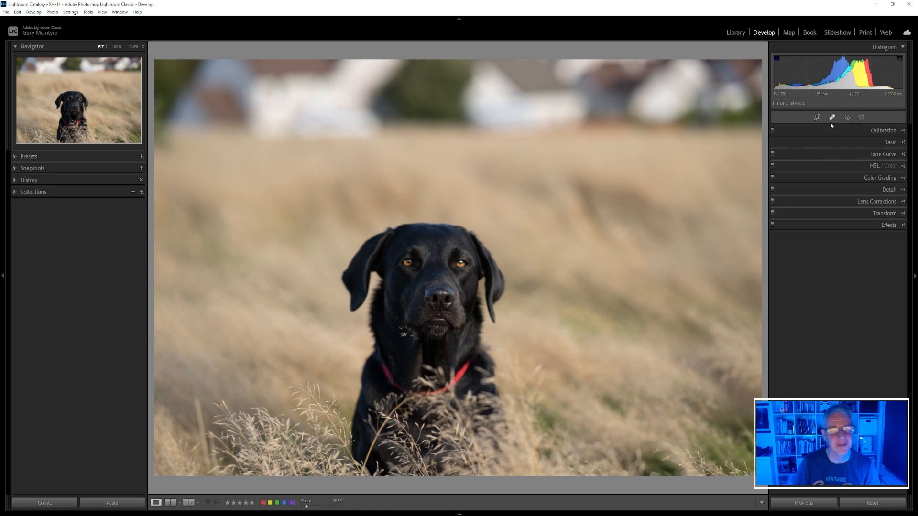
# Step: Create a Select Subject mask covering the black dog
pyautogui.click(861, 118)
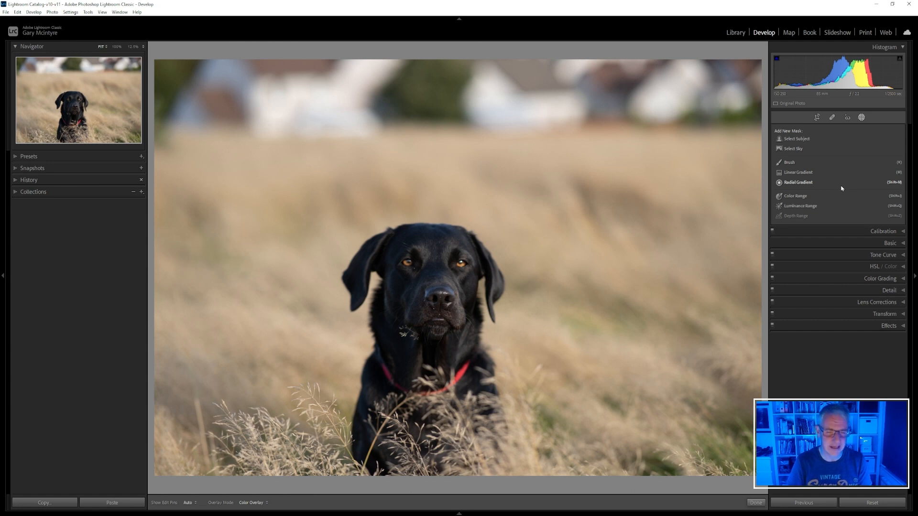
pyautogui.click(798, 140)
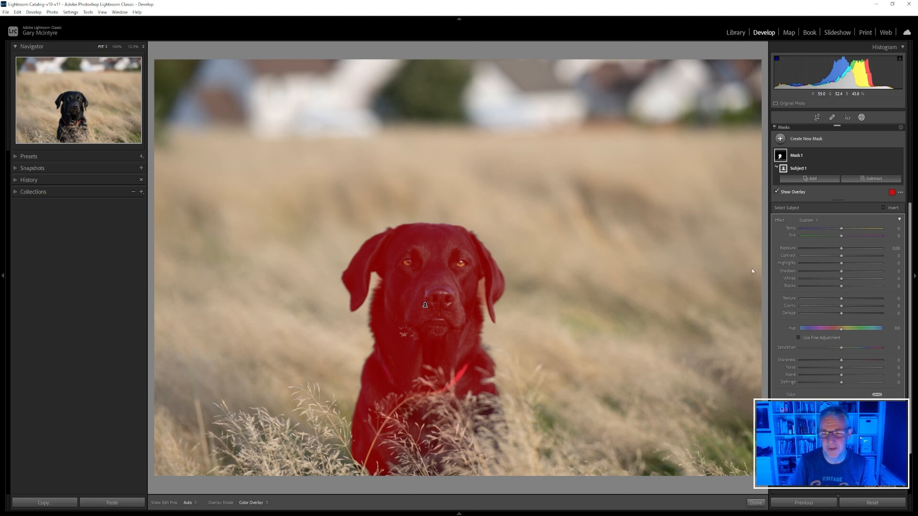
pyautogui.click(822, 180)
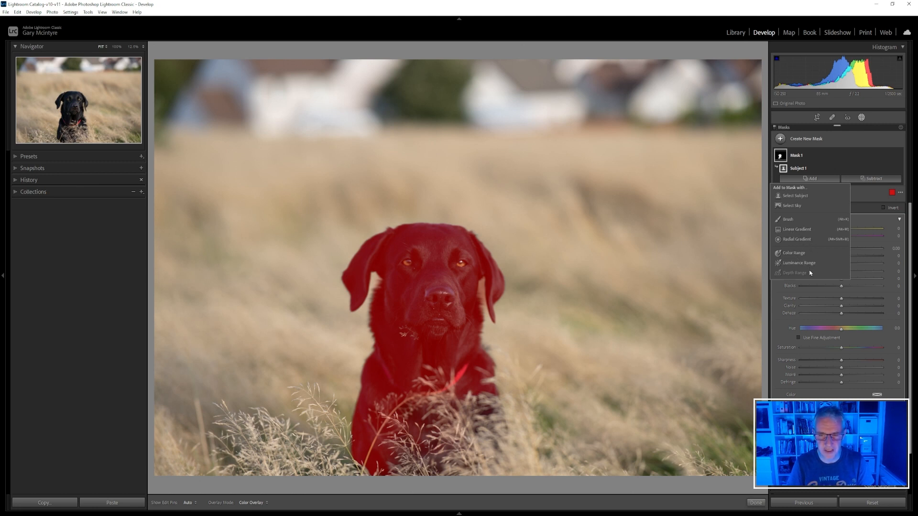
pyautogui.click(825, 179)
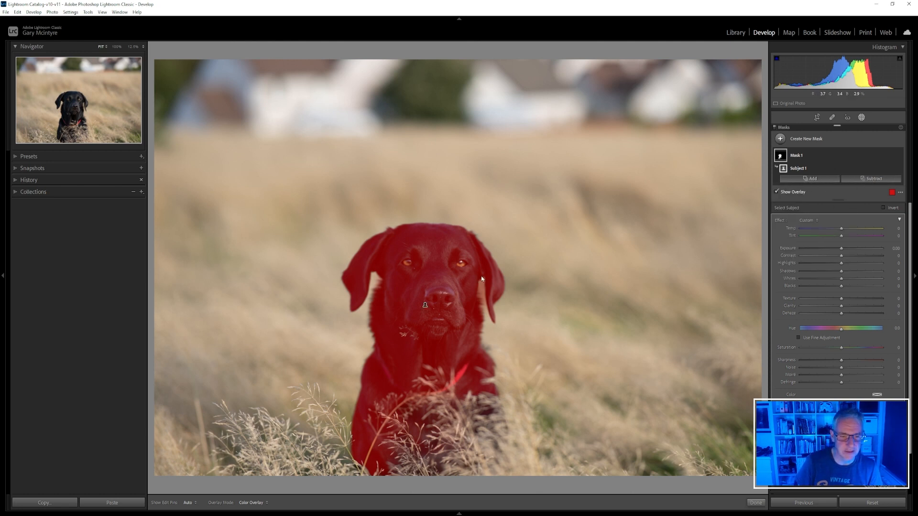
# Step: Subtract the grass showing in the gap between the dog's ear and neck from the mask with a brush at 100% view
pyautogui.click(117, 47)
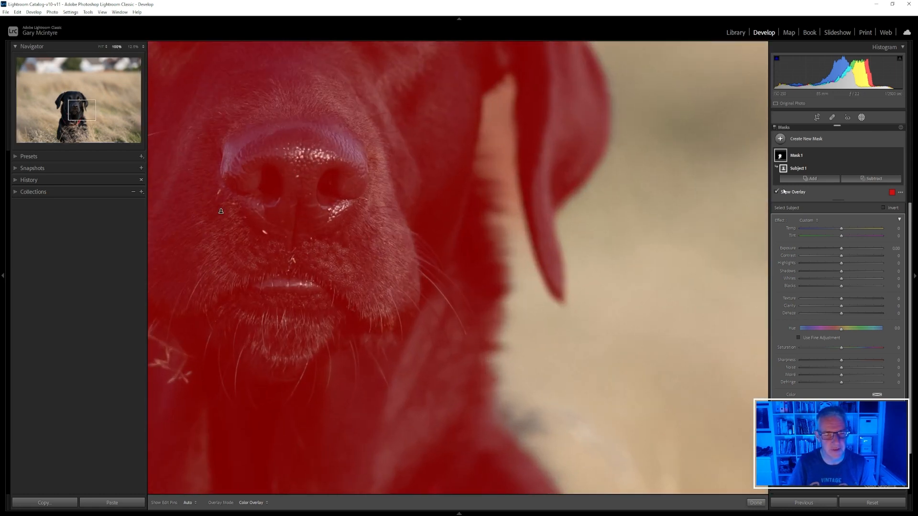
pyautogui.click(871, 178)
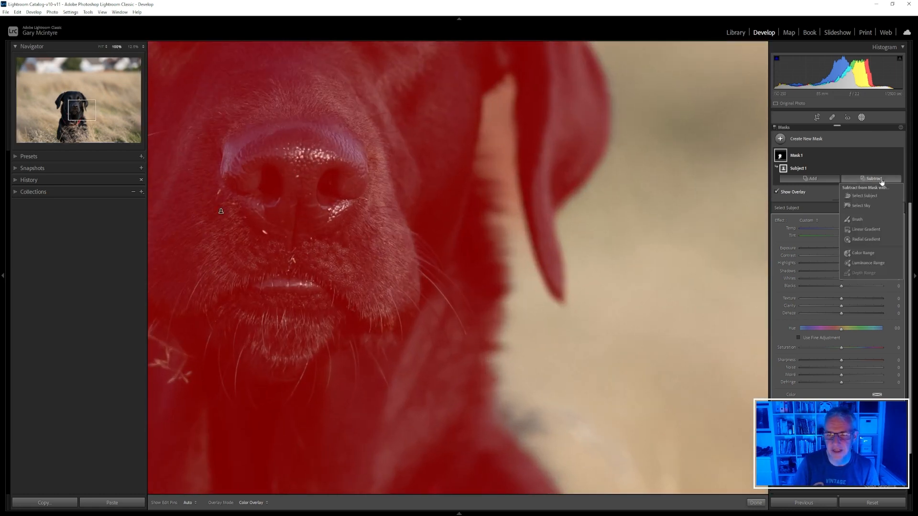
pyautogui.click(848, 220)
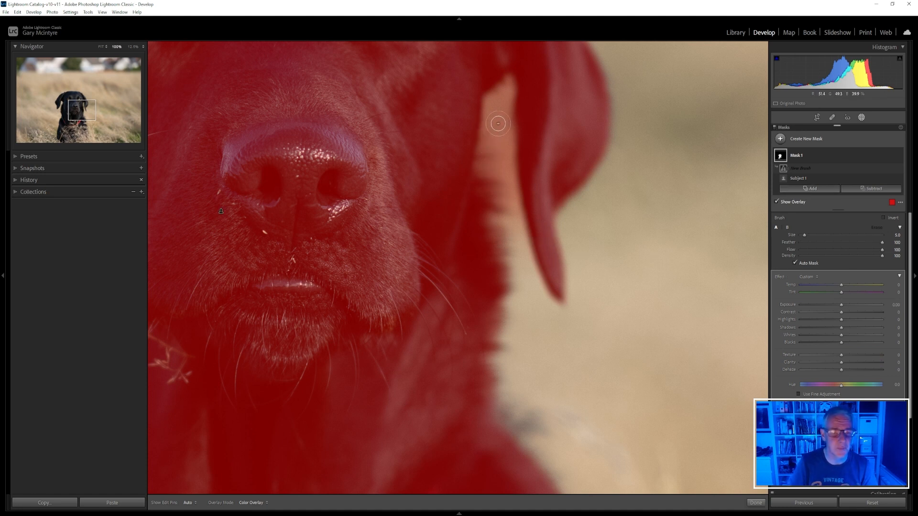
pyautogui.moveTo(498, 123)
pyautogui.mouseDown()
pyautogui.moveTo(500, 100)
pyautogui.moveTo(496, 155)
pyautogui.moveTo(507, 90)
pyautogui.moveTo(517, 247)
pyautogui.moveTo(510, 225)
pyautogui.moveTo(494, 222)
pyautogui.moveTo(508, 210)
pyautogui.moveTo(497, 199)
pyautogui.moveTo(500, 176)
pyautogui.moveTo(485, 170)
pyautogui.moveTo(498, 163)
pyautogui.moveTo(483, 156)
pyautogui.moveTo(493, 99)
pyautogui.mouseUp()
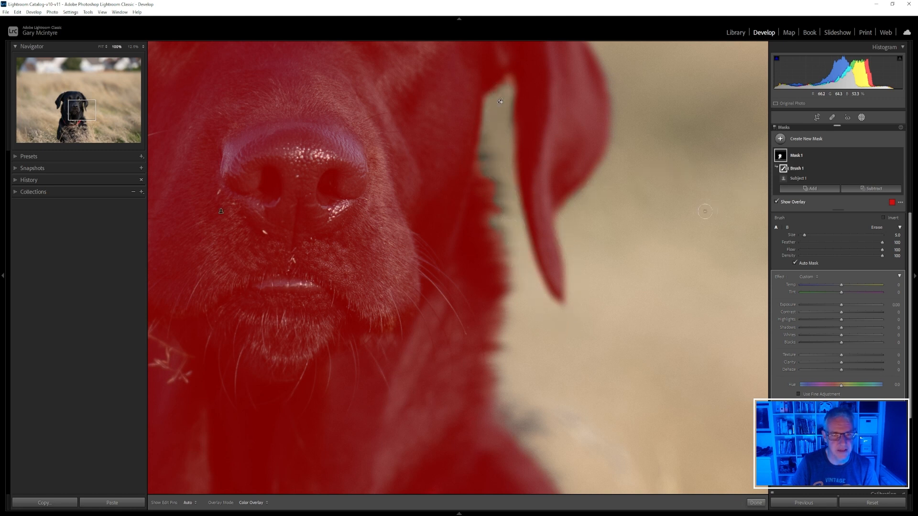
pyautogui.click(102, 47)
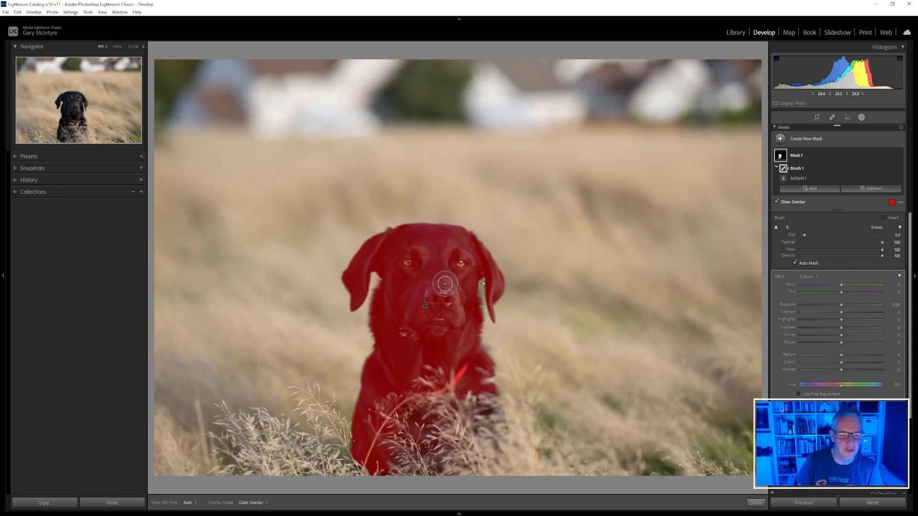
# Step: Check the dog mask with its overlay, then set its exposure to 0.14 and contrast to 13
pyautogui.click(777, 202)
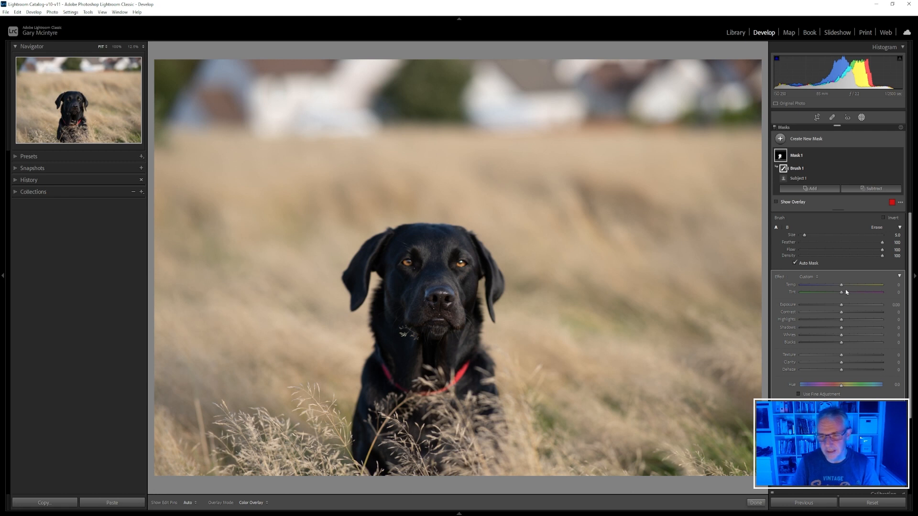
pyautogui.click(776, 203)
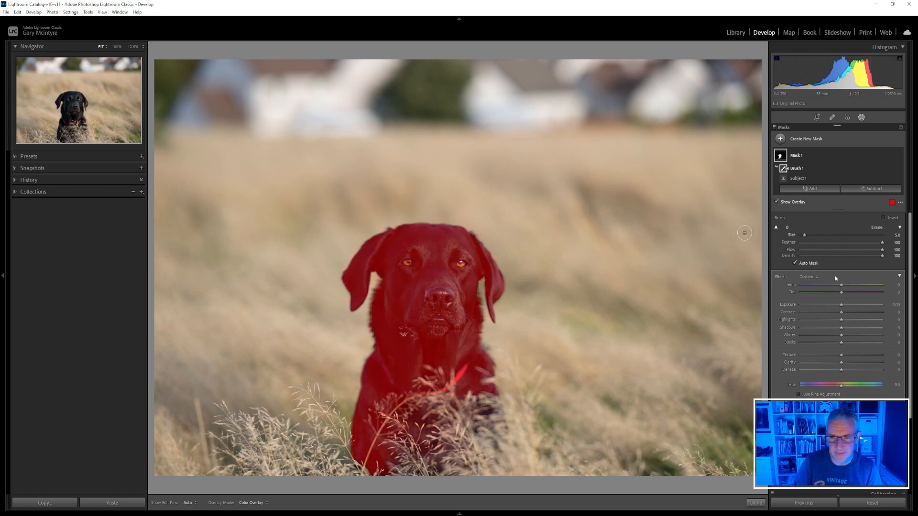
pyautogui.moveTo(842, 305); pyautogui.dragTo(843, 305)
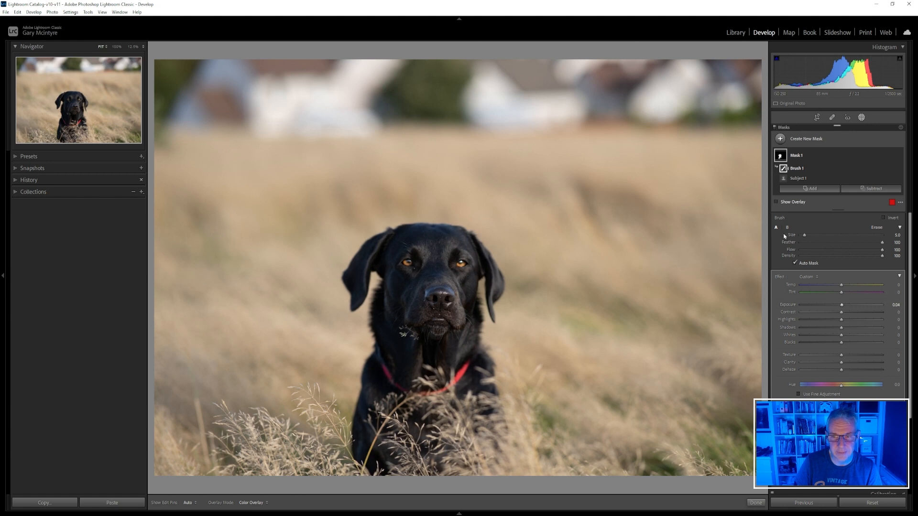
pyautogui.click(777, 203)
pyautogui.click(781, 202)
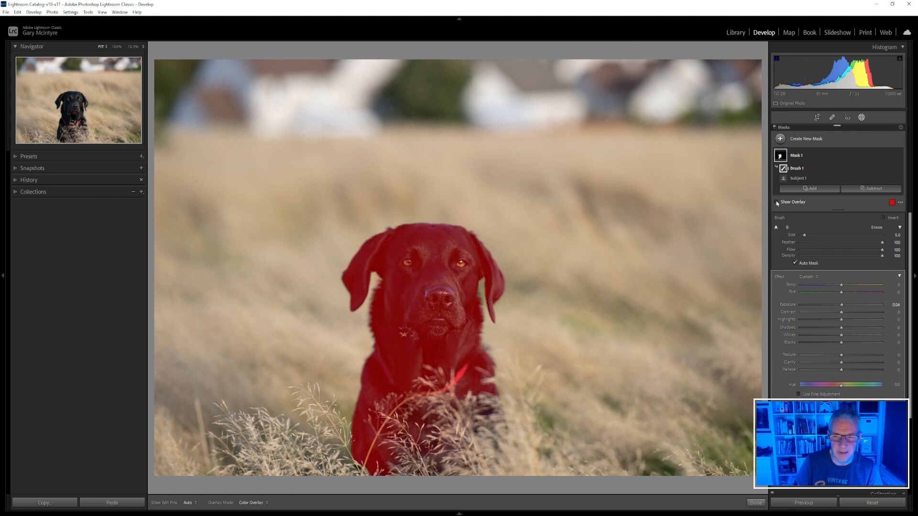
pyautogui.click(782, 202)
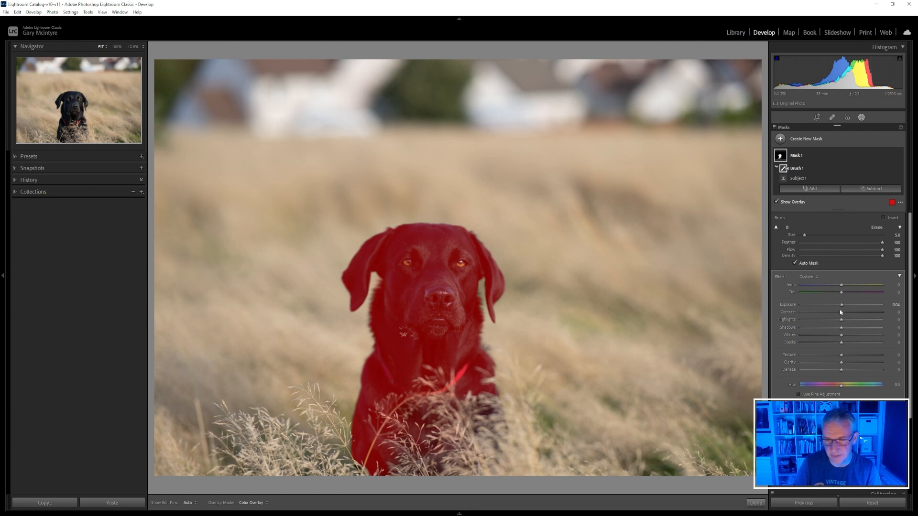
pyautogui.press('o')
pyautogui.moveTo(842, 306); pyautogui.dragTo(842, 311)
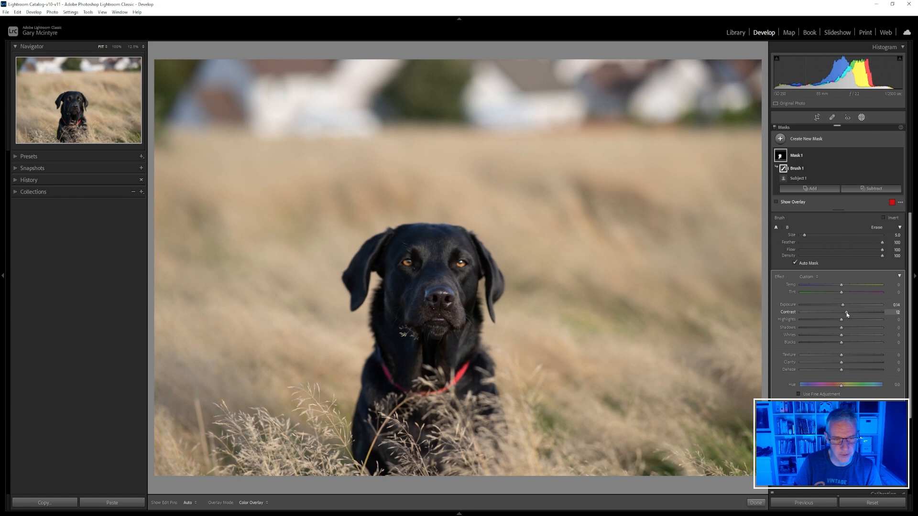
# Step: Set the dog mask's highlights to 12 and shadows to 13, with the overlay shown again
pyautogui.press('o')
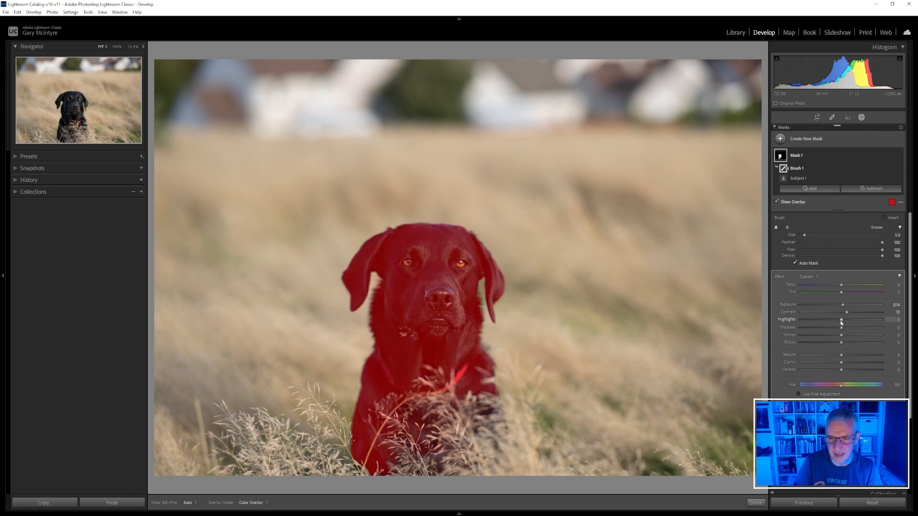
pyautogui.moveTo(841, 323); pyautogui.dragTo(847, 330)
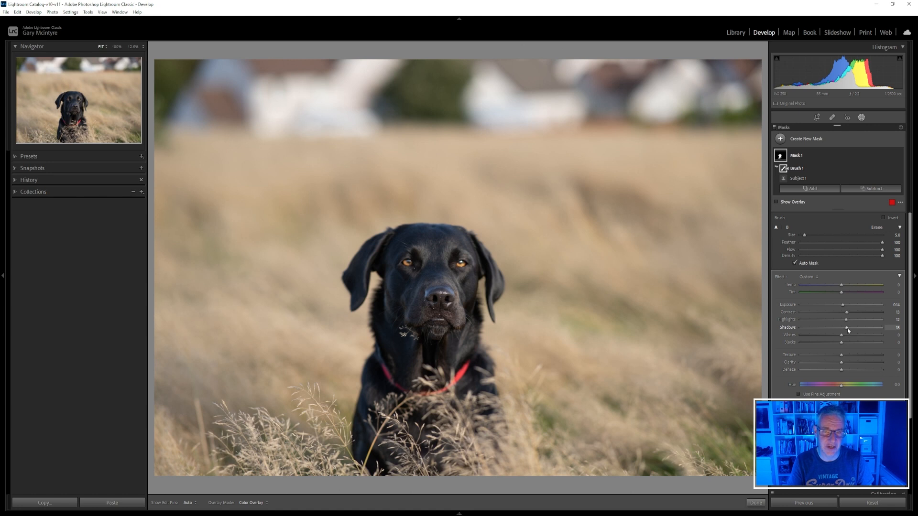
pyautogui.press('o')
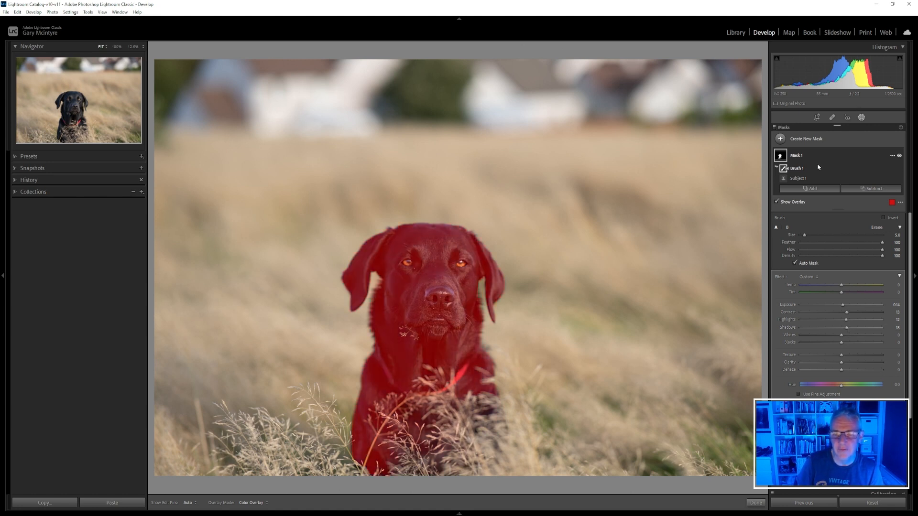
# Step: Rename the dog mask as Inca
pyautogui.doubleClick(796, 156)
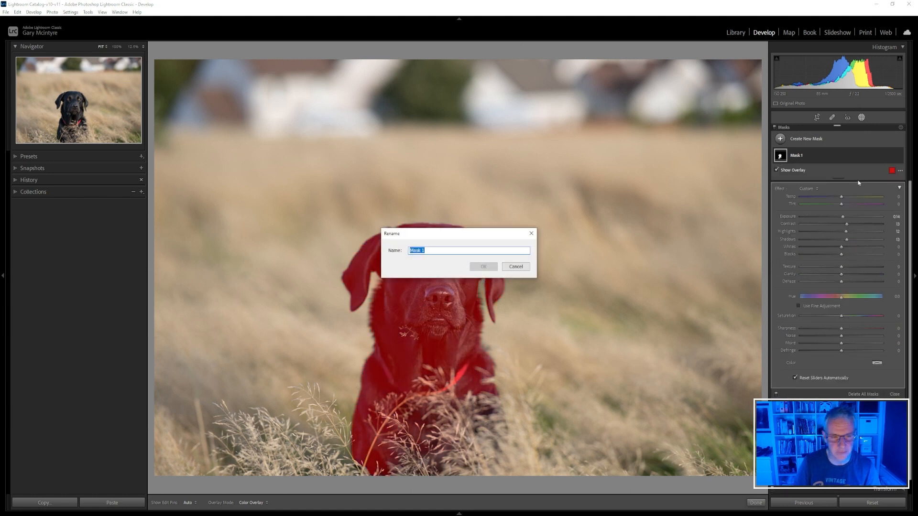
pyautogui.write('Inca')
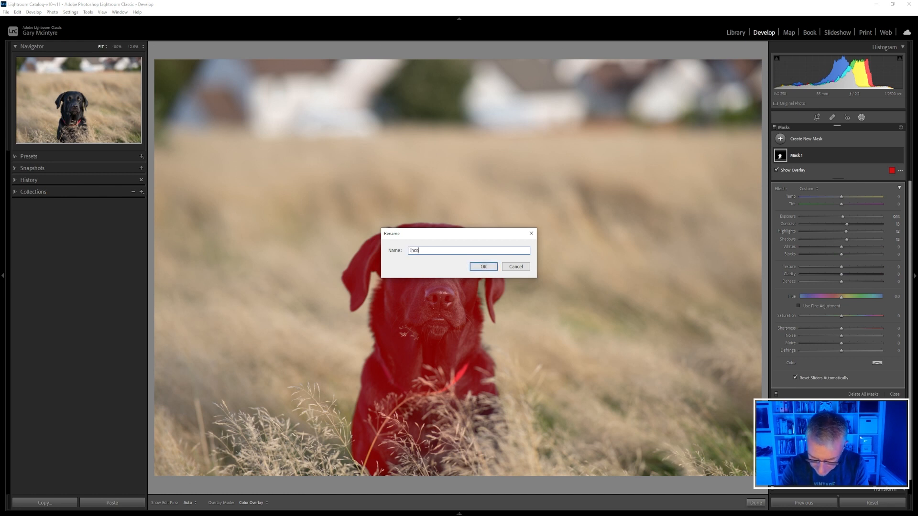
pyautogui.press('Return')
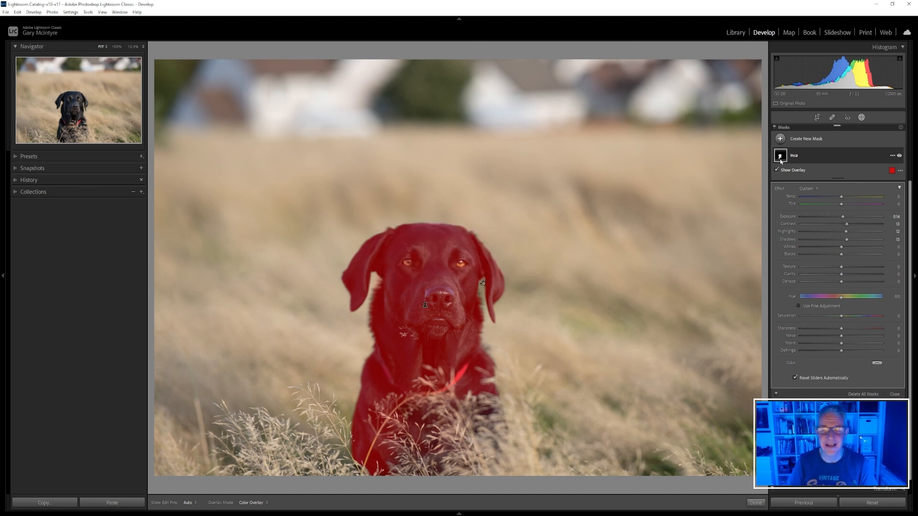
# Step: Create a second Select Subject mask of the dog and rename it Background
pyautogui.click(780, 139)
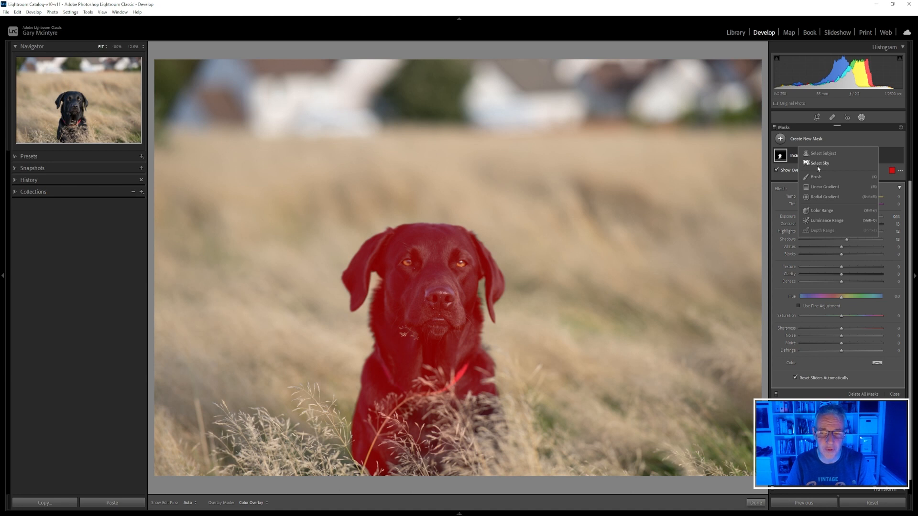
pyautogui.click(823, 153)
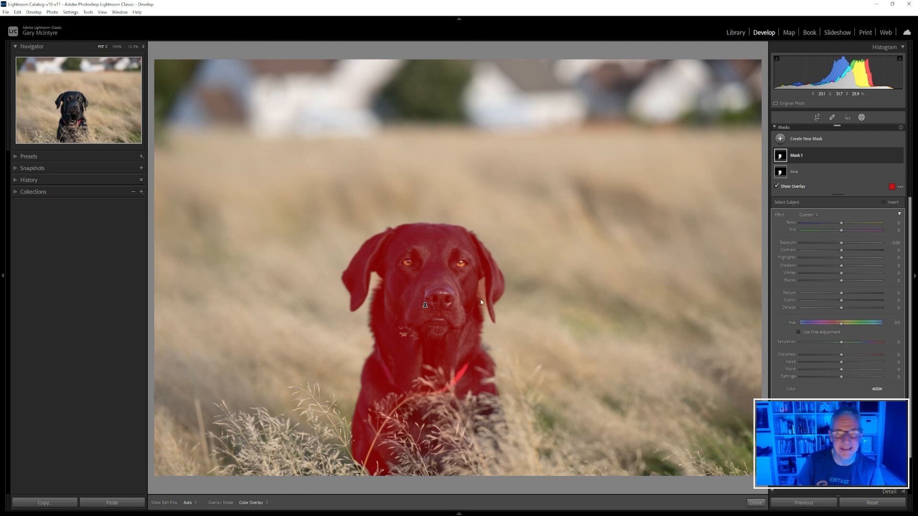
pyautogui.doubleClick(784, 159)
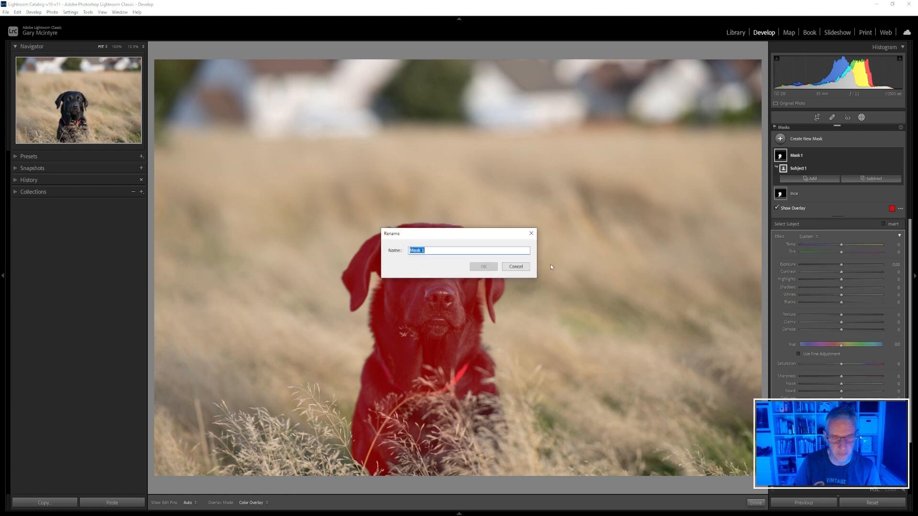
pyautogui.write('Bac')
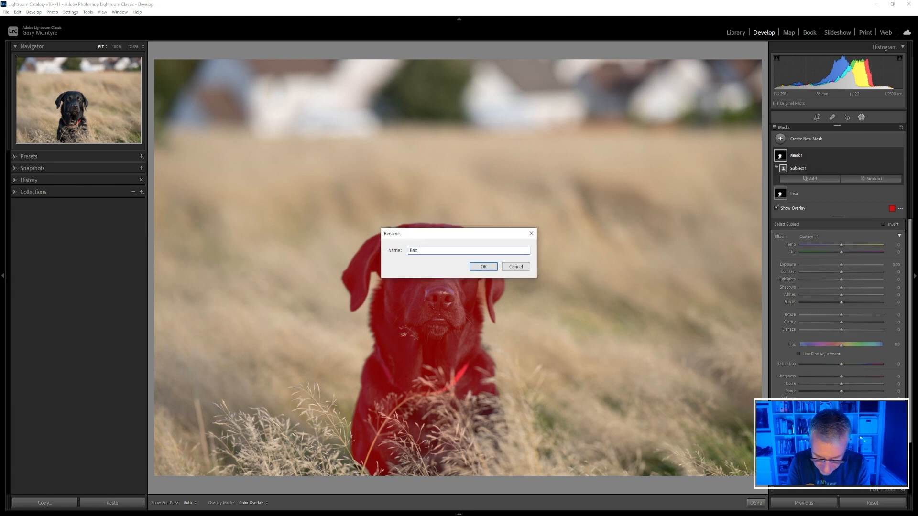
pyautogui.write('kgroun')
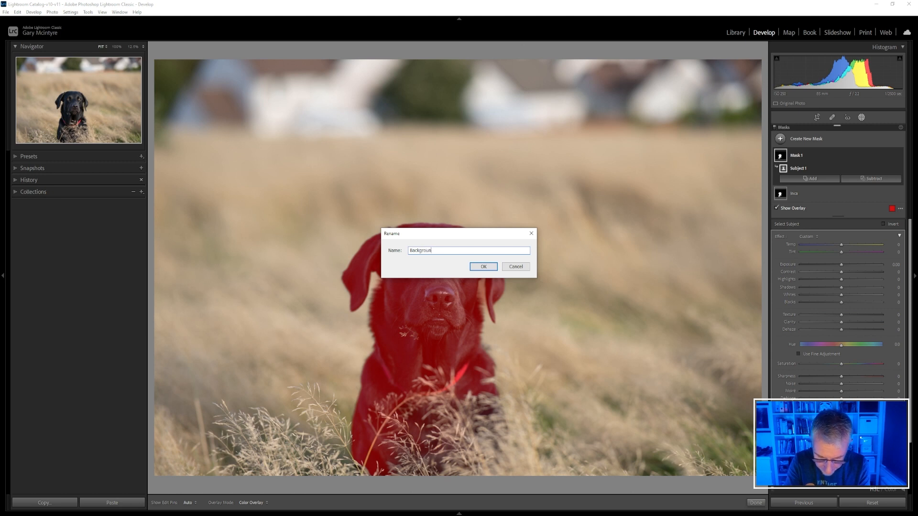
pyautogui.write('d')
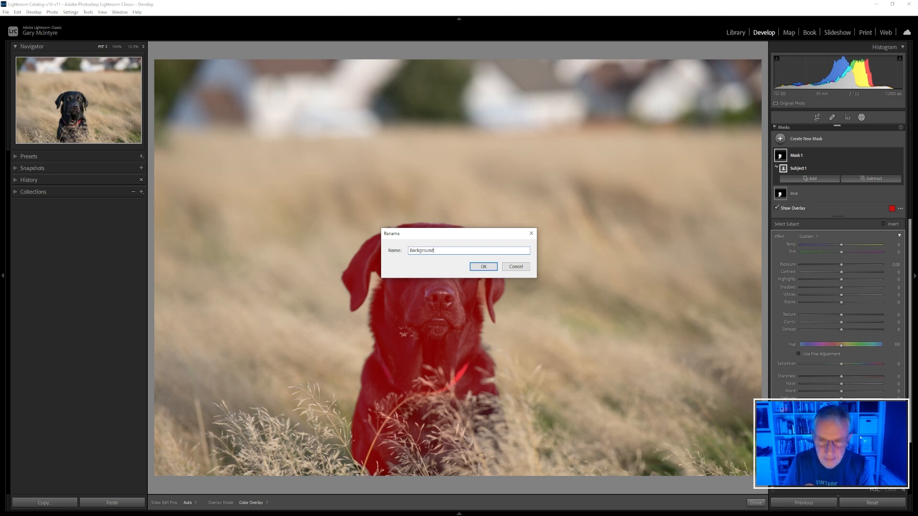
pyautogui.click(484, 268)
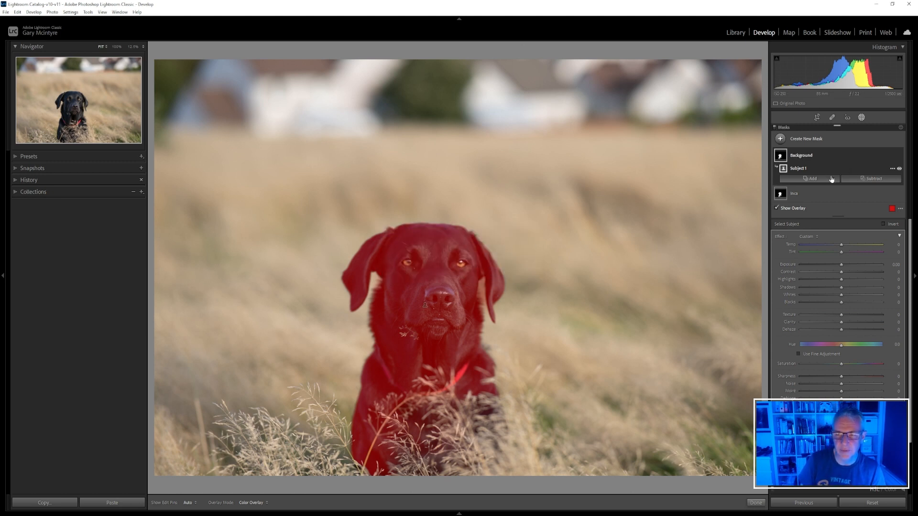
# Step: Subtract the grass gap beside the dog's ear from the Background mask with a brush at 100% view
pyautogui.click(867, 179)
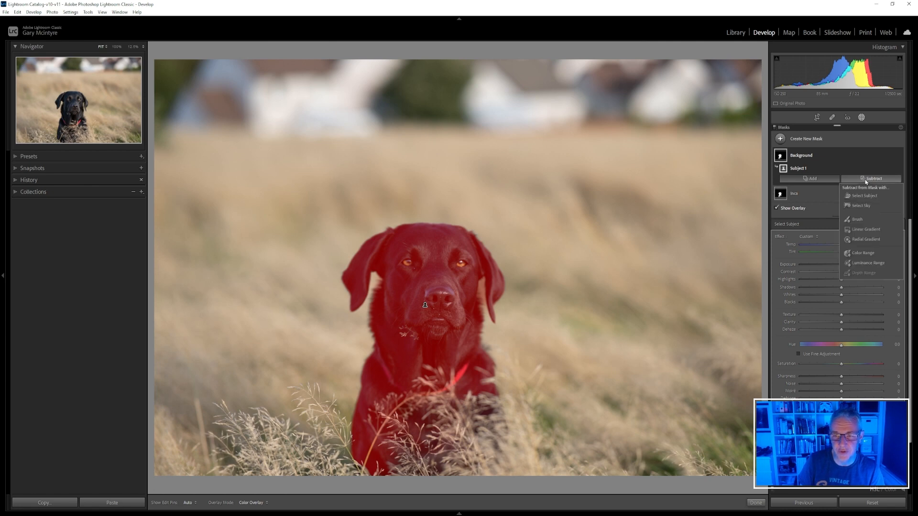
pyautogui.click(857, 219)
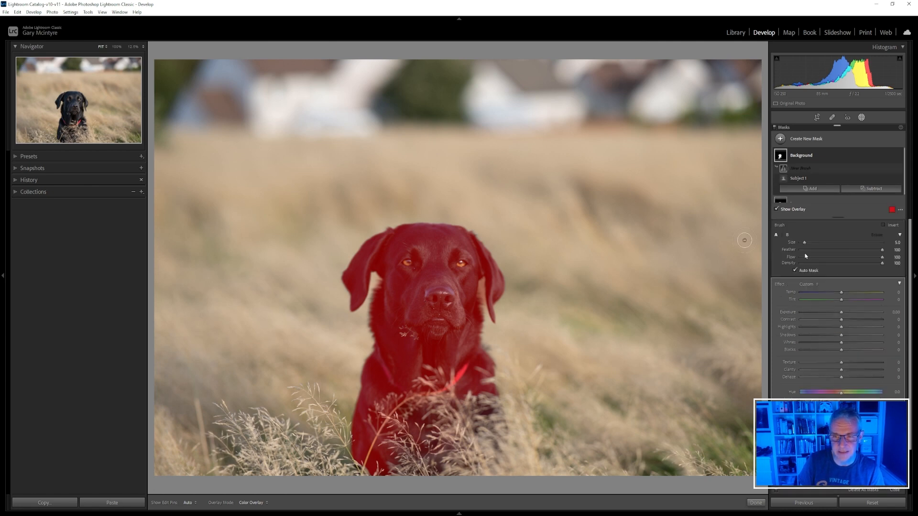
pyautogui.click(116, 47)
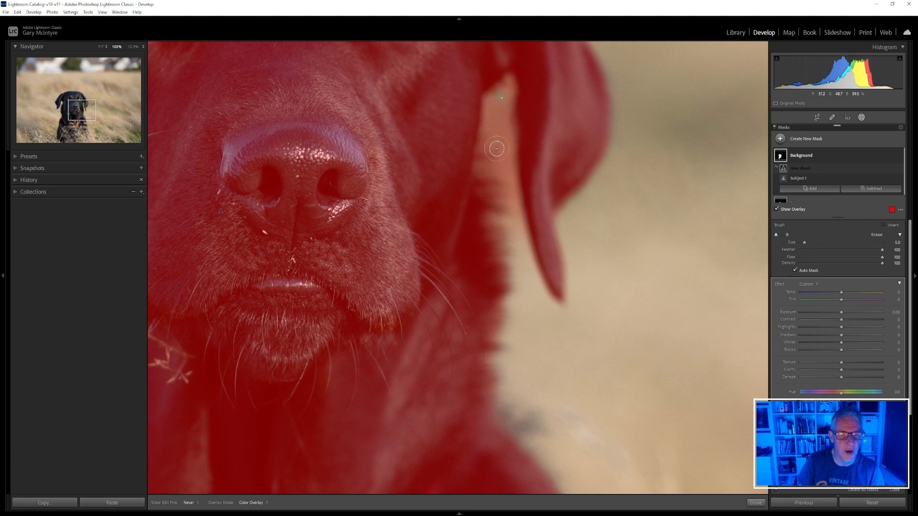
pyautogui.moveTo(497, 149)
pyautogui.mouseDown()
pyautogui.moveTo(506, 89)
pyautogui.moveTo(515, 227)
pyautogui.moveTo(502, 89)
pyautogui.moveTo(487, 111)
pyautogui.moveTo(483, 156)
pyautogui.moveTo(492, 162)
pyautogui.moveTo(481, 169)
pyautogui.moveTo(496, 169)
pyautogui.moveTo(490, 182)
pyautogui.moveTo(532, 281)
pyautogui.mouseUp()
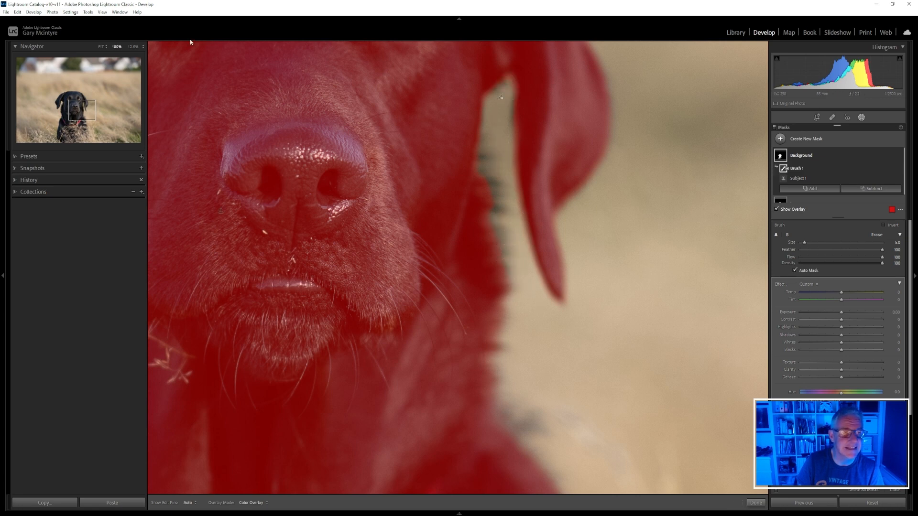
pyautogui.click(101, 47)
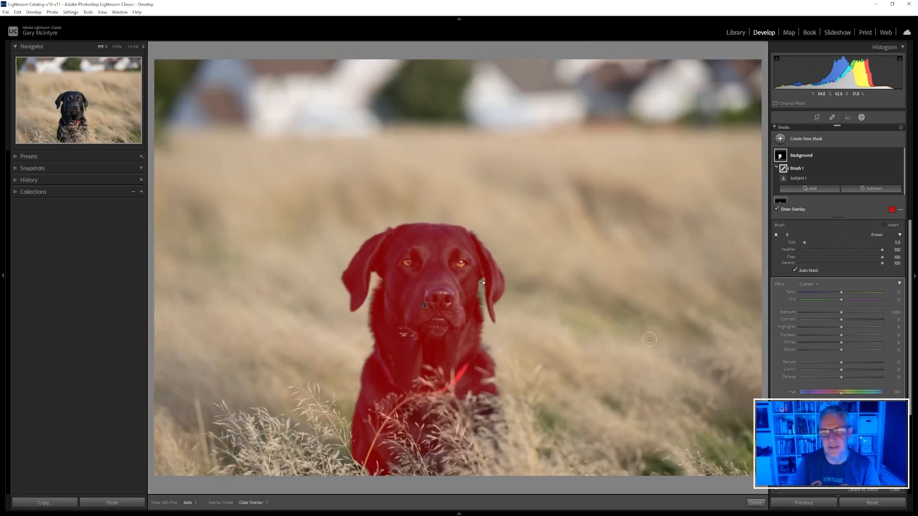
# Step: Invert the Subject 1 selection in the Background mask so it covers the surroundings instead of the dog
pyautogui.click(829, 156)
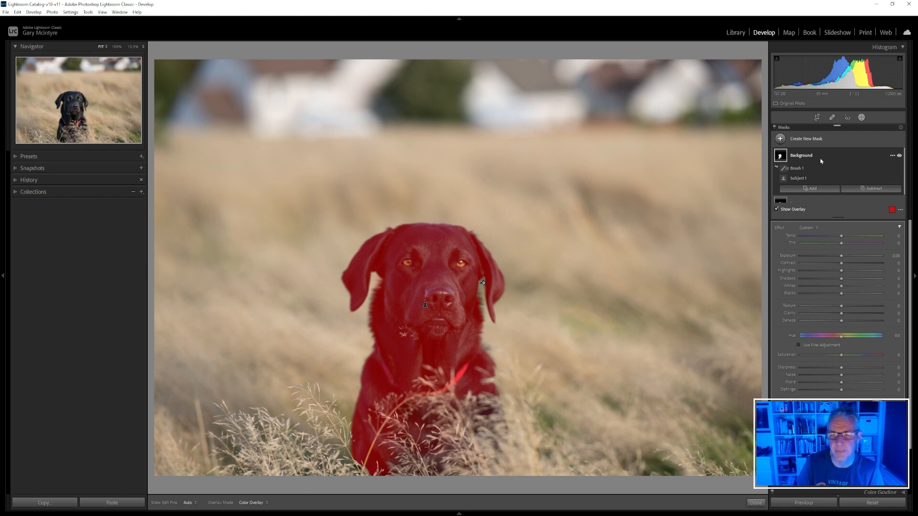
pyautogui.click(798, 181)
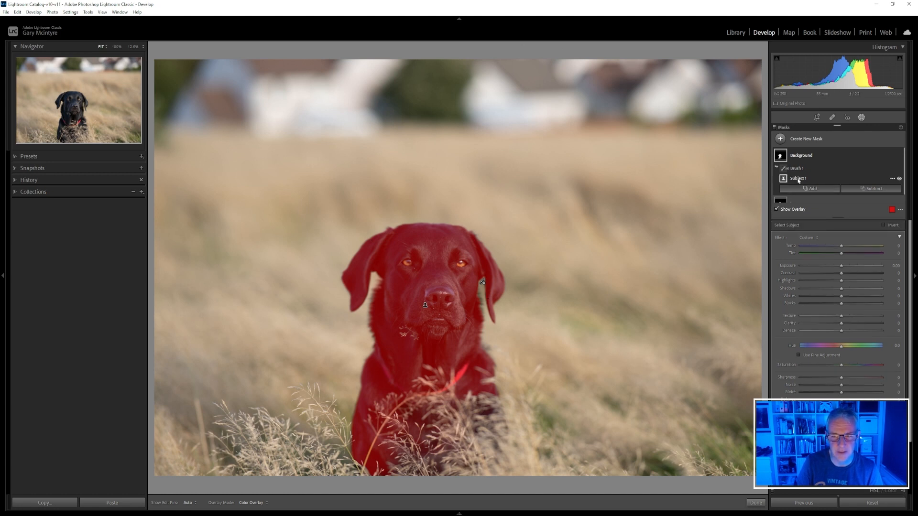
pyautogui.rightClick(798, 181)
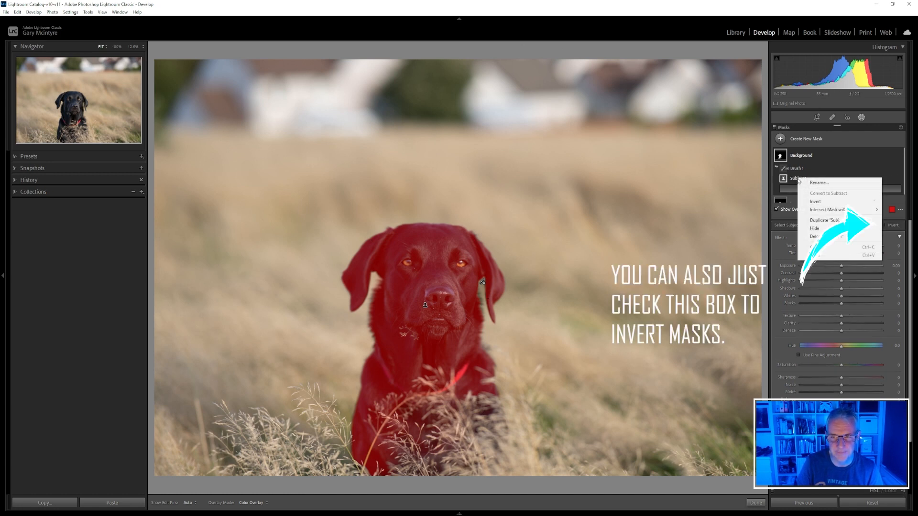
pyautogui.click(816, 202)
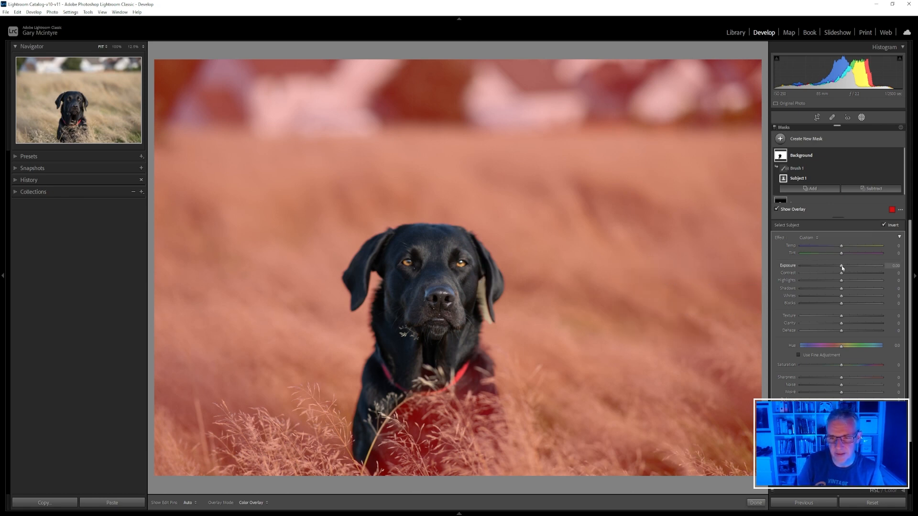
# Step: Set the Background mask's exposure to -0.43, contrast to 21, temperature to 9 and tint to -5
pyautogui.moveTo(843, 268); pyautogui.dragTo(837, 268)
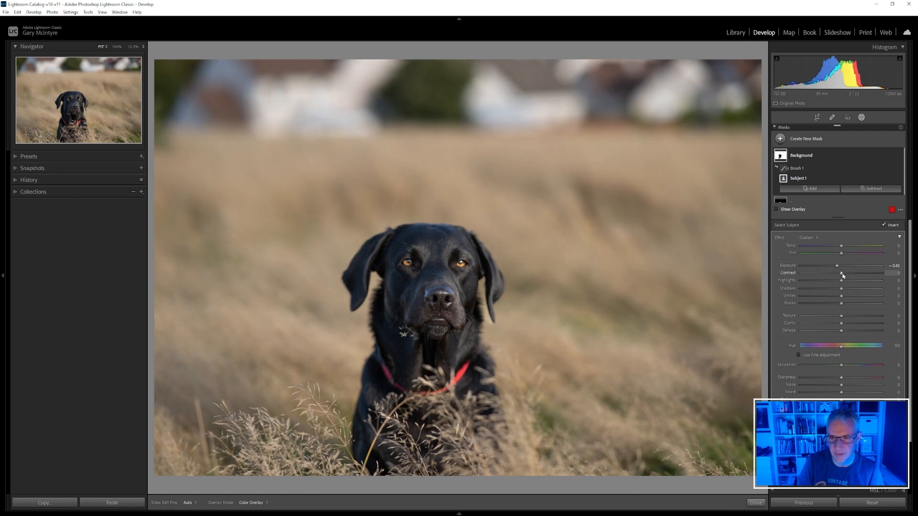
pyautogui.moveTo(843, 276); pyautogui.dragTo(844, 275)
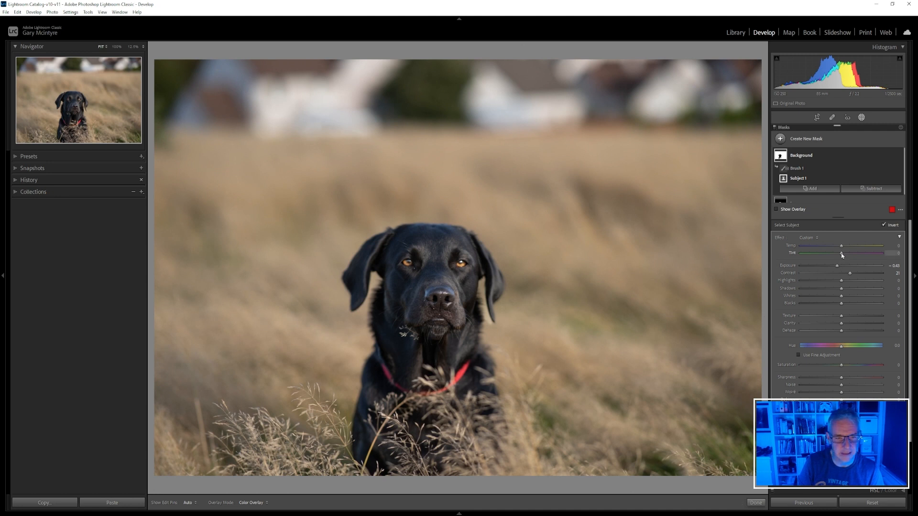
pyautogui.moveTo(841, 247); pyautogui.dragTo(845, 246)
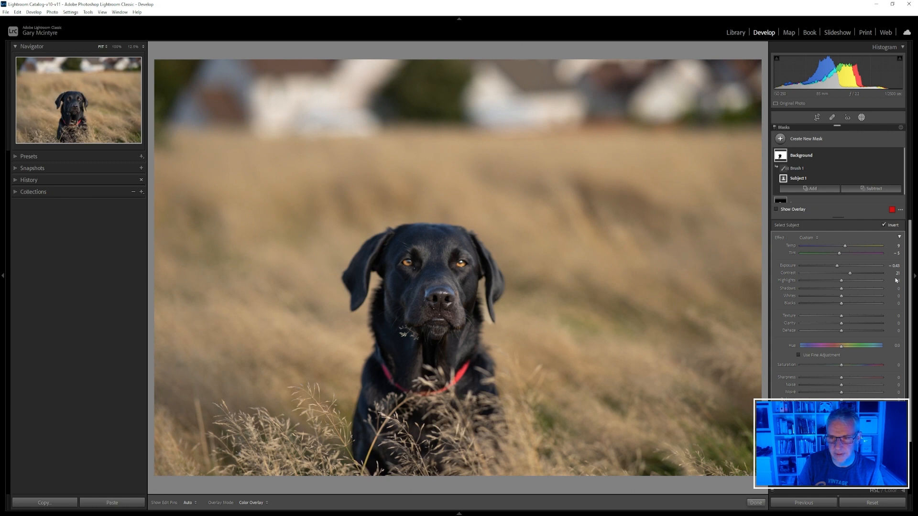
# Step: Set the Background mask's dehaze to 7 and clarity to 21
pyautogui.moveTo(910, 277); pyautogui.dragTo(910, 300)
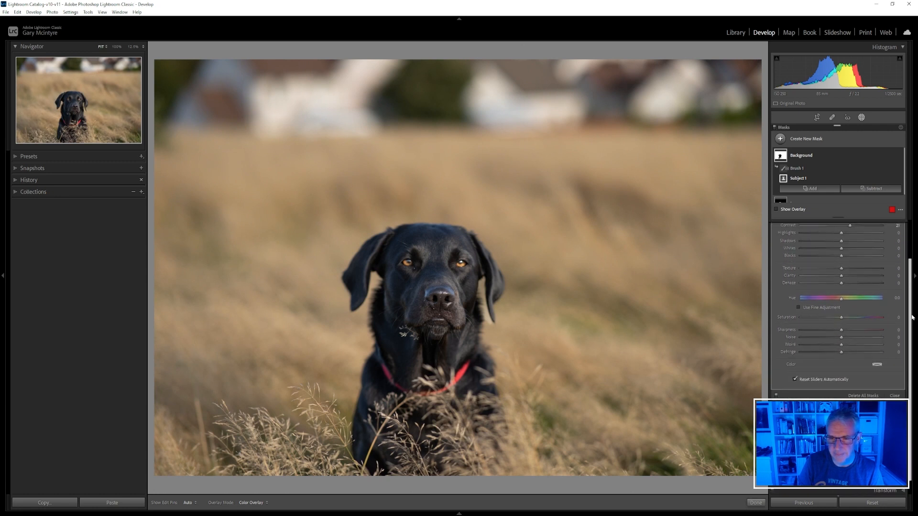
pyautogui.moveTo(842, 284); pyautogui.dragTo(844, 284)
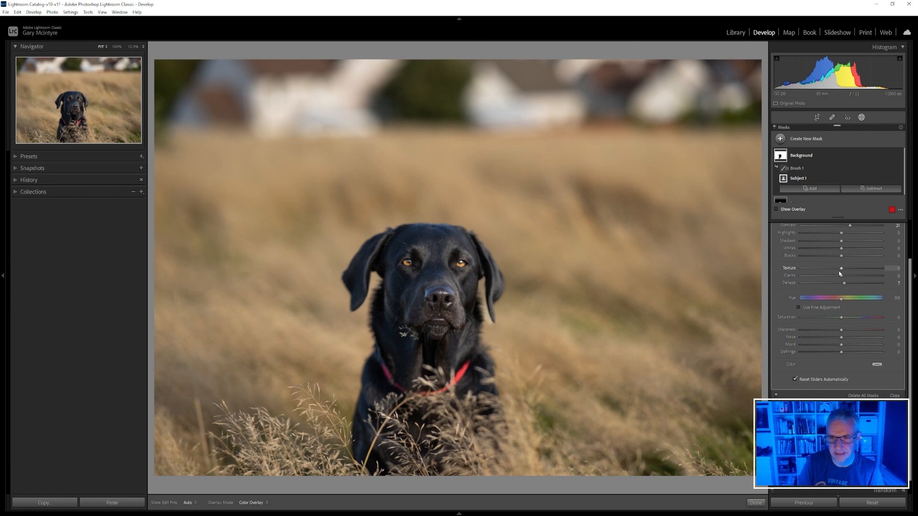
pyautogui.moveTo(842, 277); pyautogui.dragTo(850, 279)
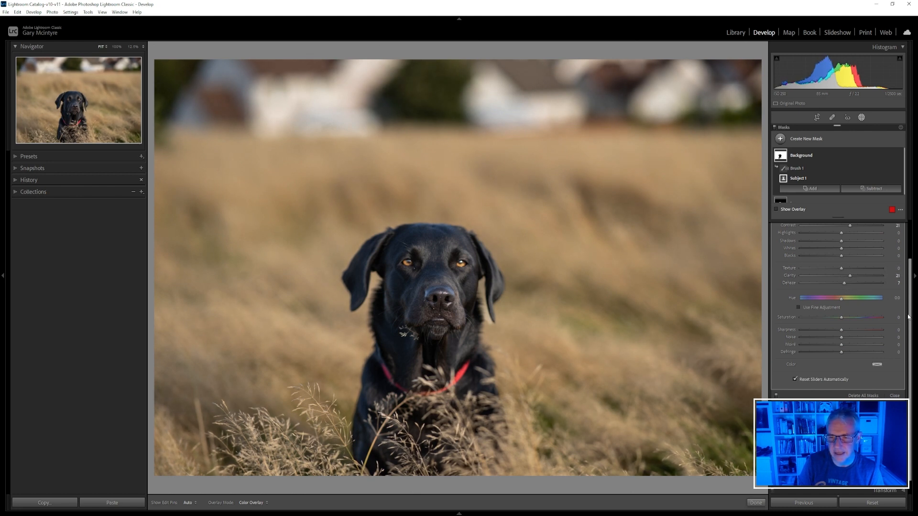
# Step: Lower the Background mask's clarity to -17 and its shadows to -39
pyautogui.scroll(2, 867, 291)
pyautogui.moveTo(849, 307)
pyautogui.mouseDown()
pyautogui.moveTo(836, 309)
pyautogui.moveTo(876, 306)
pyautogui.moveTo(819, 307)
pyautogui.moveTo(834, 307)
pyautogui.mouseUp()
pyautogui.moveTo(841, 272); pyautogui.dragTo(827, 275)
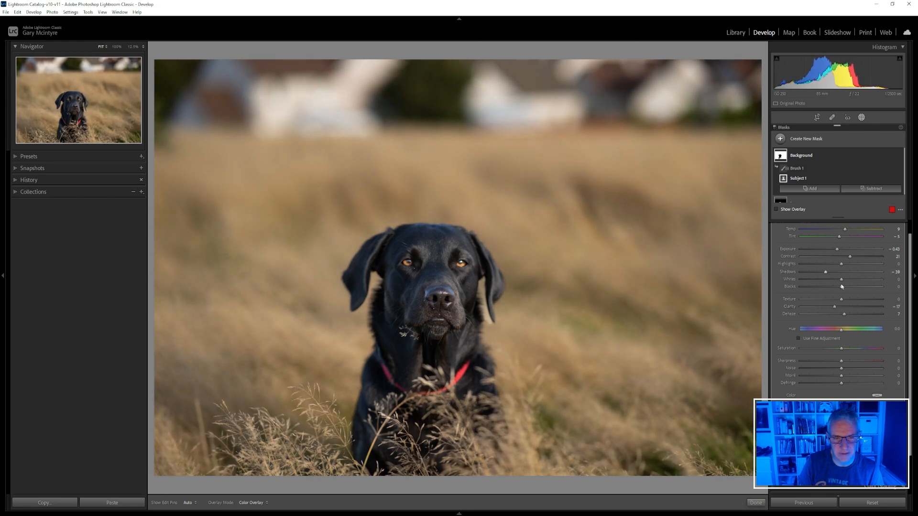
# Step: Reset the Background mask's temperature to 0 and set its saturation to 15
pyautogui.doubleClick(845, 231)
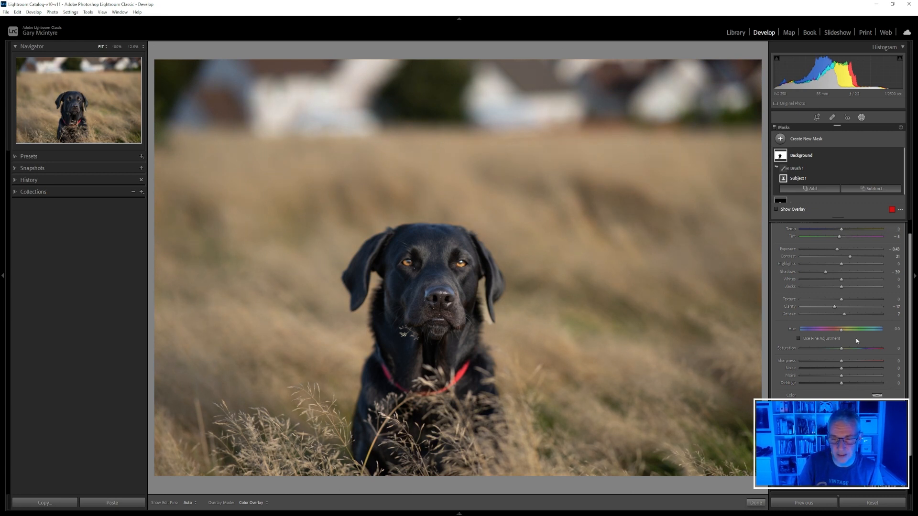
pyautogui.moveTo(841, 351); pyautogui.dragTo(847, 351)
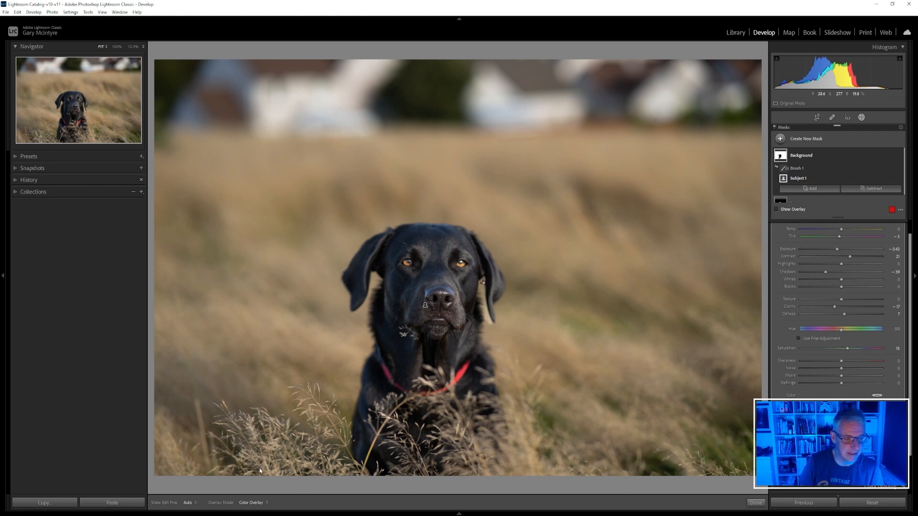
# Step: With the before and after versions shown side by side, set the Background mask's exposure to 0.25
pyautogui.click(756, 503)
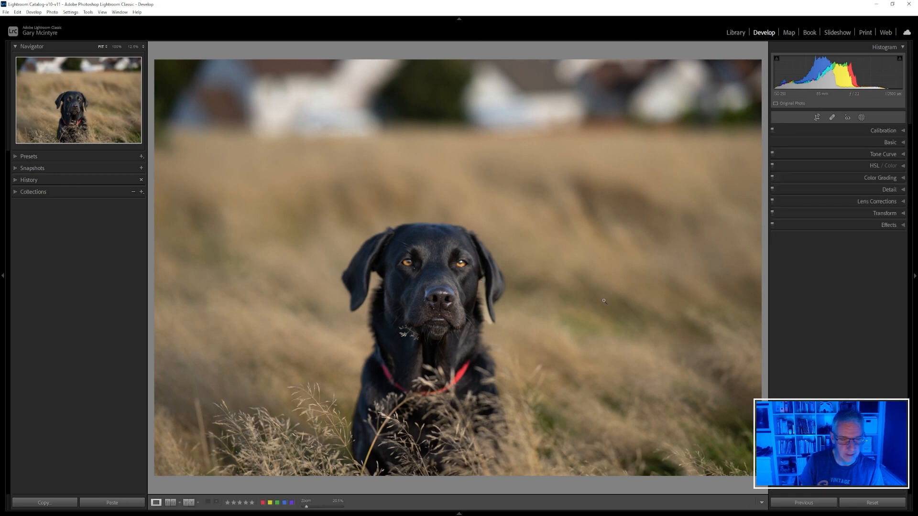
pyautogui.click(191, 504)
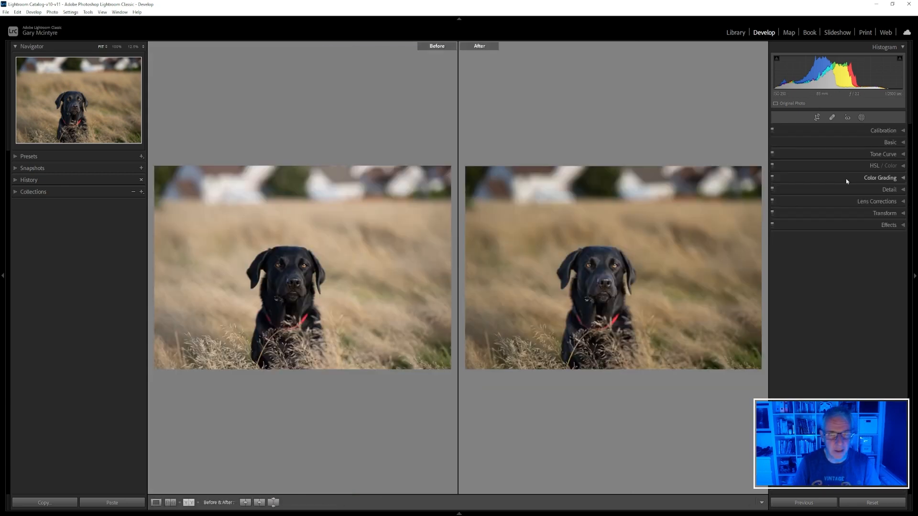
pyautogui.click(861, 117)
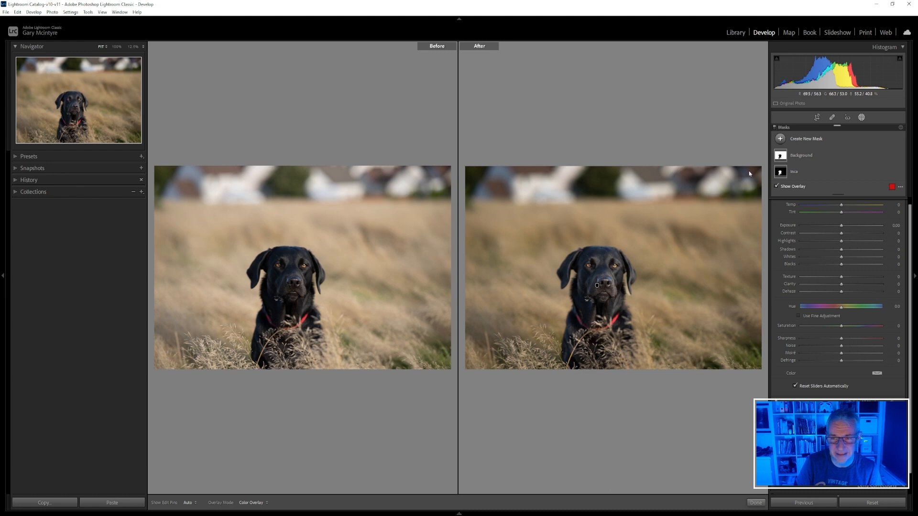
pyautogui.click(793, 156)
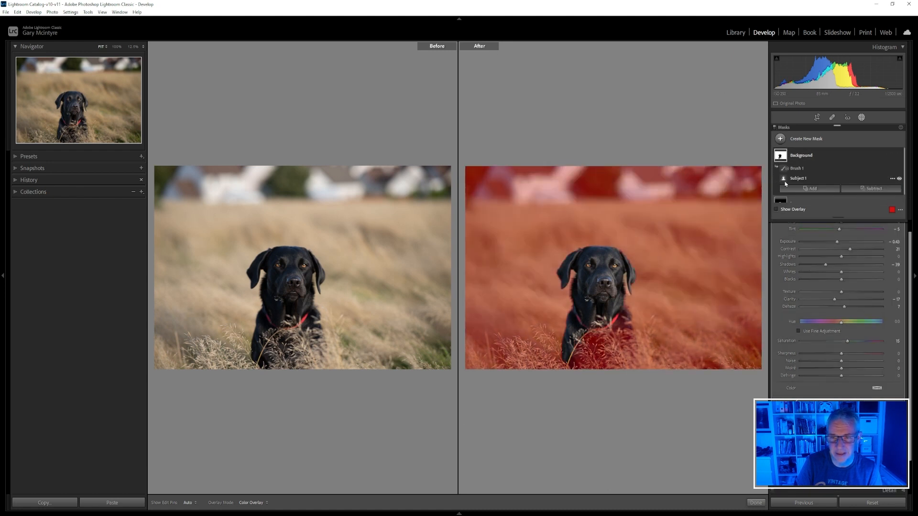
pyautogui.click(786, 182)
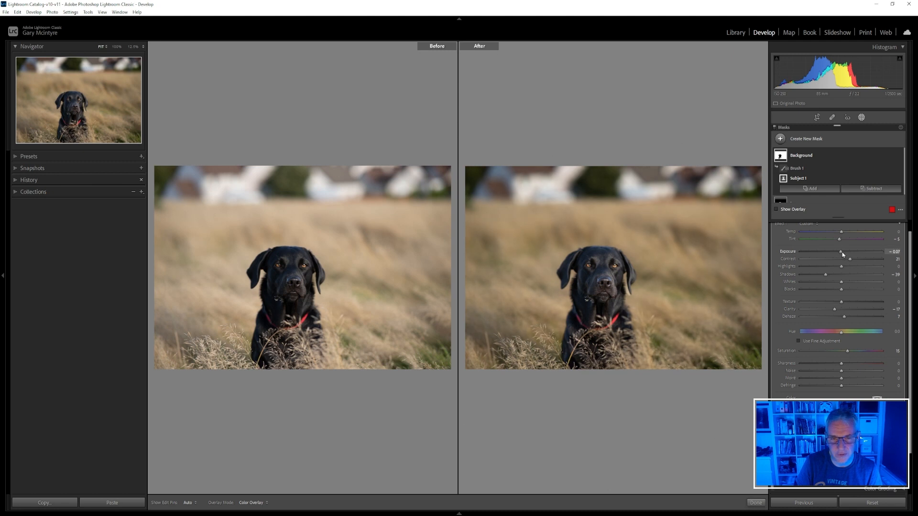
pyautogui.moveTo(842, 254); pyautogui.dragTo(837, 257)
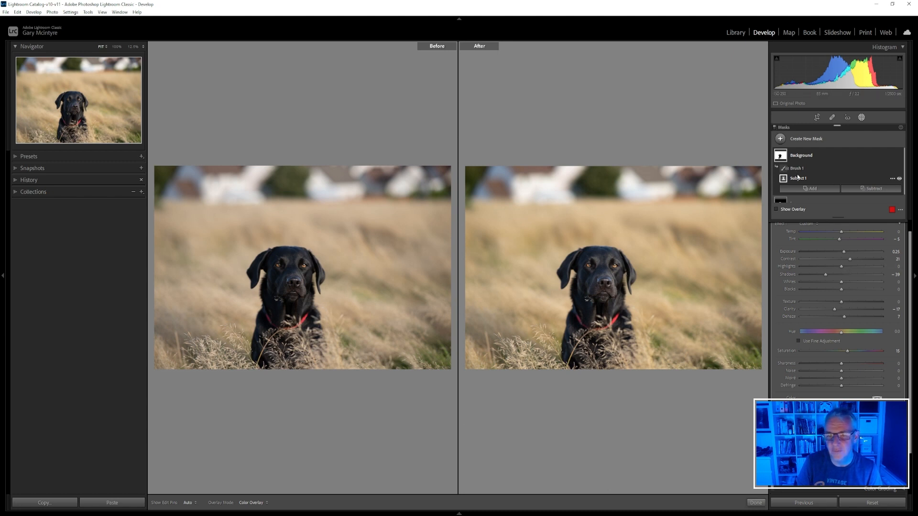
# Step: Increase the contrast of the Inca mask
pyautogui.scroll(-1, 797, 175)
pyautogui.scroll(-1, 796, 175)
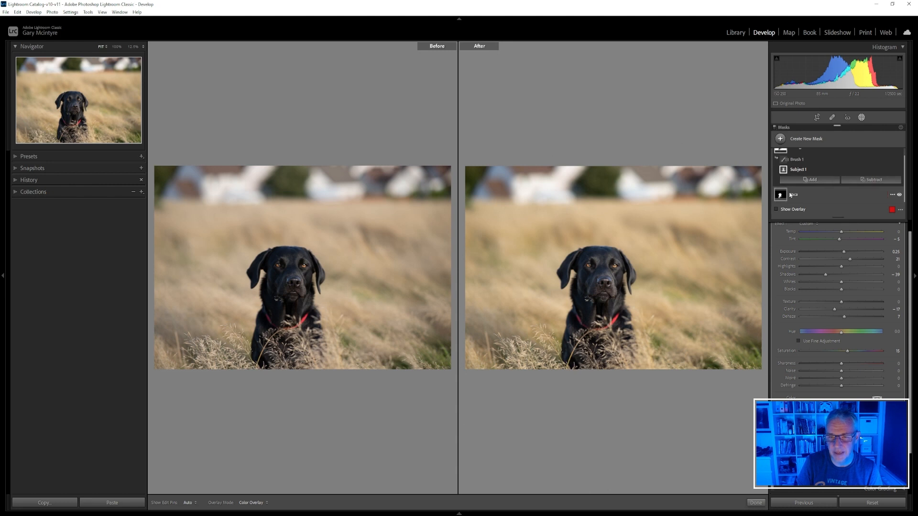
pyautogui.click(791, 195)
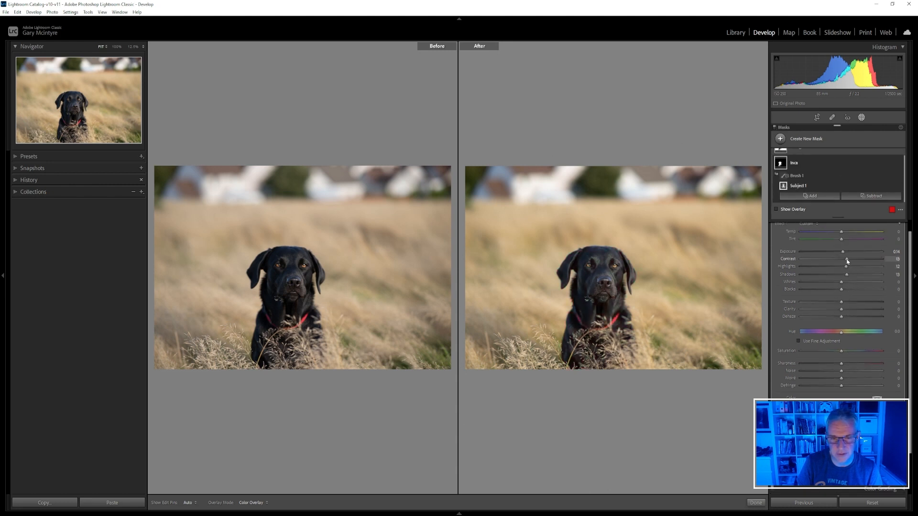
pyautogui.moveTo(867, 261); pyautogui.dragTo(871, 260)
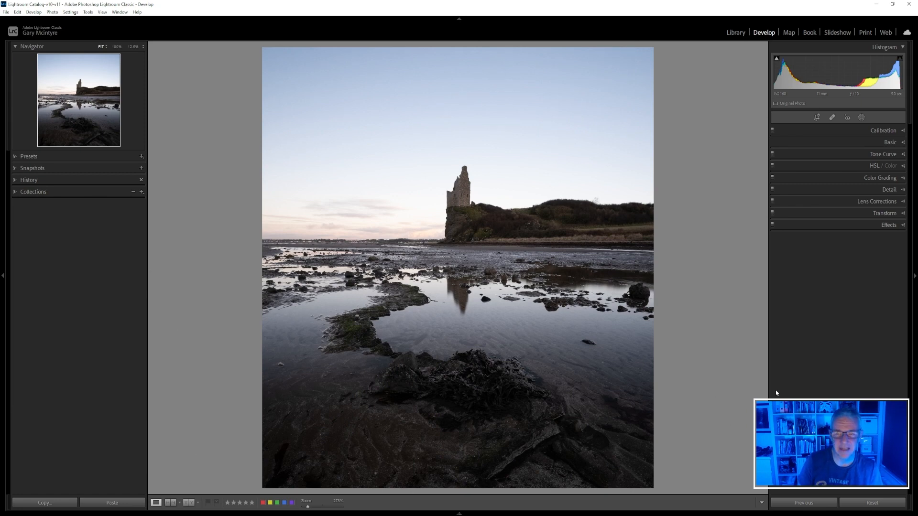
# Step: Create a Select Sky mask on the coastal ruin photo and set its exposure to -1.38
pyautogui.click(862, 117)
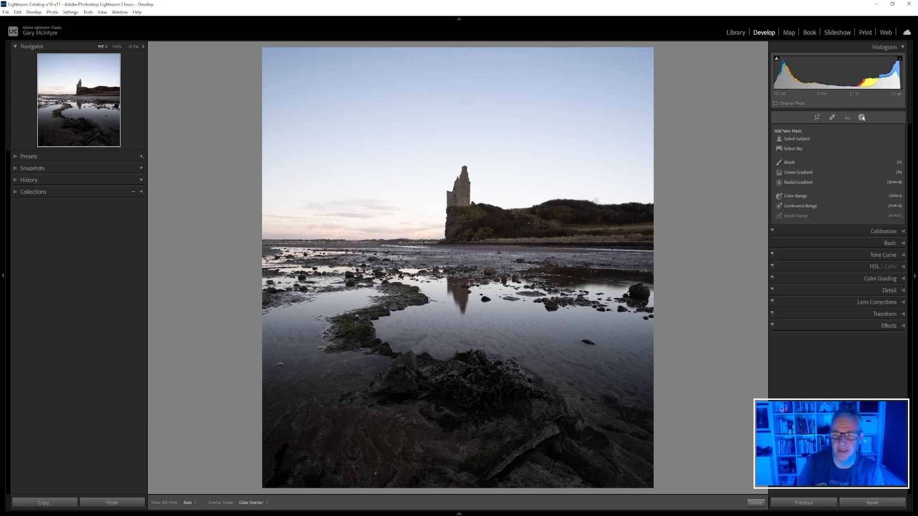
pyautogui.click(795, 149)
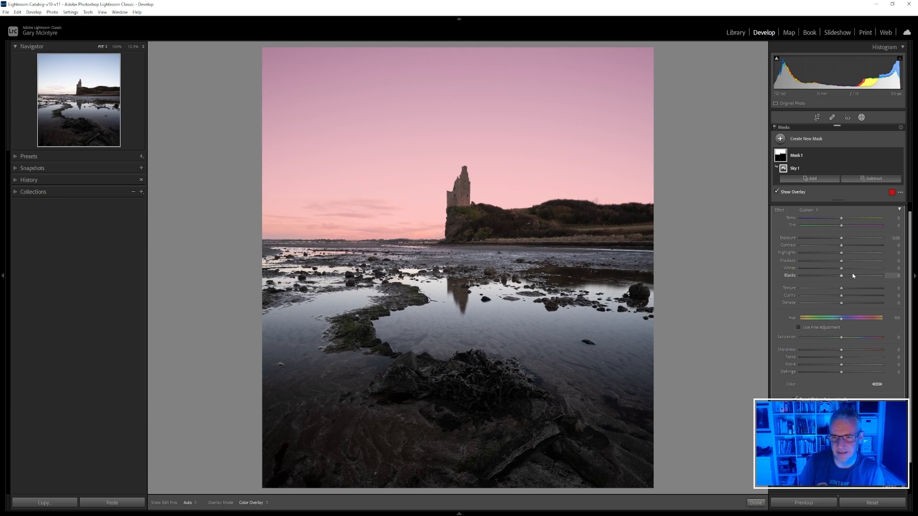
pyautogui.click(835, 239)
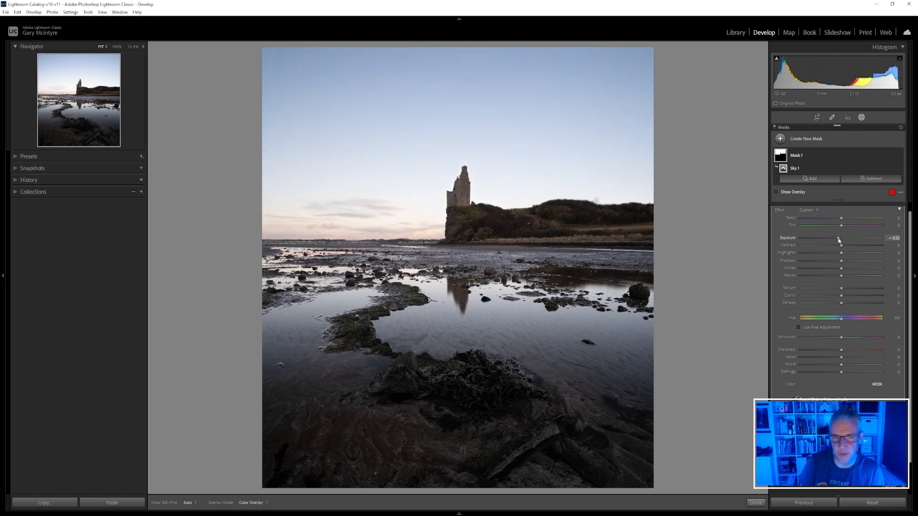
pyautogui.moveTo(835, 240); pyautogui.dragTo(828, 241)
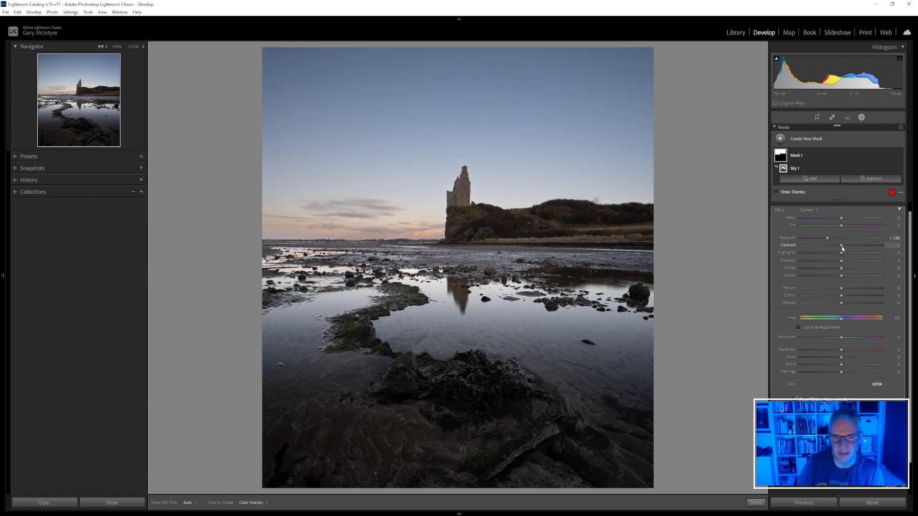
# Step: Set the sky mask's contrast to 12, highlights to -18 and temperature to 10
pyautogui.moveTo(842, 245); pyautogui.dragTo(844, 248)
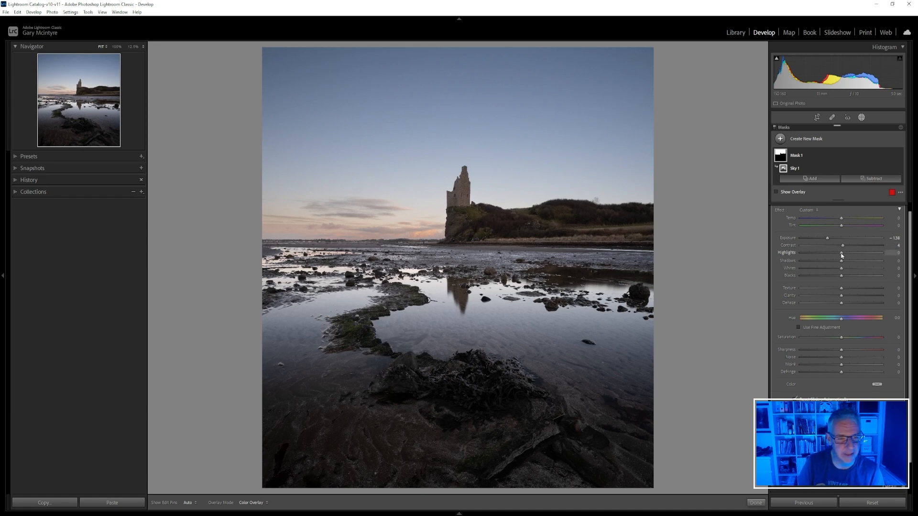
pyautogui.moveTo(842, 256); pyautogui.dragTo(834, 253)
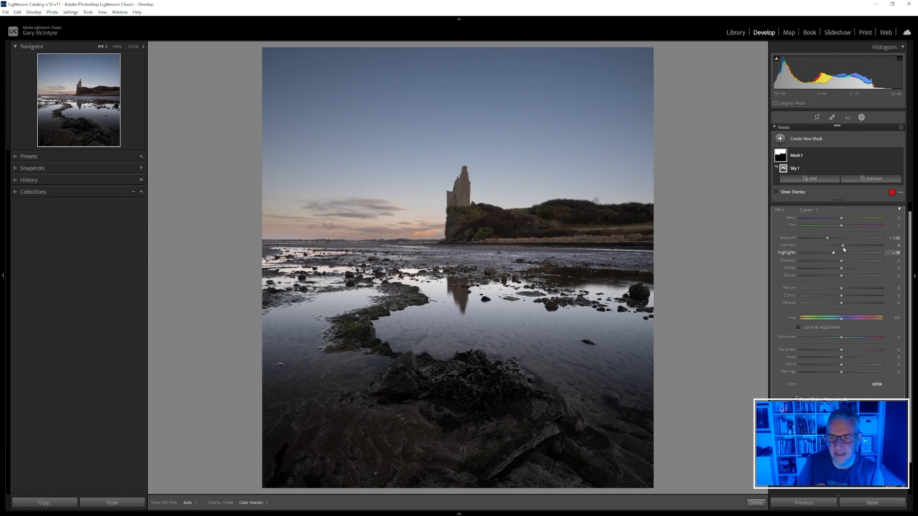
pyautogui.moveTo(843, 247); pyautogui.dragTo(847, 221)
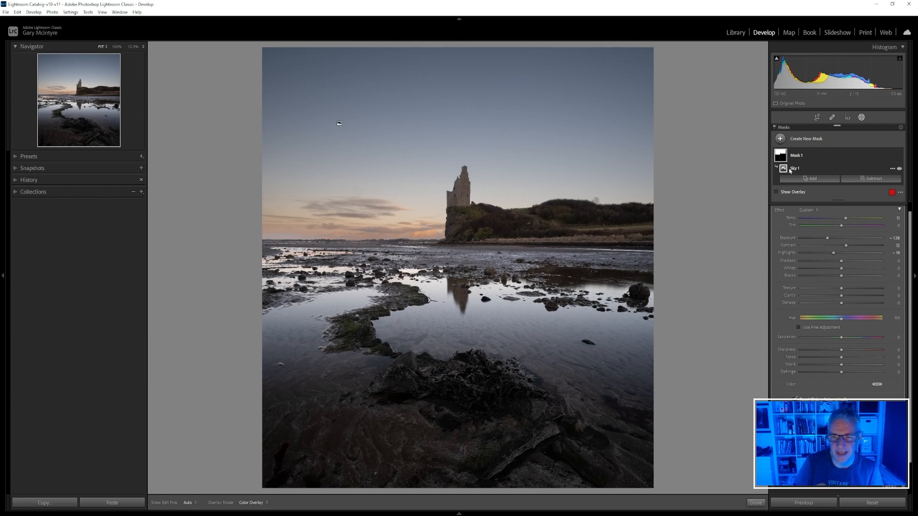
# Step: Duplicate the Sky 1 selection inside the sky mask
pyautogui.click(892, 170)
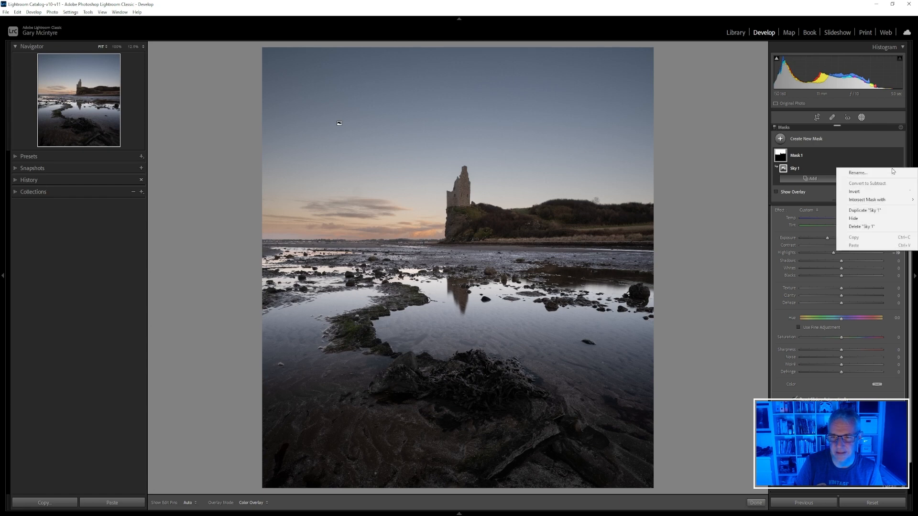
pyautogui.click(863, 213)
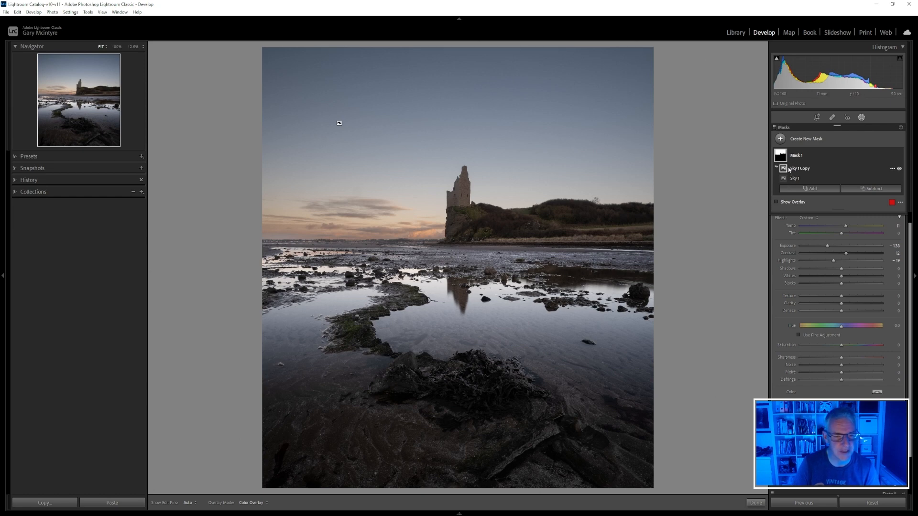
# Step: Toggle the visibility of the duplicated sky selection and of the original to compare their effect on the photo
pyautogui.click(899, 169)
pyautogui.click(900, 169)
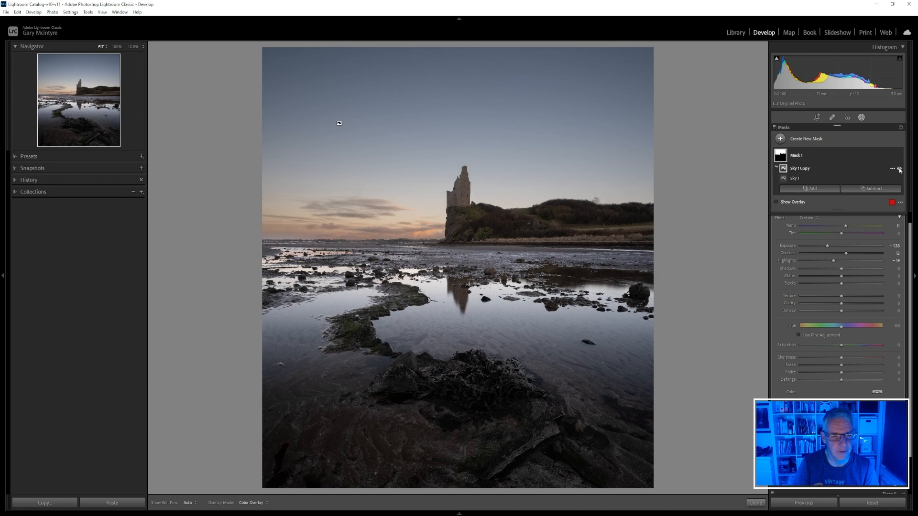
pyautogui.click(899, 169)
pyautogui.click(900, 169)
pyautogui.click(899, 169)
pyautogui.click(899, 170)
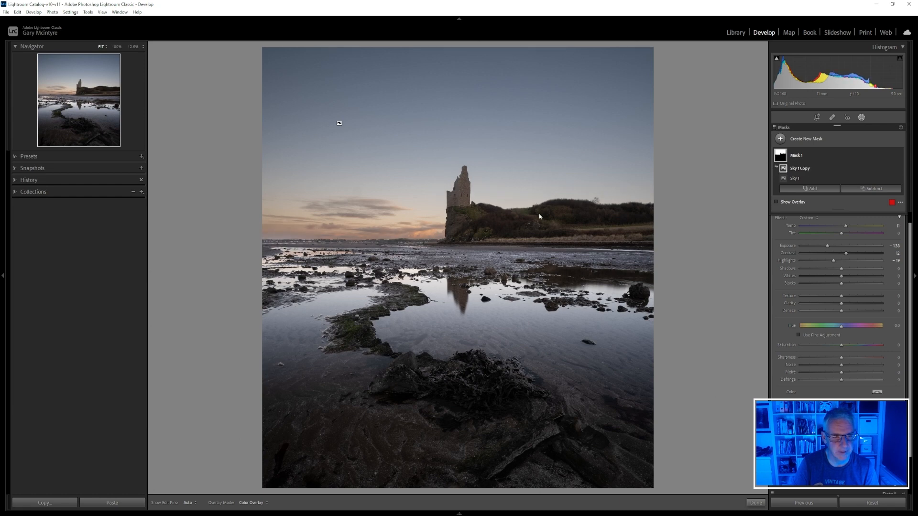
pyautogui.click(900, 178)
pyautogui.click(899, 178)
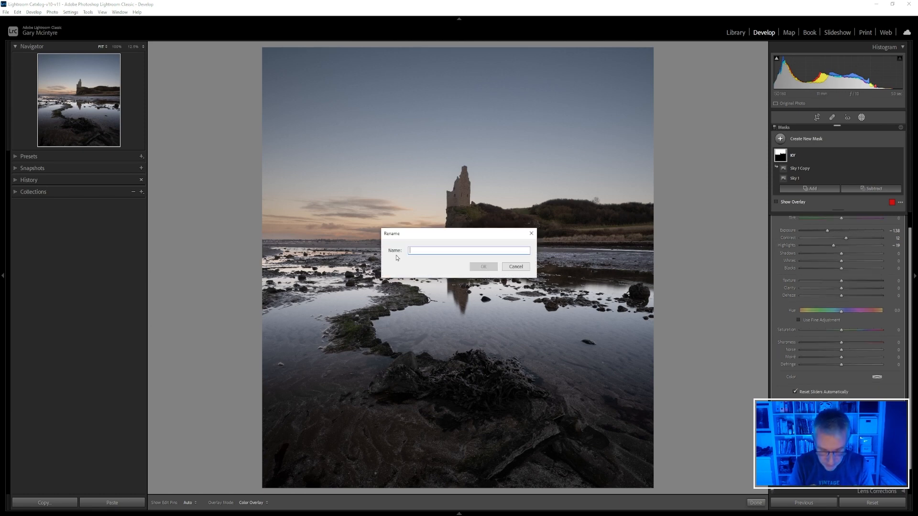
# Step: Rename the sky mask as SKY
pyautogui.write('SKY')
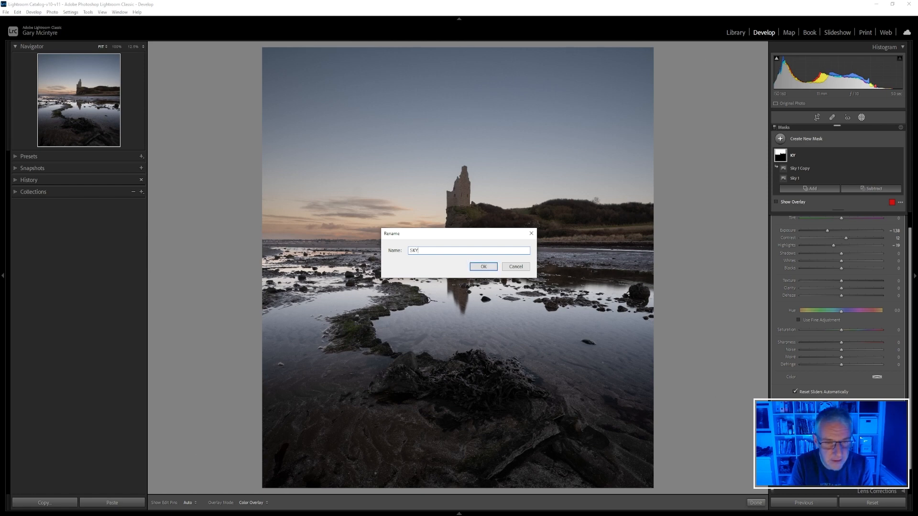
pyautogui.click(478, 269)
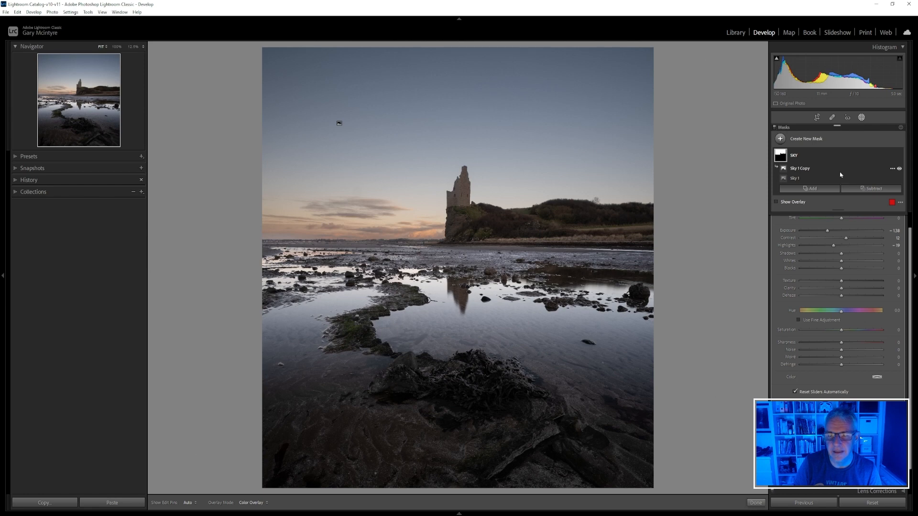
# Step: Create a second mask with Select Sky and invert its selection to cover the land and foreground
pyautogui.click(782, 139)
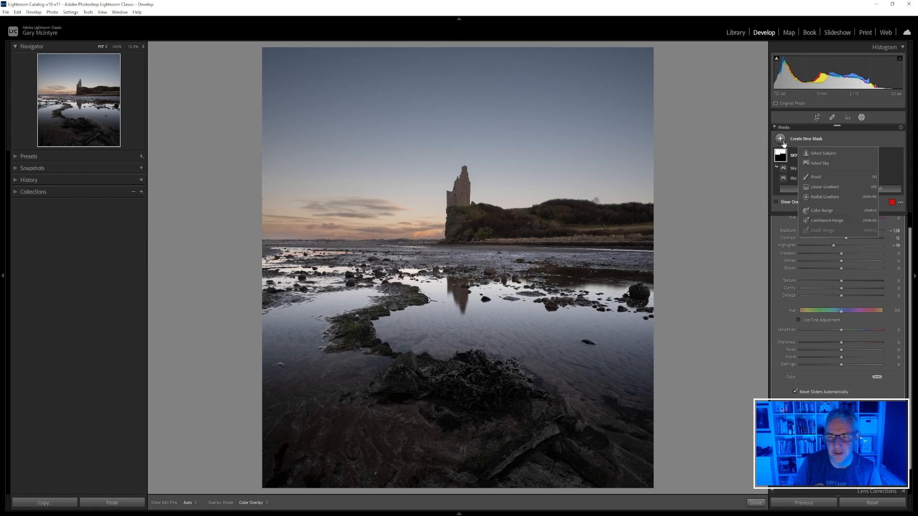
pyautogui.click(820, 164)
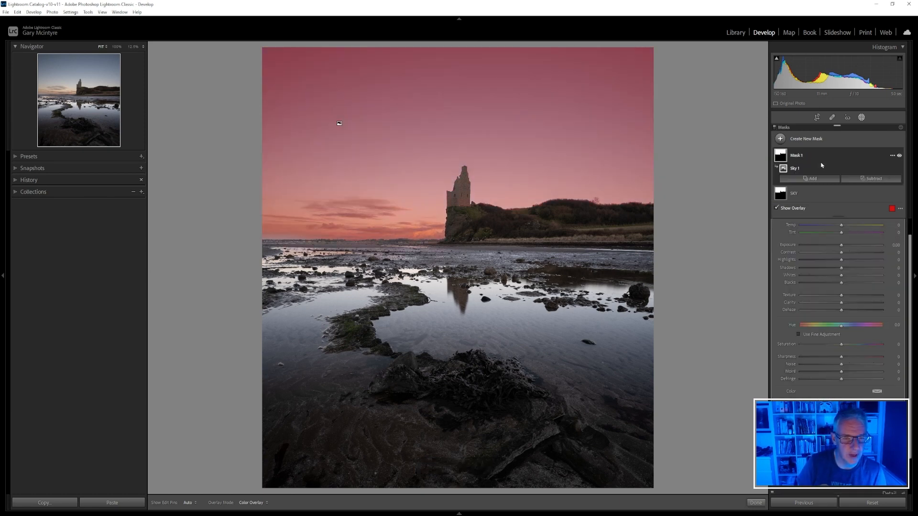
pyautogui.rightClick(785, 171)
pyautogui.click(802, 193)
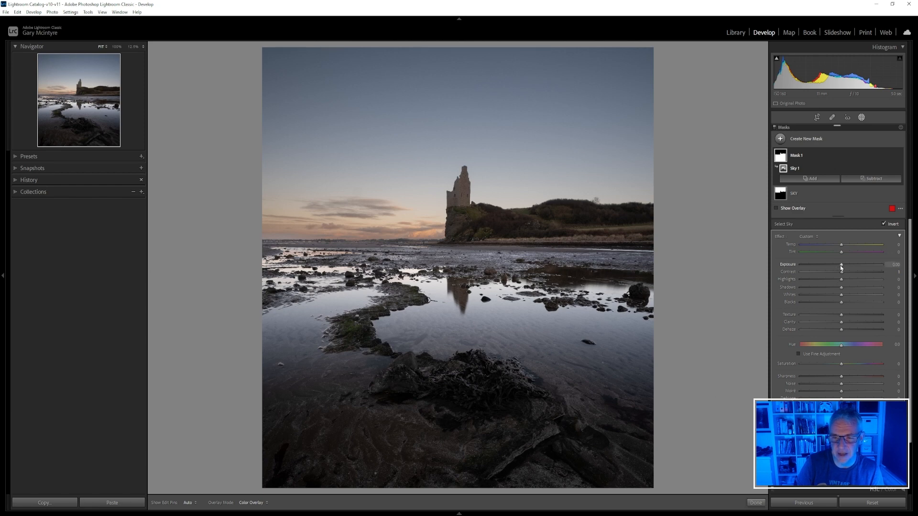
# Step: Set the inverted sky mask's exposure to 0.25, contrast to 40, shadows to 26 and temperature to 7
pyautogui.moveTo(841, 268); pyautogui.dragTo(844, 267)
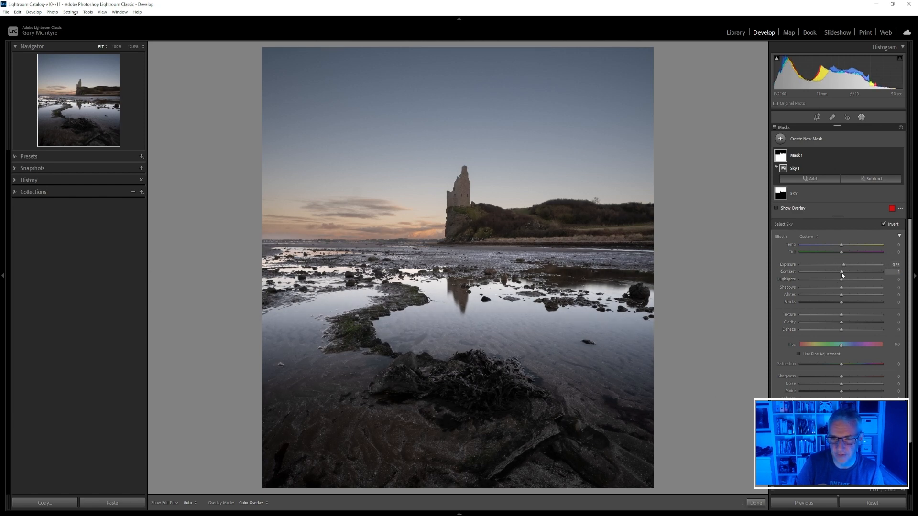
pyautogui.moveTo(842, 275)
pyautogui.mouseDown()
pyautogui.moveTo(857, 272)
pyautogui.moveTo(853, 290)
pyautogui.mouseUp()
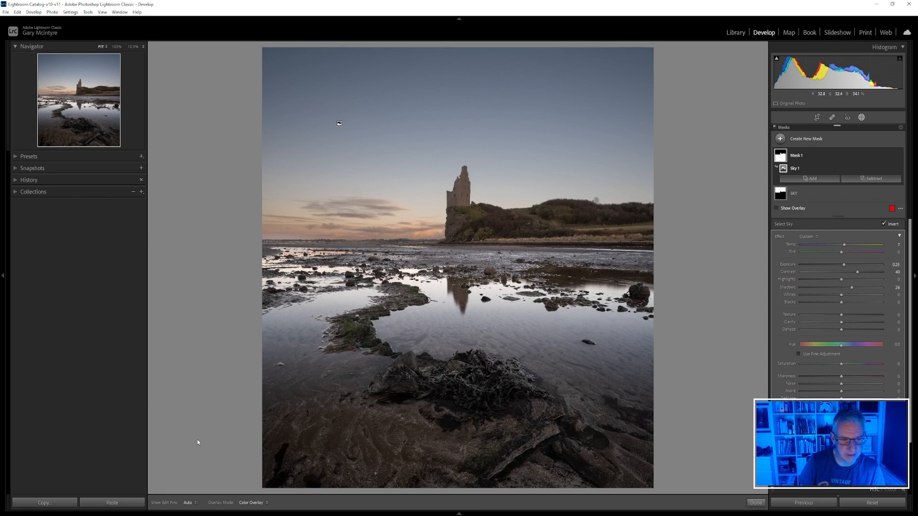
# Step: Finish masking, compare the photo before and after side by side, and return to the single view
pyautogui.click(756, 503)
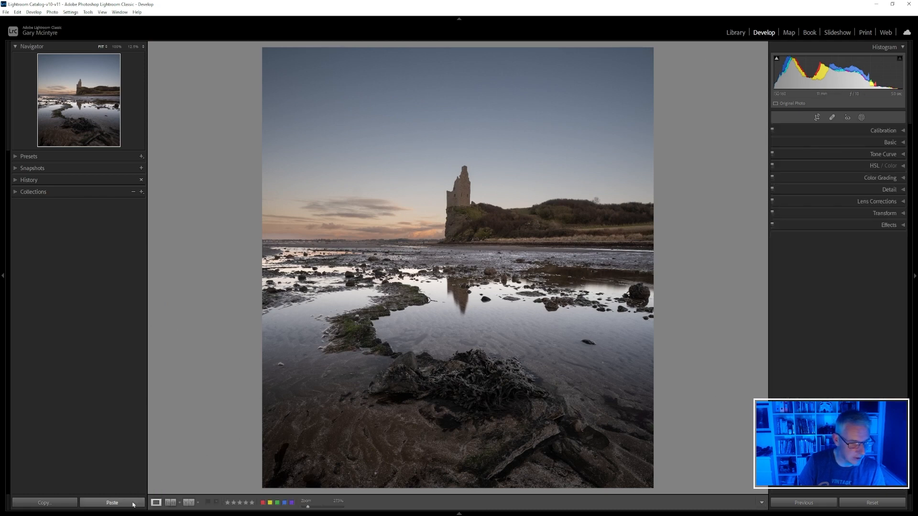
pyautogui.click(189, 503)
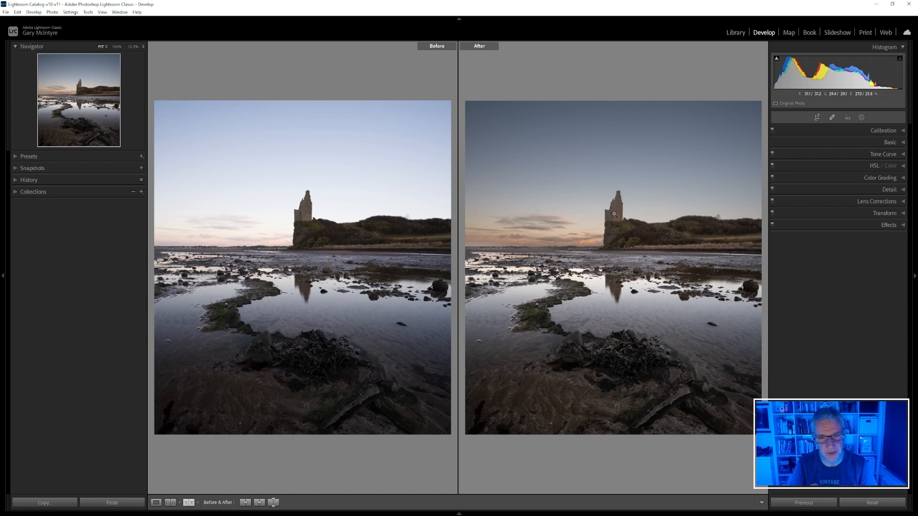
pyautogui.press('y')
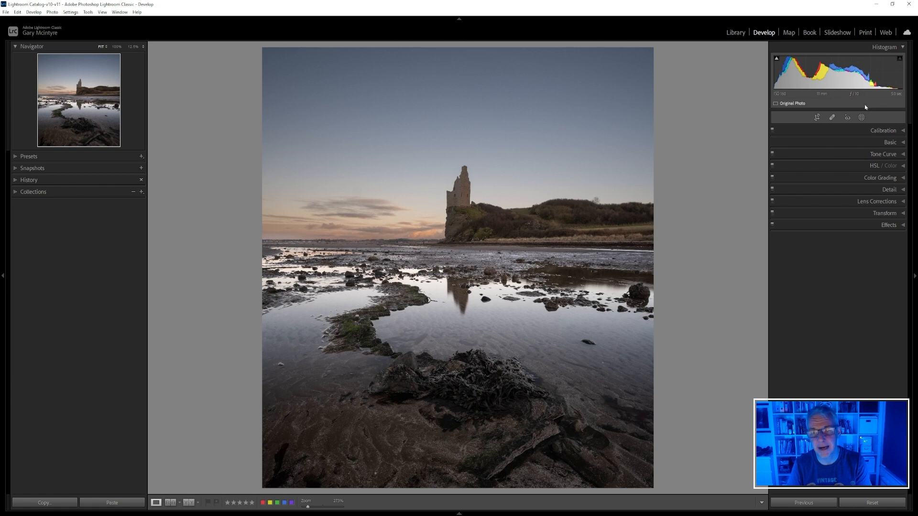
# Step: Reopen masking and preview the overlays of the SKY mask and the inverted mask
pyautogui.click(861, 118)
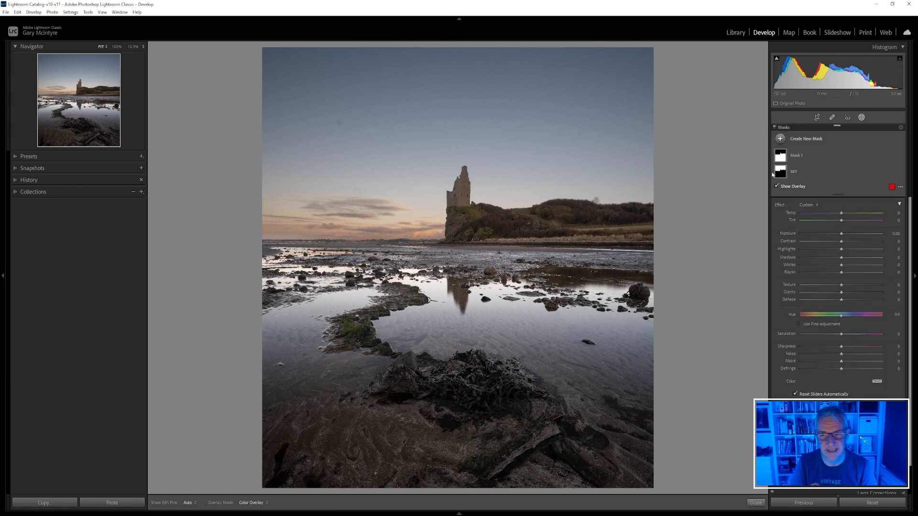
pyautogui.click(778, 173)
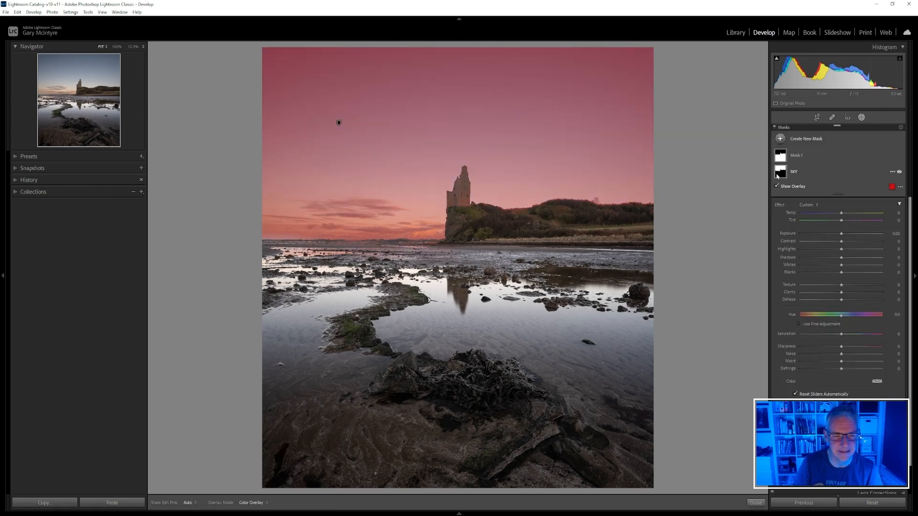
pyautogui.click(781, 157)
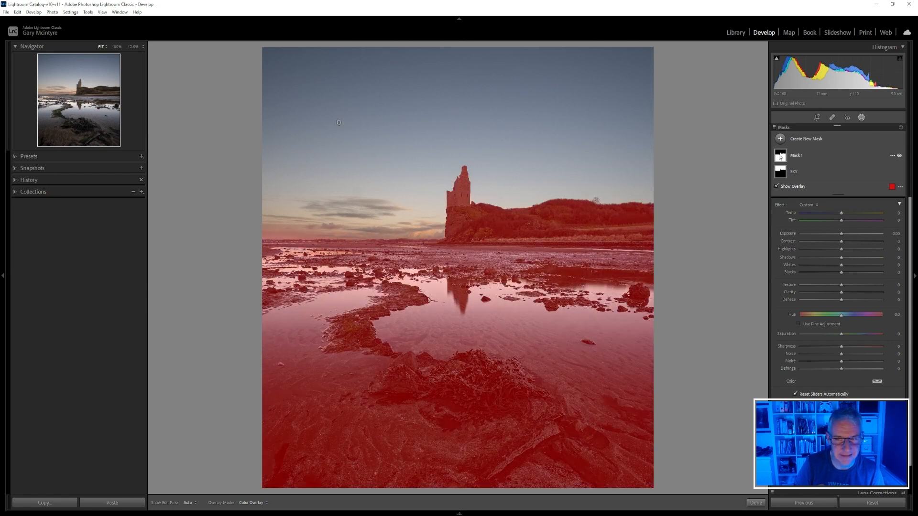
pyautogui.click(781, 174)
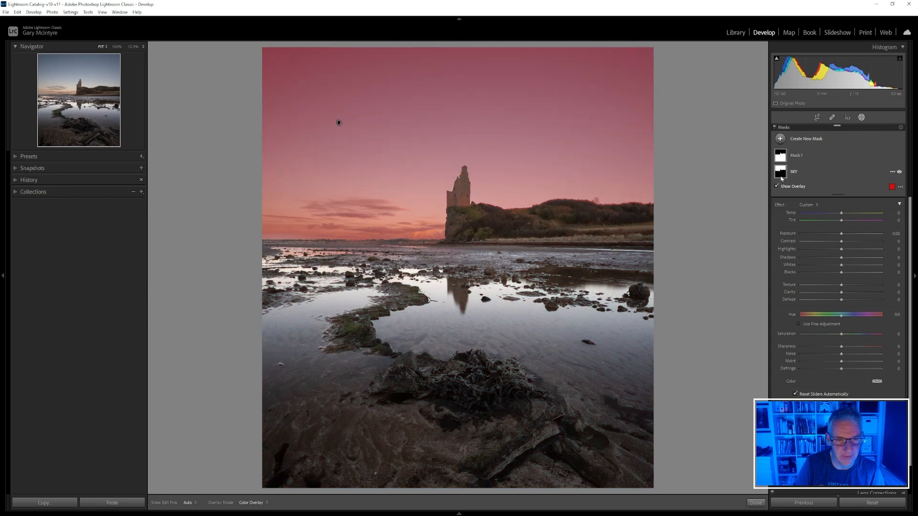
# Step: Subtract from the SKY mask with a brush, painting over the ruin and the vegetated cliff beside it
pyautogui.click(782, 177)
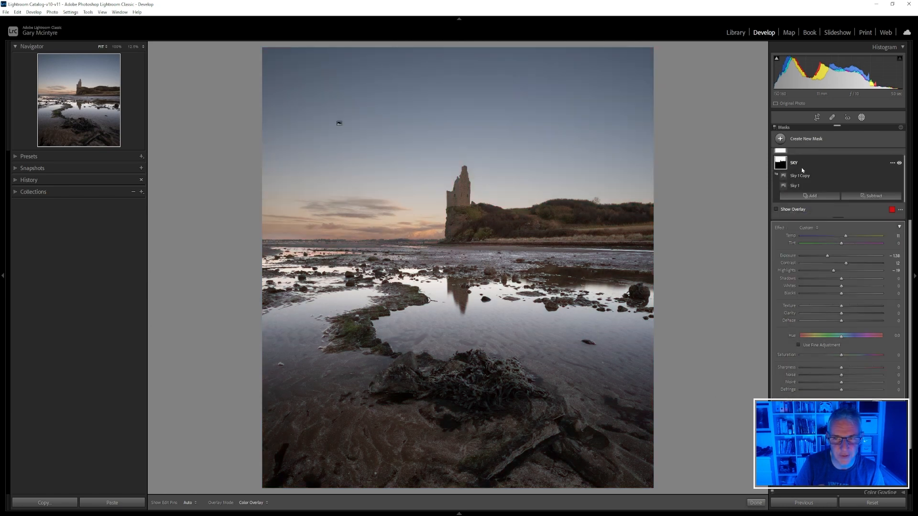
pyautogui.click(784, 186)
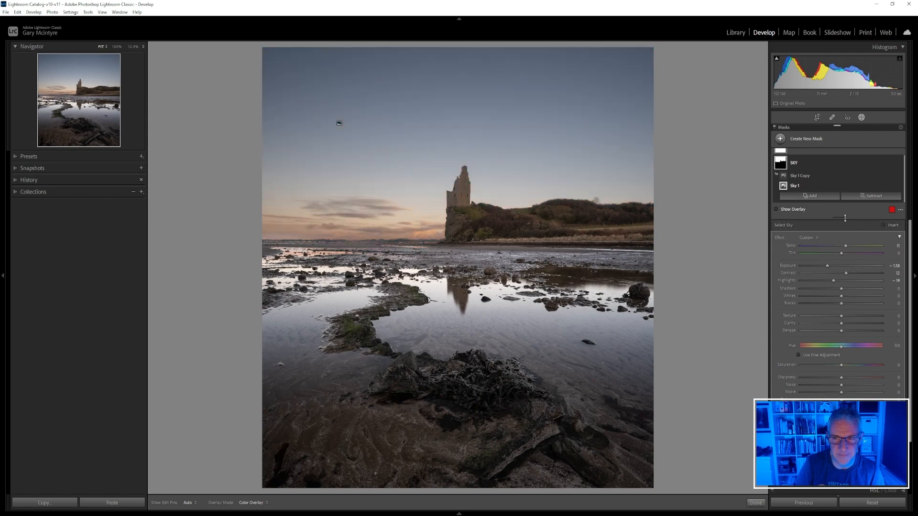
pyautogui.click(874, 196)
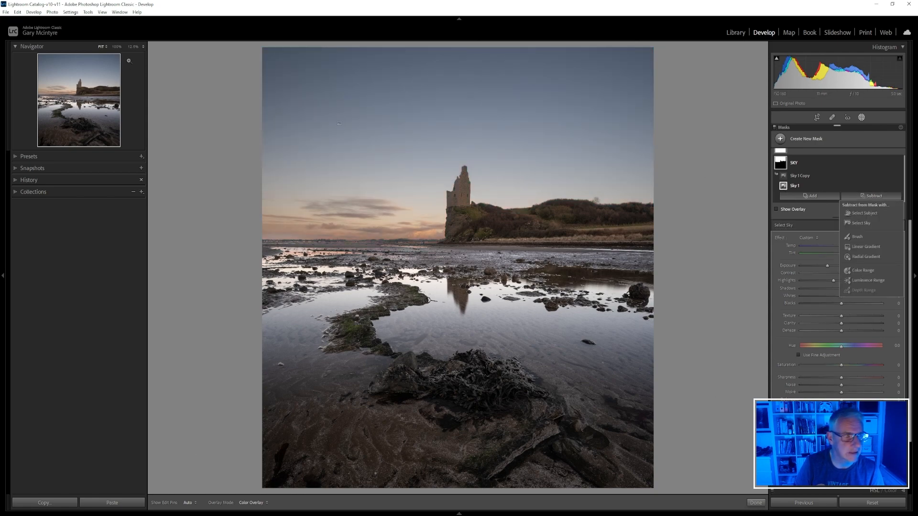
pyautogui.click(116, 47)
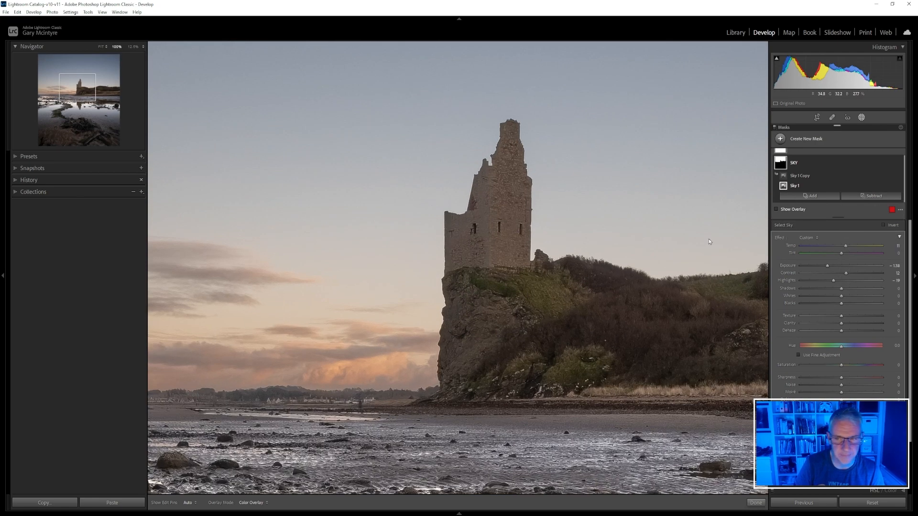
pyautogui.click(861, 199)
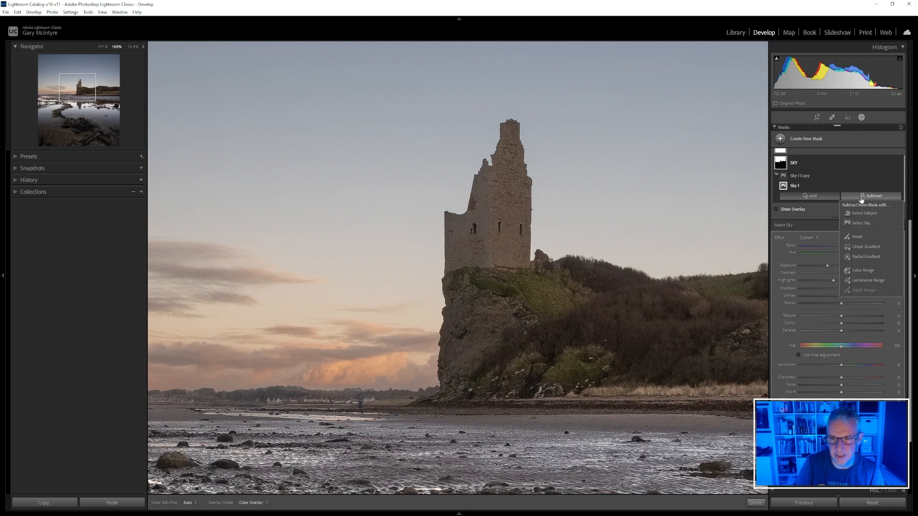
pyautogui.click(865, 229)
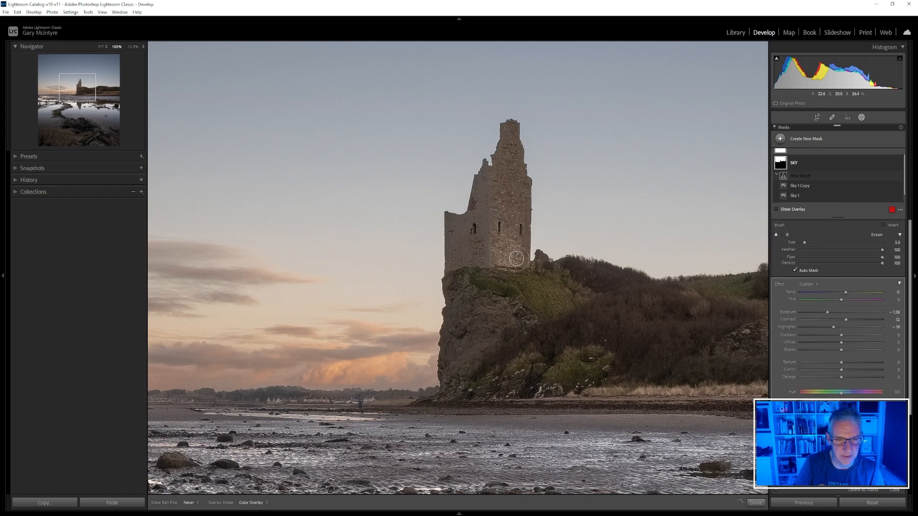
pyautogui.moveTo(509, 153)
pyautogui.mouseDown()
pyautogui.moveTo(504, 200)
pyautogui.moveTo(492, 192)
pyautogui.moveTo(471, 232)
pyautogui.moveTo(464, 230)
pyautogui.moveTo(523, 183)
pyautogui.moveTo(520, 287)
pyautogui.moveTo(482, 273)
pyautogui.moveTo(463, 310)
pyautogui.moveTo(460, 362)
pyautogui.moveTo(467, 297)
pyautogui.moveTo(459, 379)
pyautogui.moveTo(574, 301)
pyautogui.moveTo(507, 306)
pyautogui.moveTo(545, 294)
pyautogui.moveTo(540, 275)
pyautogui.moveTo(586, 272)
pyautogui.moveTo(635, 308)
pyautogui.mouseUp()
pyautogui.press('z')
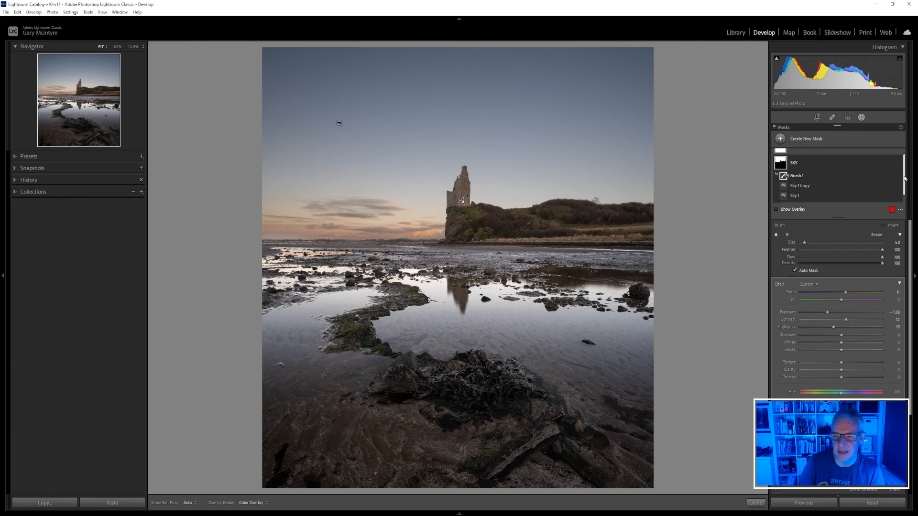
# Step: Raise the contrast of the inverted Mask 1 to 57
pyautogui.scroll(-1, 907, 184)
pyautogui.moveTo(908, 187); pyautogui.dragTo(907, 171)
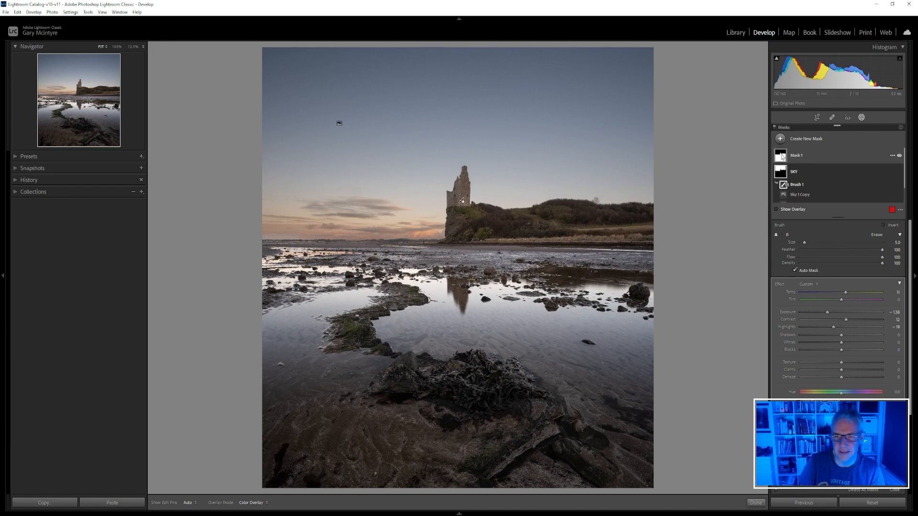
pyautogui.click(784, 157)
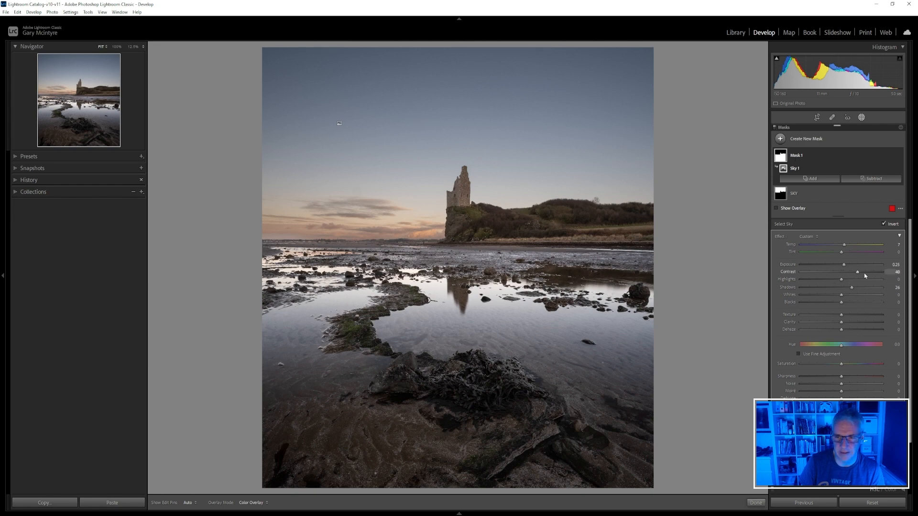
pyautogui.moveTo(844, 275); pyautogui.dragTo(864, 281)
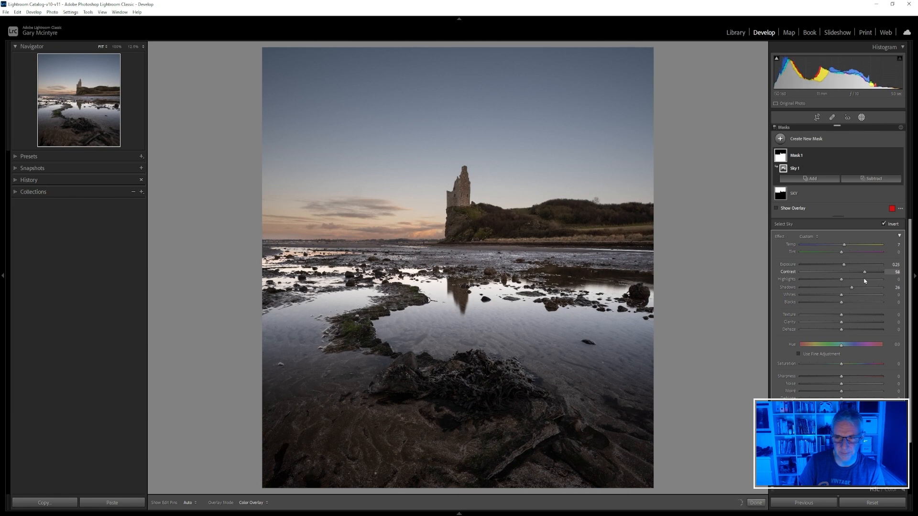
# Step: Rename Mask 1 as Foreground
pyautogui.doubleClick(801, 158)
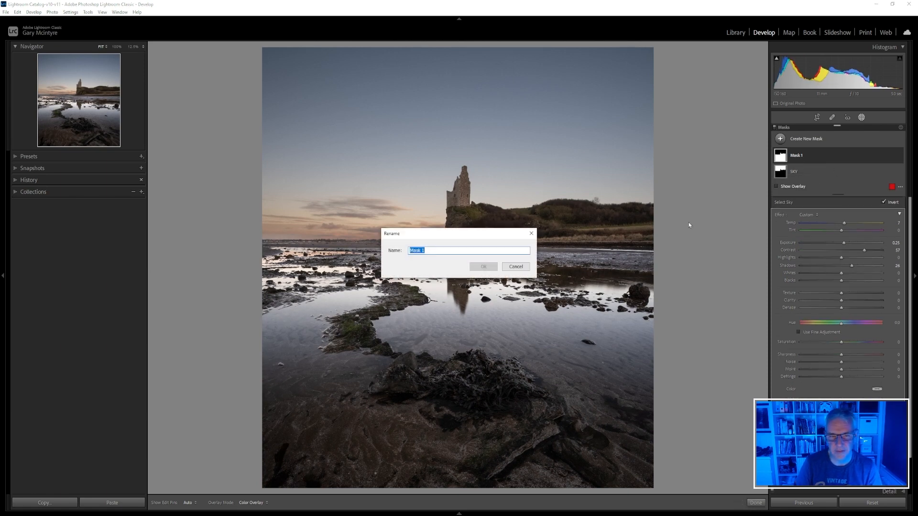
pyautogui.write('Fo')
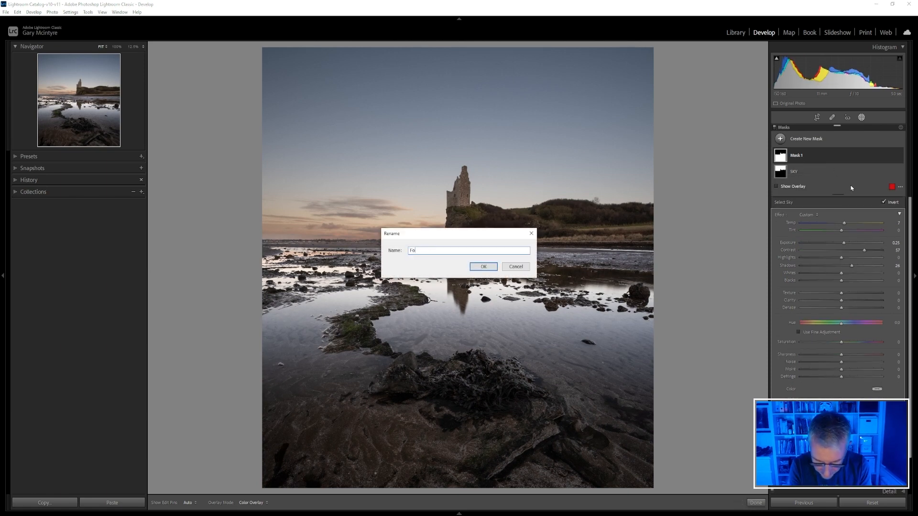
pyautogui.write('reground')
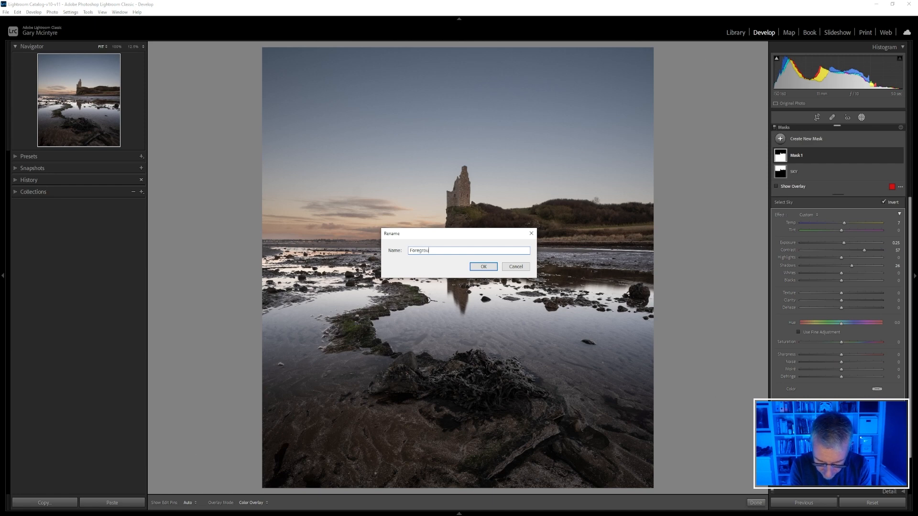
pyautogui.click(486, 269)
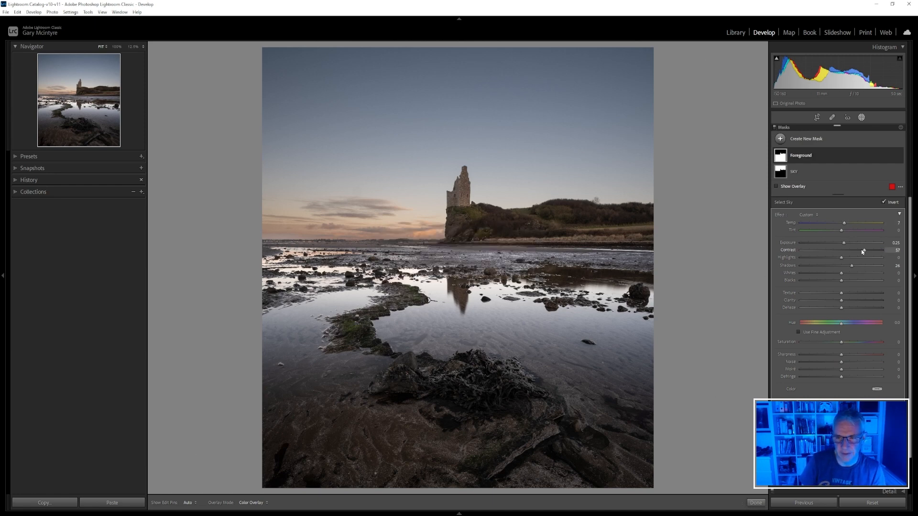
# Step: Set the Foreground mask's contrast to 51, exposure to 0.33, dehaze to 11 and clarity to 6
pyautogui.moveTo(863, 250); pyautogui.dragTo(845, 243)
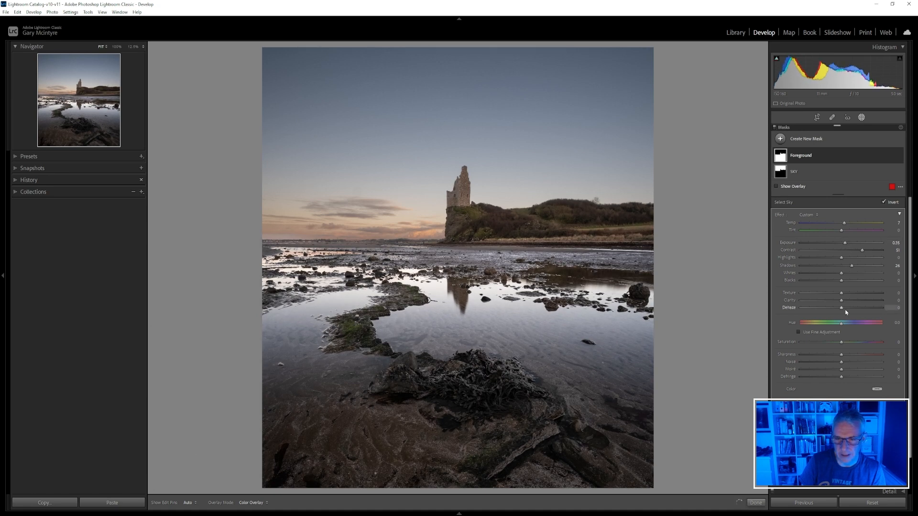
pyautogui.moveTo(842, 308); pyautogui.dragTo(846, 308)
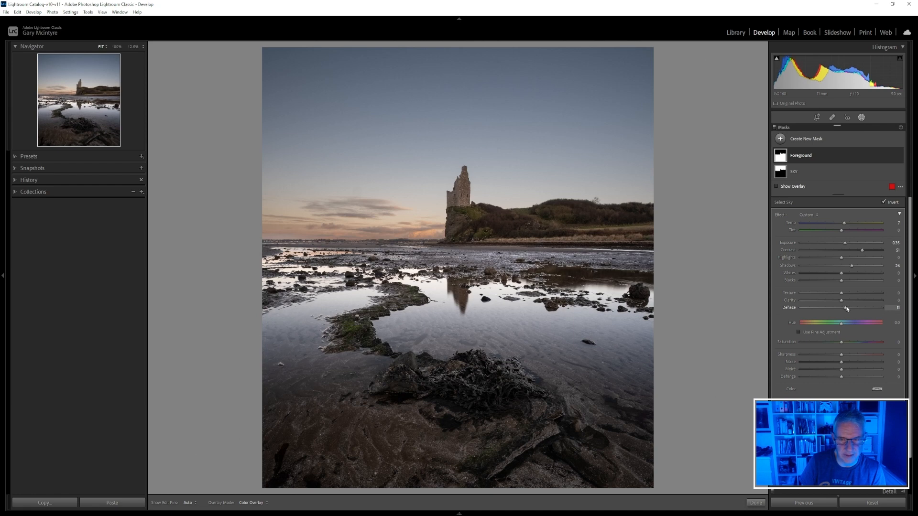
pyautogui.moveTo(842, 300); pyautogui.dragTo(844, 300)
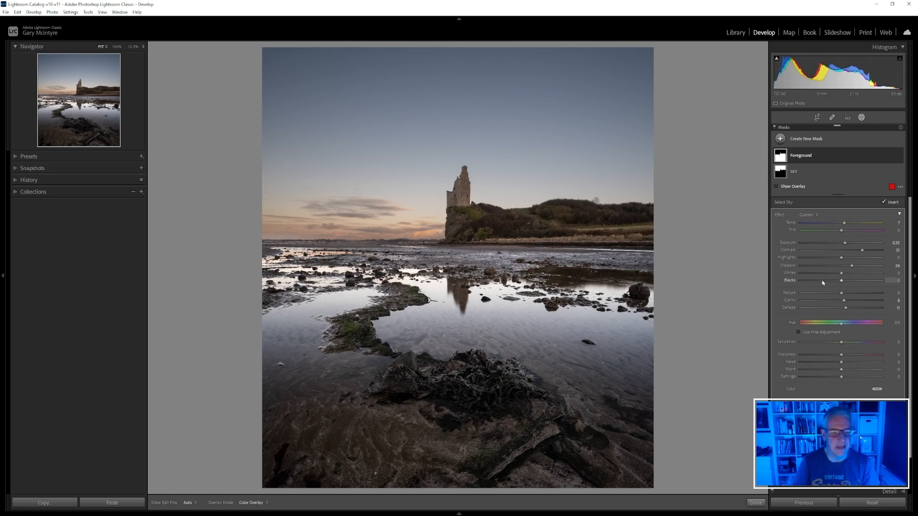
# Step: Finish masking and compare the edited coastal photo with its original in the before and after view
pyautogui.click(755, 504)
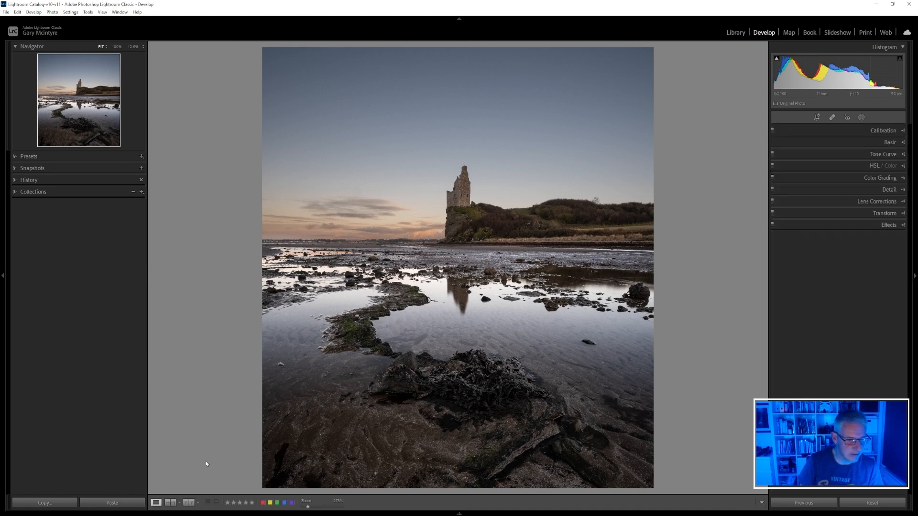
pyautogui.click(187, 503)
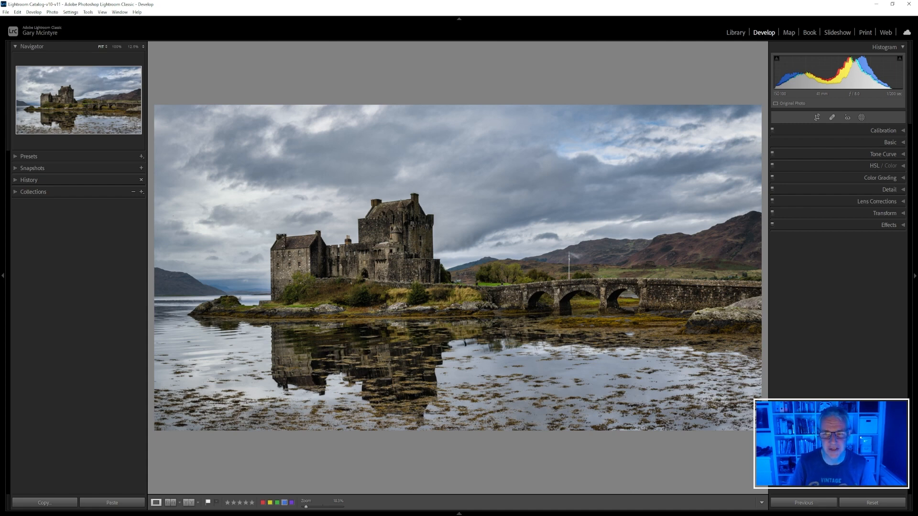
# Step: Create a Select Subject mask on the castle photo
pyautogui.click(862, 118)
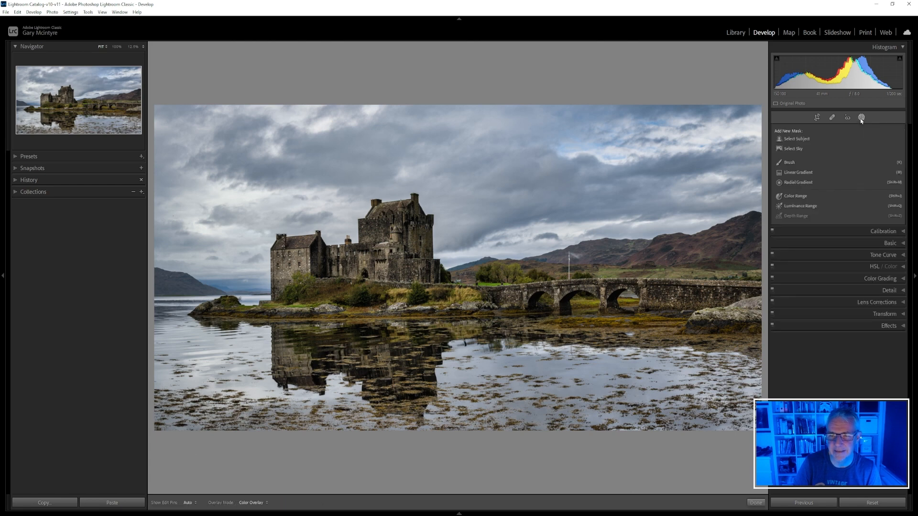
pyautogui.click(797, 140)
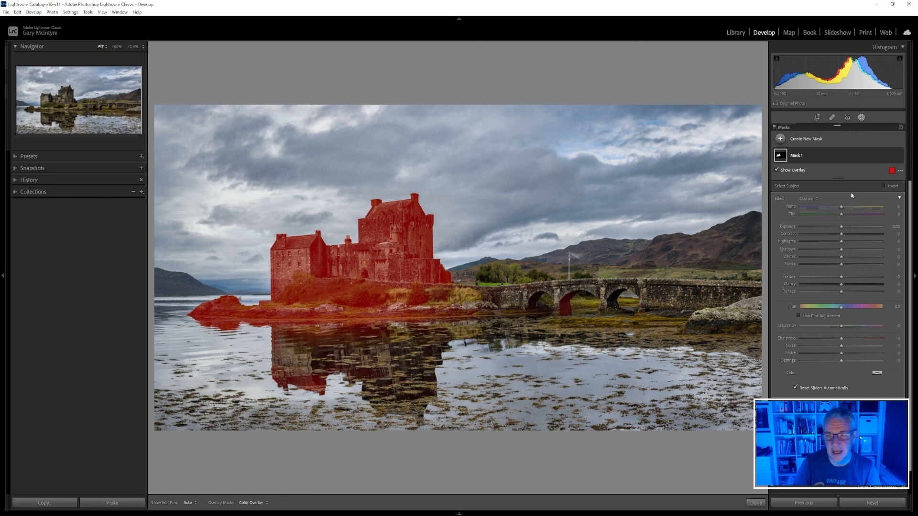
# Step: Add a size 2.0 Auto Mask brush to Mask 1, painting in the stone bridge and erasing the spill inside its arches
pyautogui.click(783, 159)
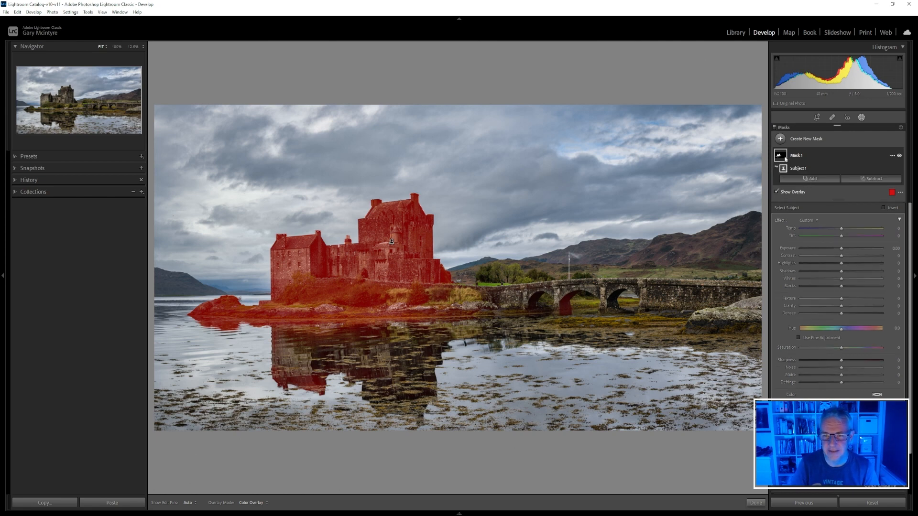
pyautogui.click(822, 180)
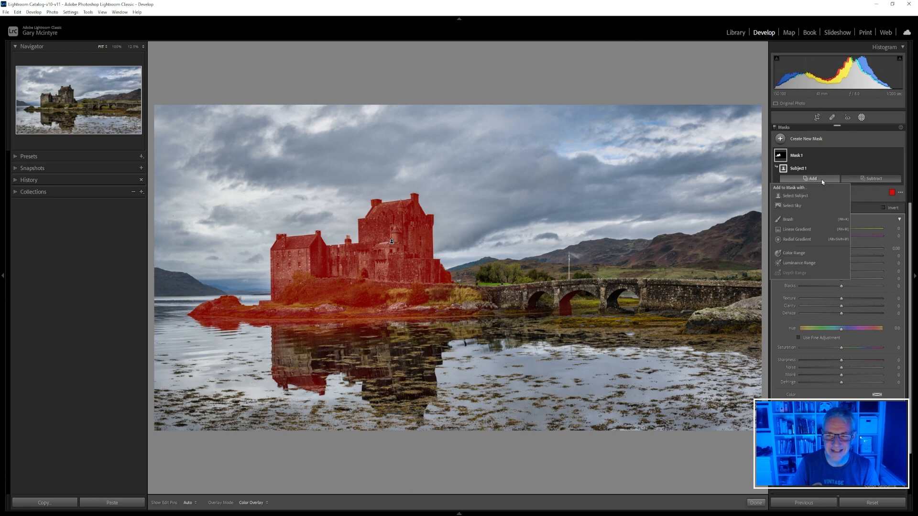
pyautogui.click(788, 219)
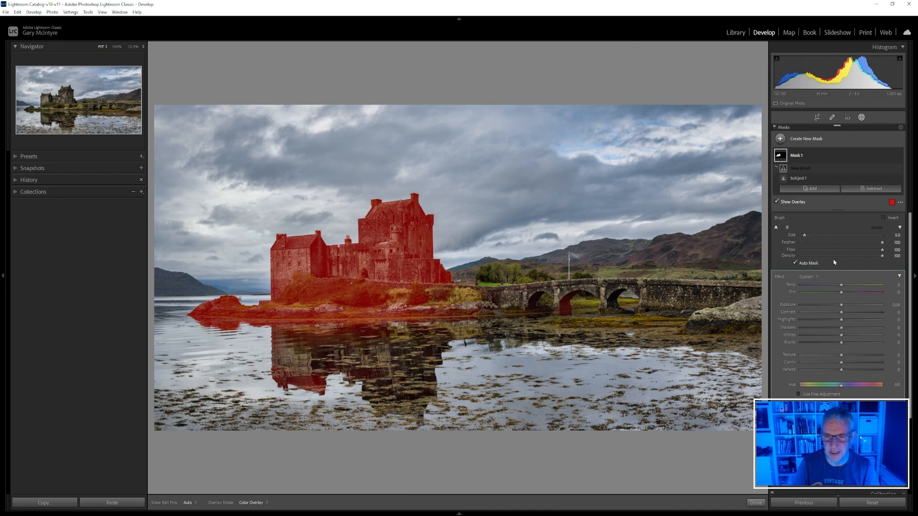
pyautogui.scroll(-3, 612, 288)
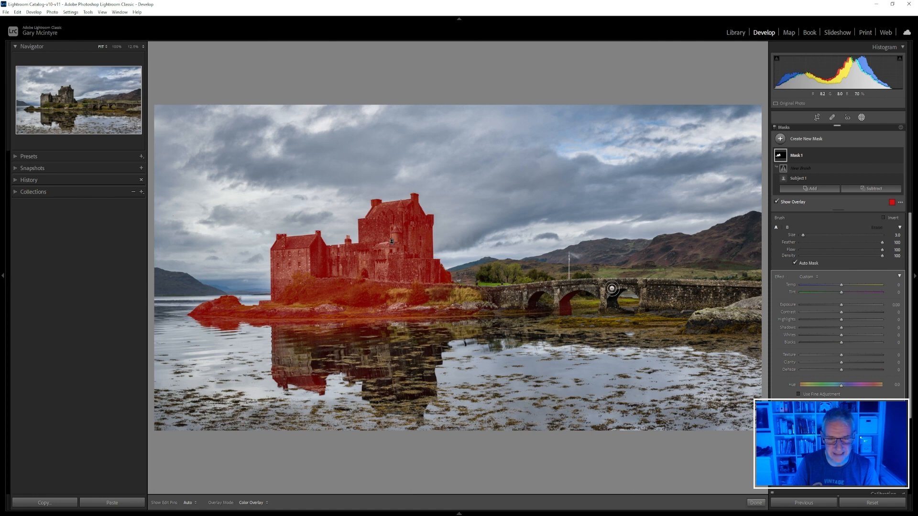
pyautogui.press('h')
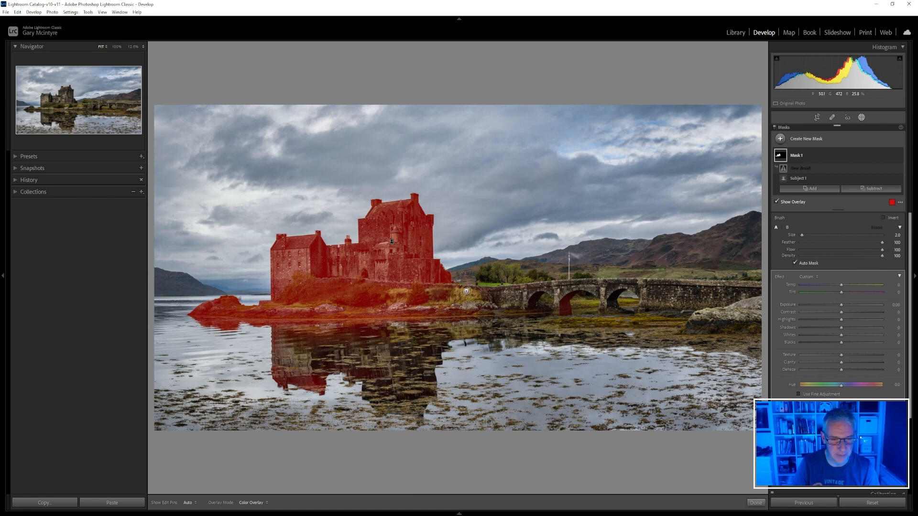
pyautogui.moveTo(475, 291)
pyautogui.mouseDown()
pyautogui.moveTo(748, 287)
pyautogui.moveTo(683, 307)
pyautogui.moveTo(637, 290)
pyautogui.moveTo(448, 300)
pyautogui.moveTo(431, 286)
pyautogui.mouseUp()
pyautogui.moveTo(649, 289)
pyautogui.mouseDown()
pyautogui.moveTo(737, 297)
pyautogui.moveTo(608, 300)
pyautogui.mouseUp()
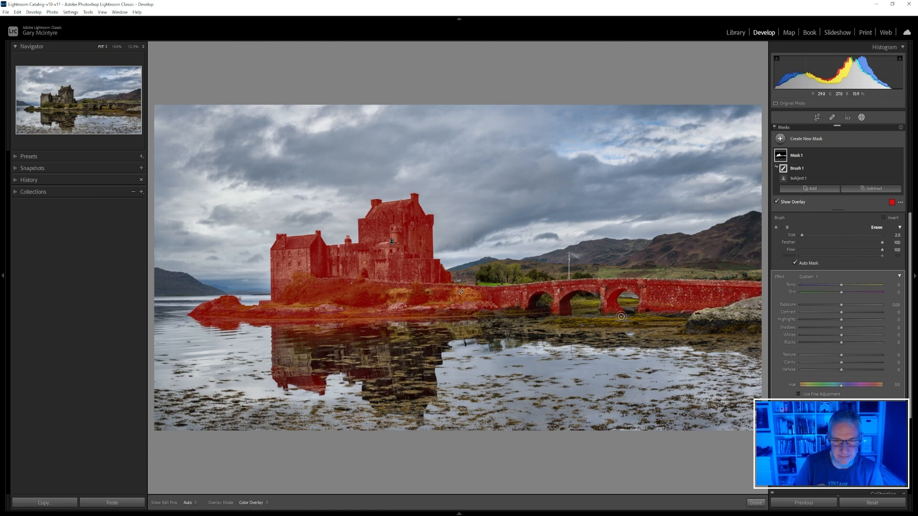
pyautogui.moveTo(622, 306)
pyautogui.mouseDown()
pyautogui.moveTo(619, 314)
pyautogui.moveTo(616, 298)
pyautogui.moveTo(625, 291)
pyautogui.moveTo(610, 313)
pyautogui.moveTo(619, 293)
pyautogui.mouseUp()
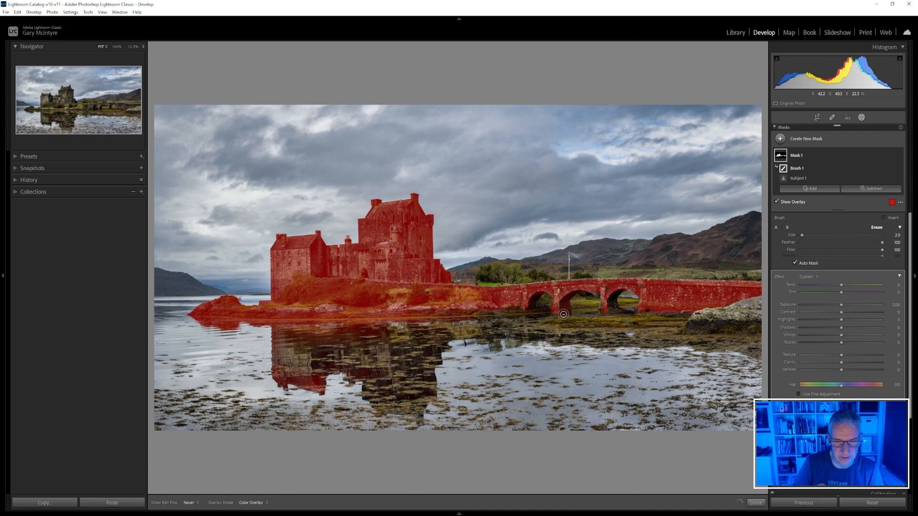
pyautogui.moveTo(551, 312)
pyautogui.mouseDown()
pyautogui.moveTo(538, 296)
pyautogui.moveTo(528, 311)
pyautogui.mouseUp()
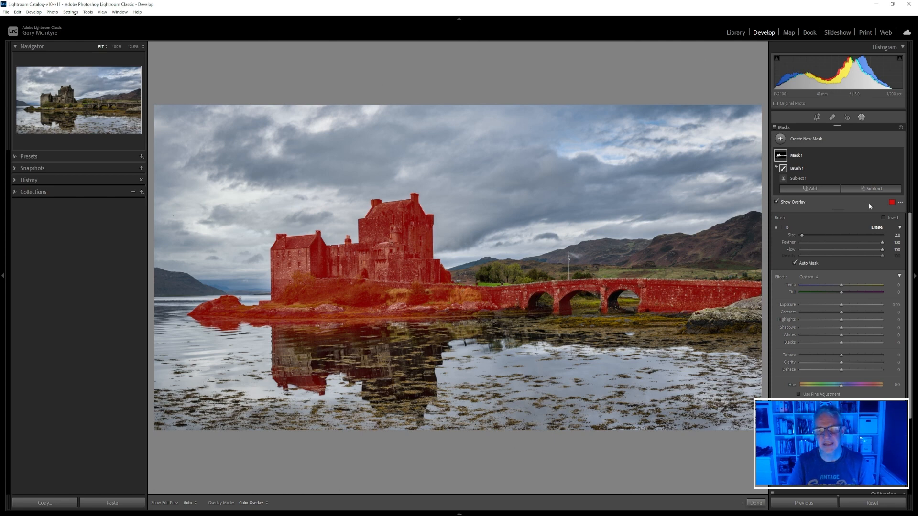
# Step: Set the castle mask's exposure to 0.57, temperature to 8 and blacks to -4, with a slight contrast boost
pyautogui.click(783, 180)
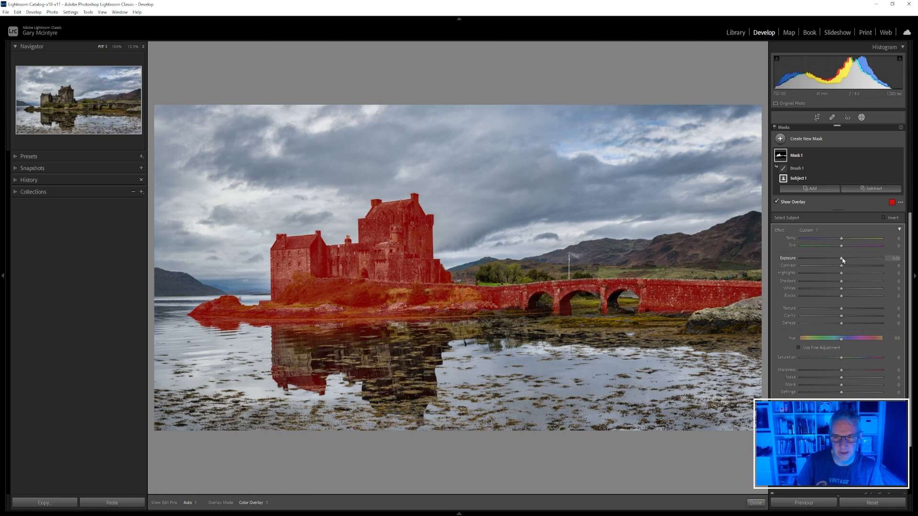
pyautogui.moveTo(843, 260); pyautogui.dragTo(849, 260)
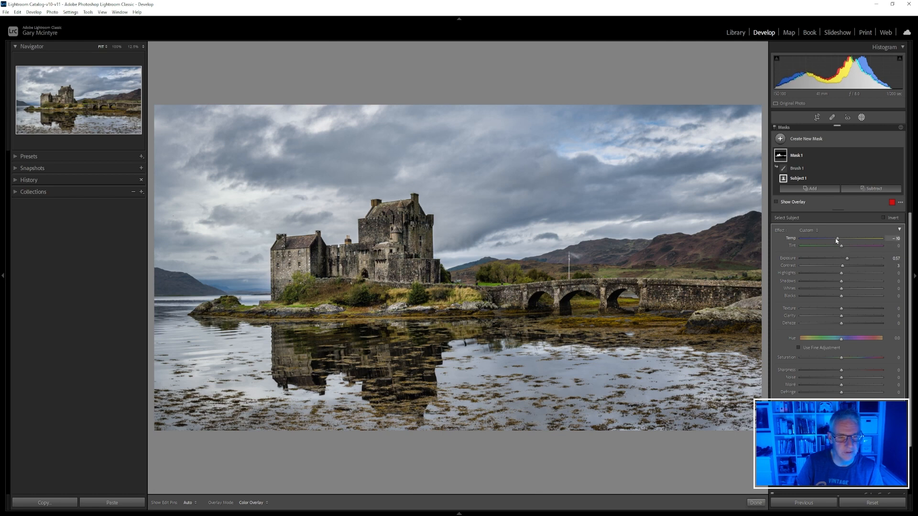
pyautogui.moveTo(837, 240); pyautogui.dragTo(844, 240)
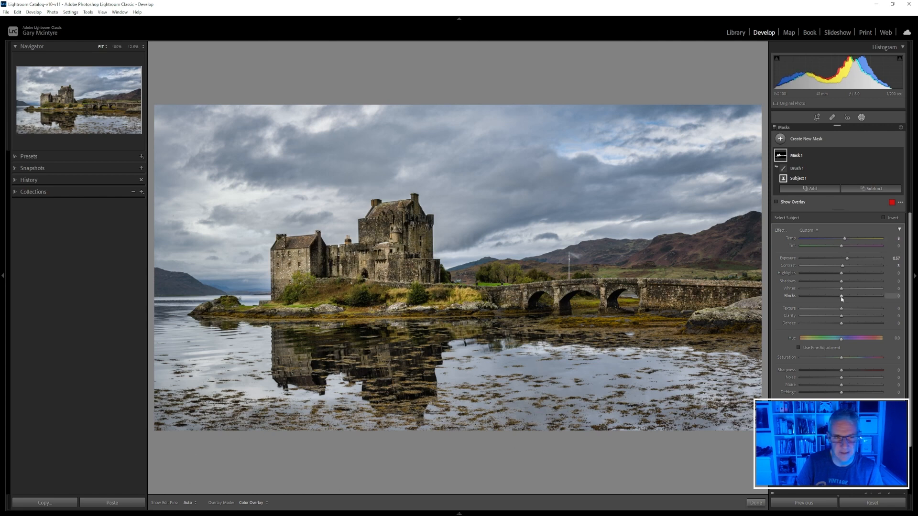
pyautogui.moveTo(853, 300); pyautogui.dragTo(839, 298)
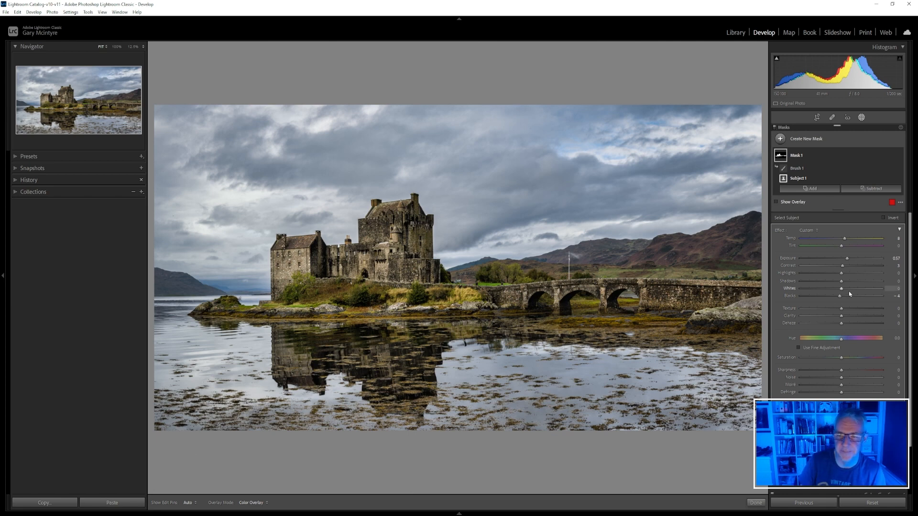
# Step: Rename Mask 1 as Castle
pyautogui.doubleClick(796, 157)
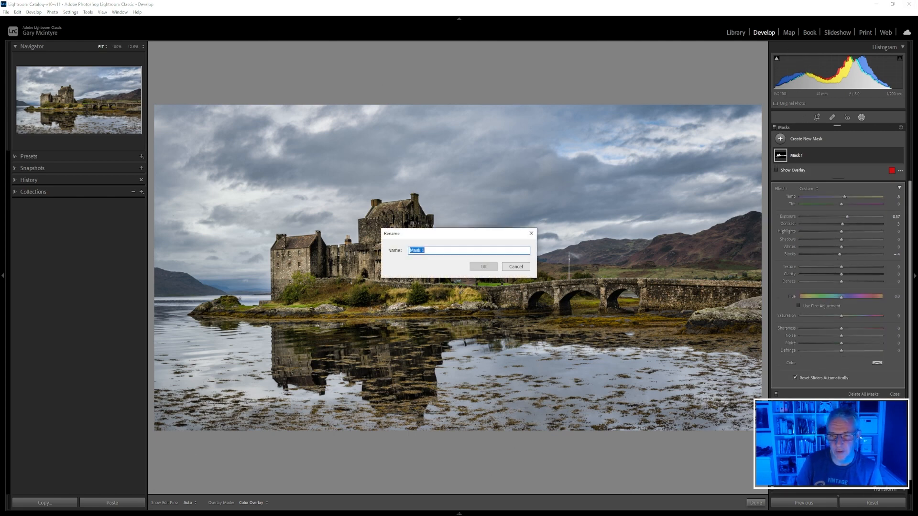
pyautogui.write('Castle')
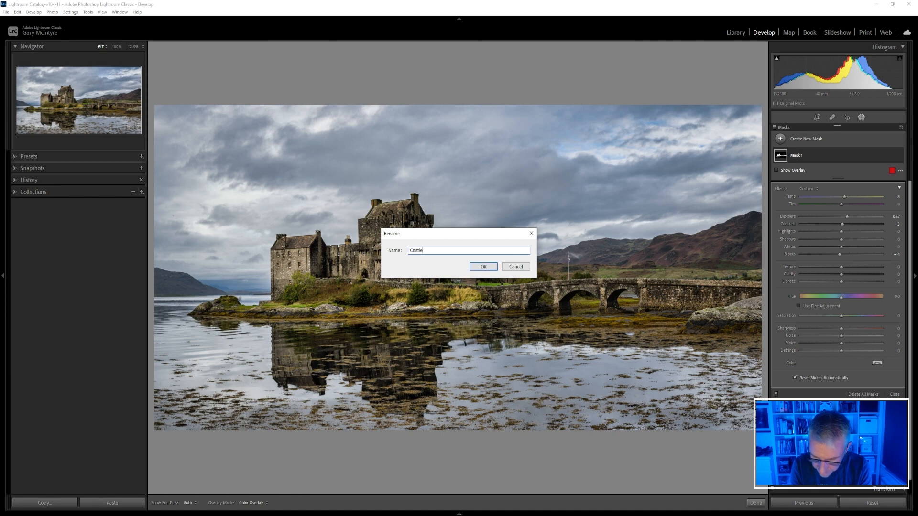
pyautogui.press('Return')
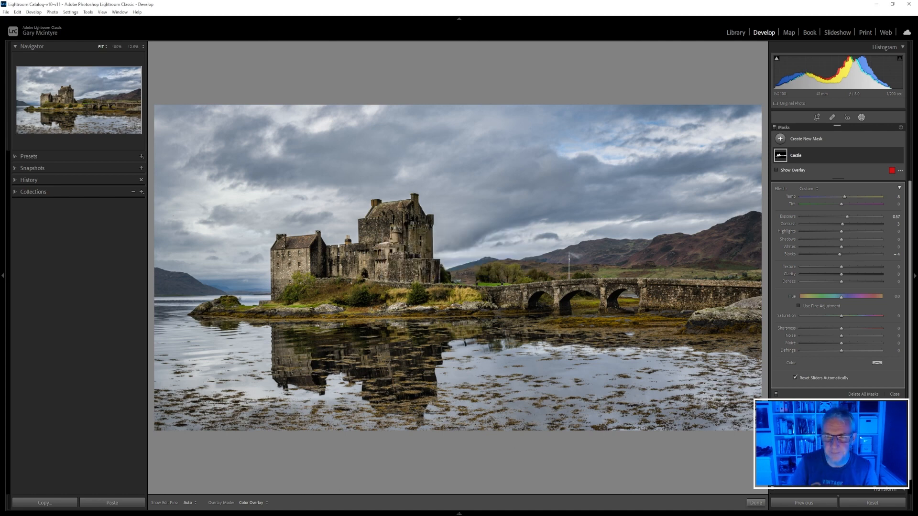
# Step: Create a Select Sky mask on the castle photo with exposure 0.14, highlights -33 and shadows -27
pyautogui.click(780, 139)
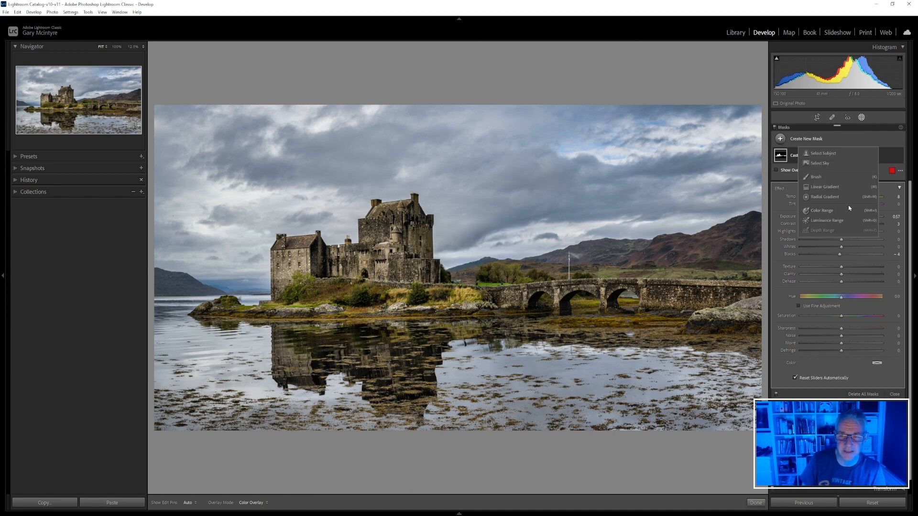
pyautogui.click(822, 163)
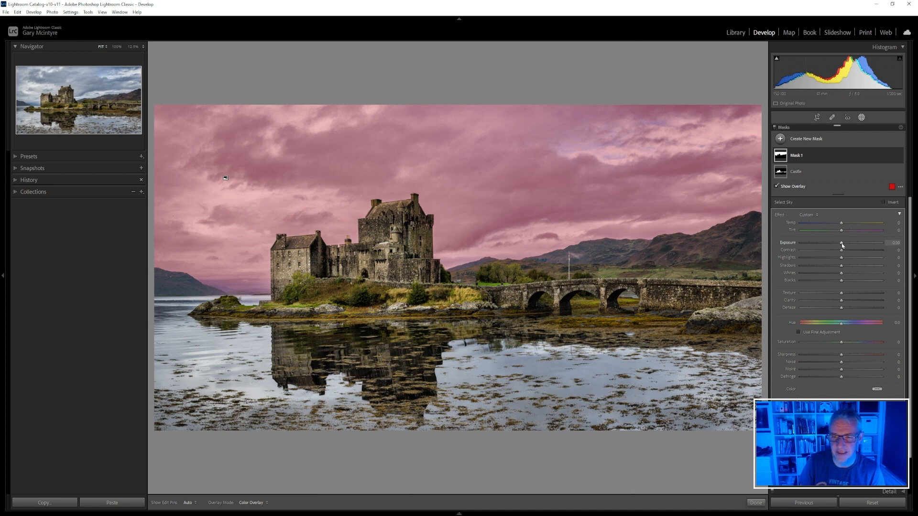
pyautogui.press('o')
pyautogui.moveTo(842, 246); pyautogui.dragTo(840, 224)
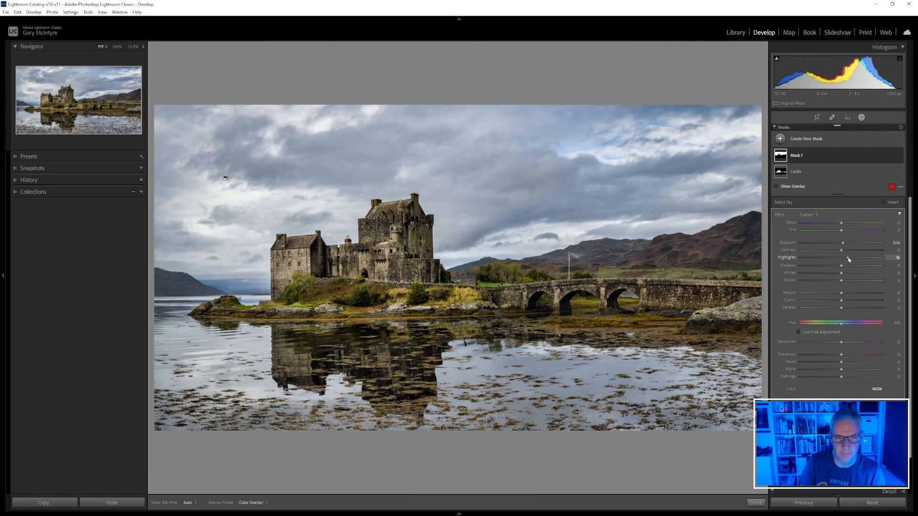
pyautogui.moveTo(842, 259); pyautogui.dragTo(796, 262)
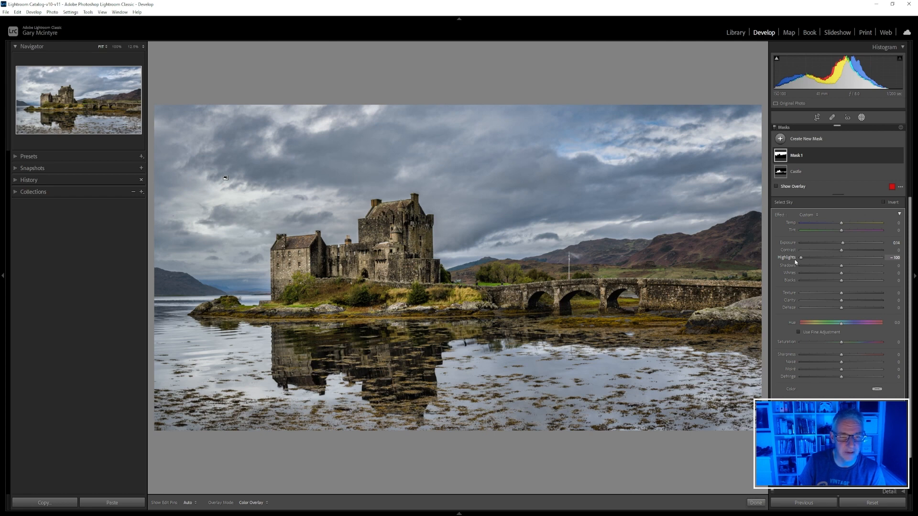
pyautogui.moveTo(831, 263)
pyautogui.mouseDown()
pyautogui.moveTo(818, 266)
pyautogui.moveTo(828, 264)
pyautogui.mouseUp()
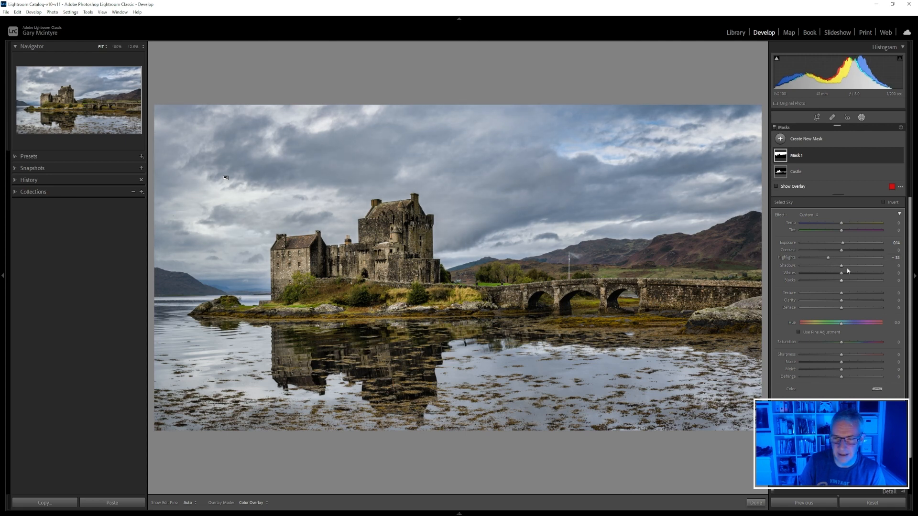
pyautogui.moveTo(852, 269); pyautogui.dragTo(833, 266)
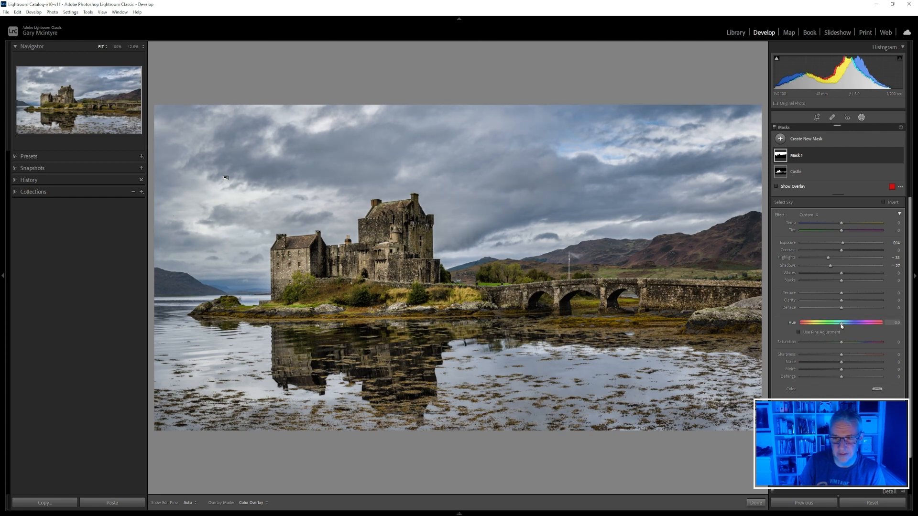
# Step: Try a slight hue shift on the sky mask, reset it to zero, and raise the dehaze slightly
pyautogui.moveTo(841, 326)
pyautogui.mouseDown()
pyautogui.moveTo(851, 327)
pyautogui.moveTo(842, 328)
pyautogui.mouseUp()
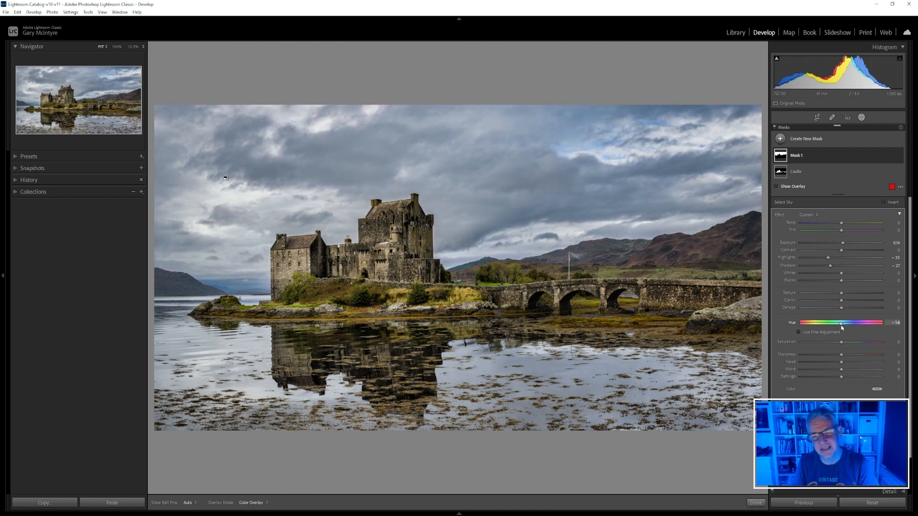
pyautogui.doubleClick(842, 328)
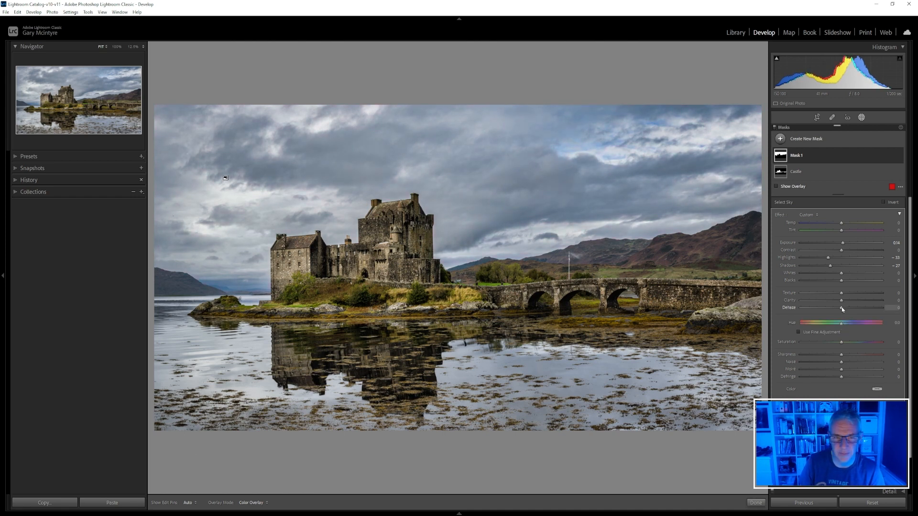
pyautogui.moveTo(842, 308); pyautogui.dragTo(845, 309)
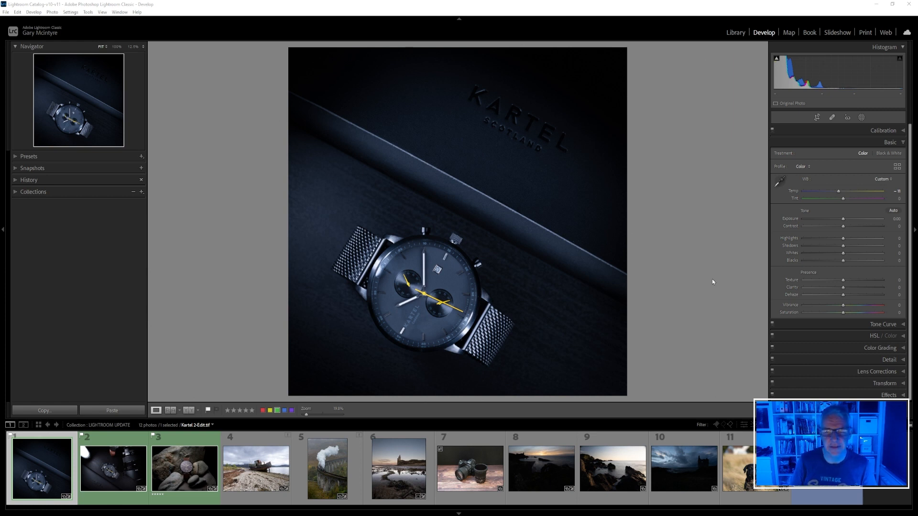
# Step: Create a Select Subject mask on the watch photo with contrast 34, exposure 0.32 and a slightly cooler temperature
pyautogui.click(862, 118)
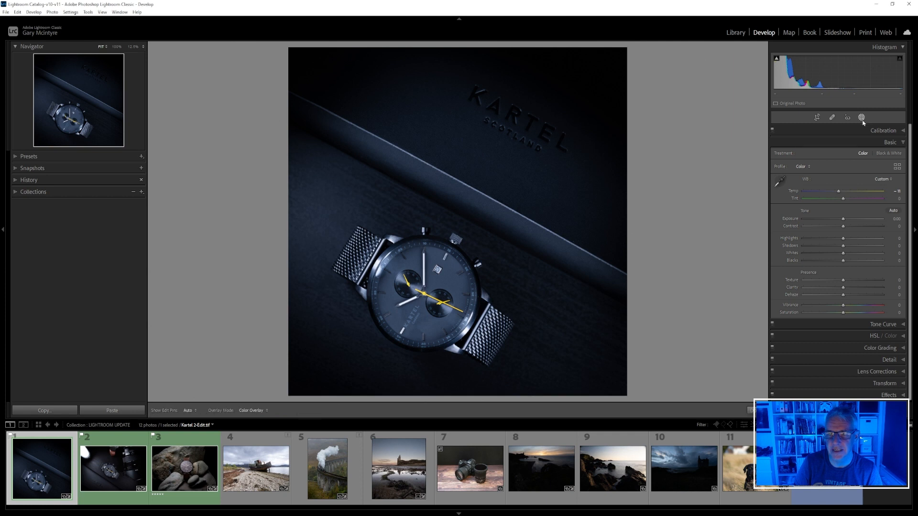
pyautogui.click(791, 140)
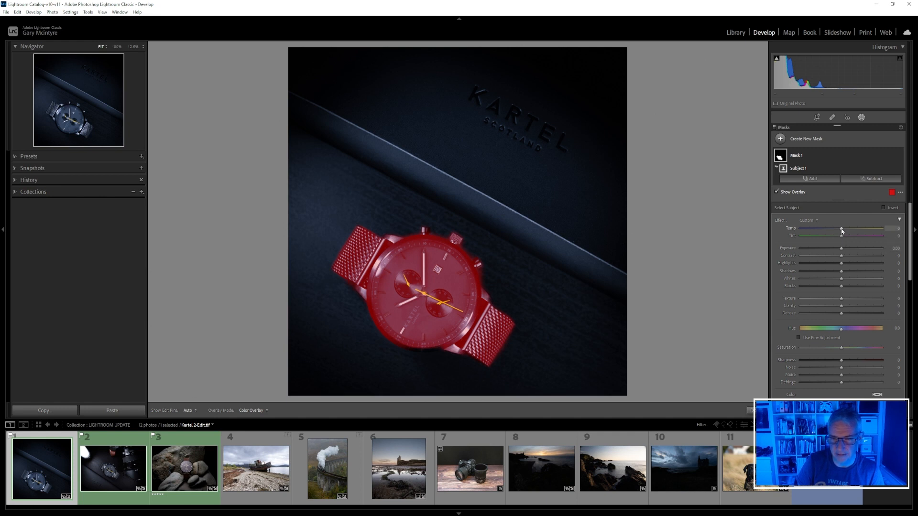
pyautogui.moveTo(842, 231); pyautogui.dragTo(843, 258)
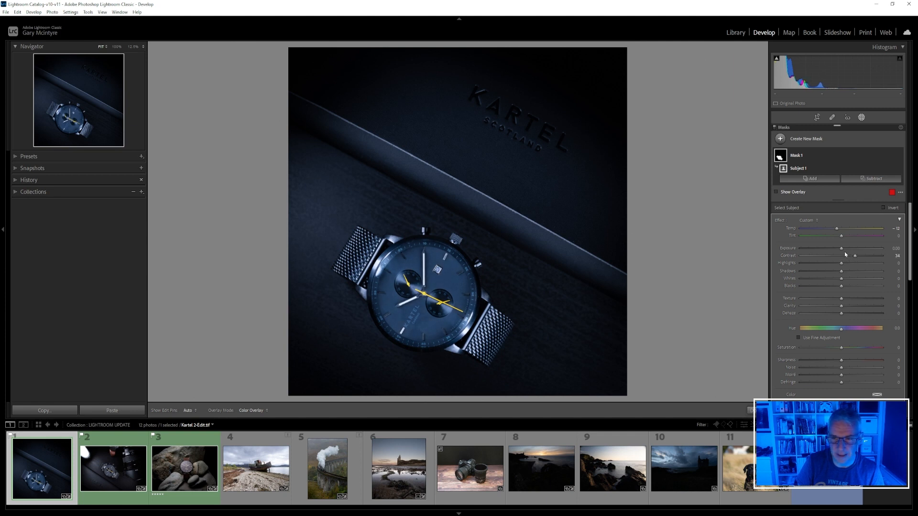
pyautogui.moveTo(842, 251); pyautogui.dragTo(844, 252)
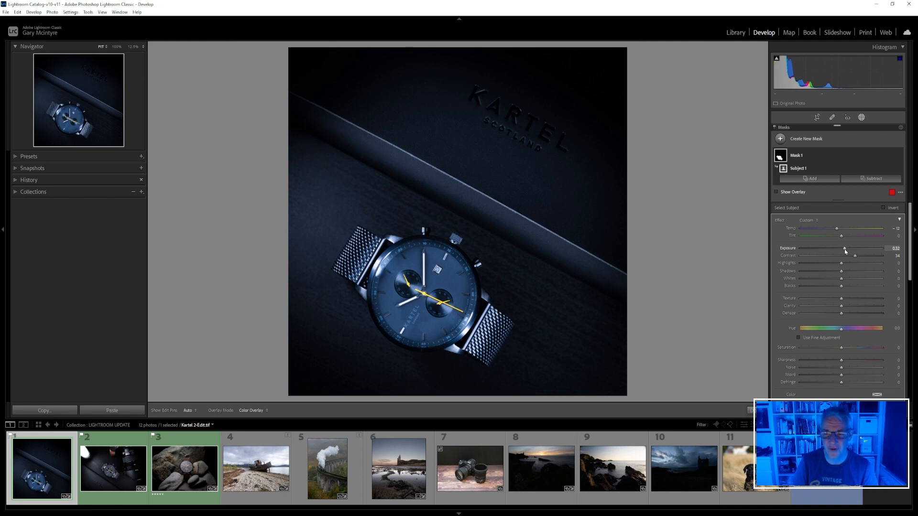
pyautogui.moveTo(838, 231)
pyautogui.mouseDown()
pyautogui.moveTo(884, 232)
pyautogui.moveTo(825, 230)
pyautogui.moveTo(908, 233)
pyautogui.moveTo(836, 231)
pyautogui.mouseUp()
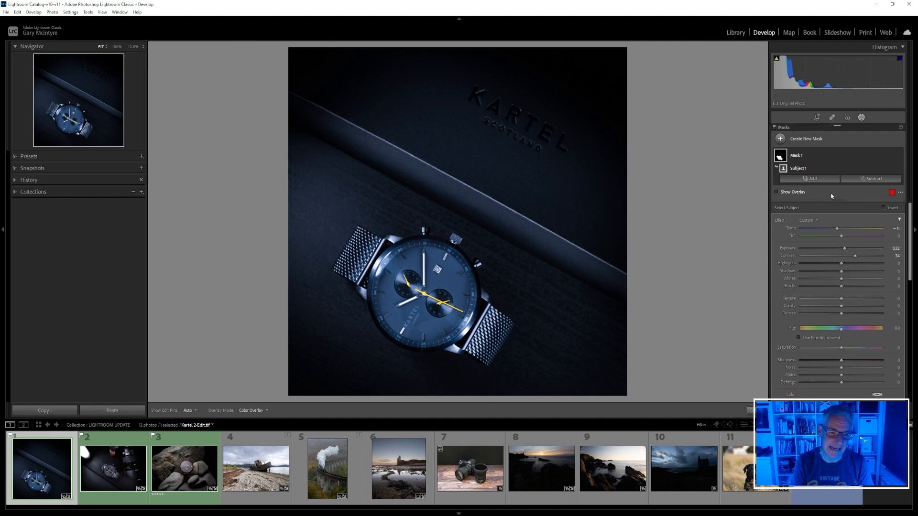
# Step: Create a second Select Subject mask on the watch photo and invert it to cover the background
pyautogui.click(779, 139)
pyautogui.click(819, 153)
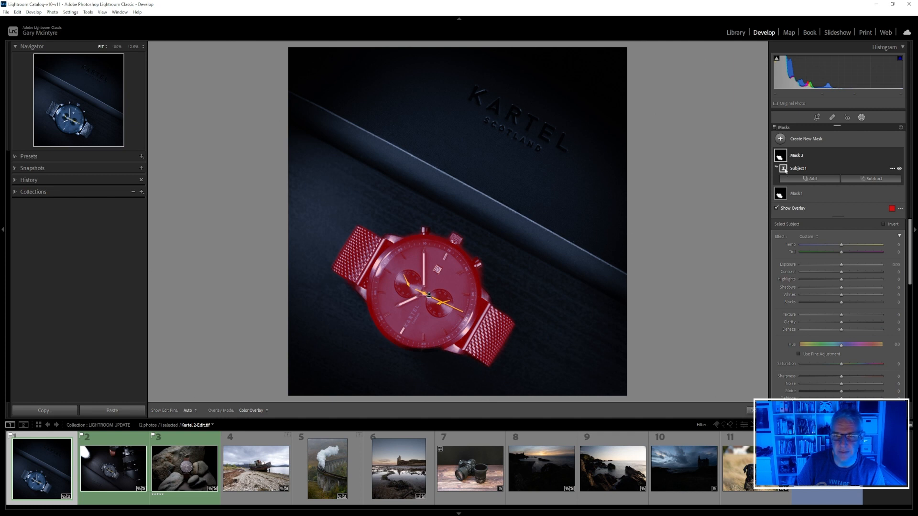
pyautogui.rightClick(785, 170)
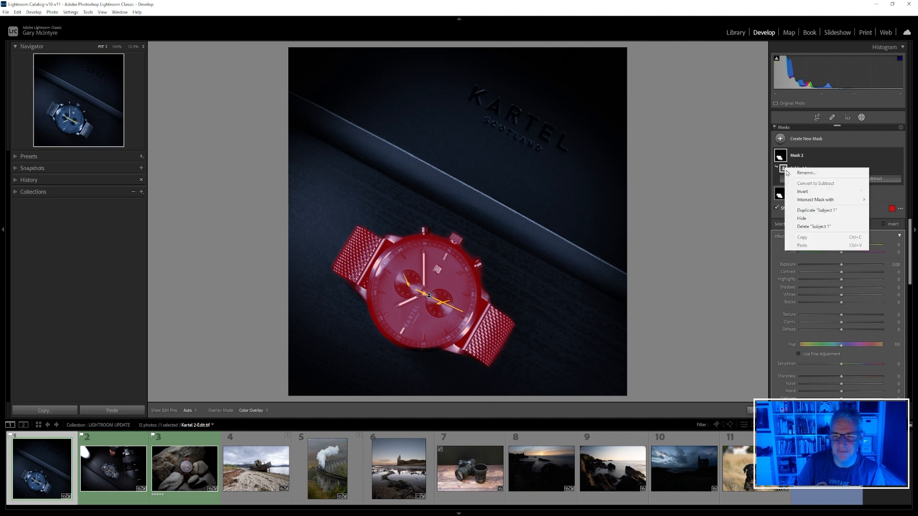
pyautogui.click(803, 192)
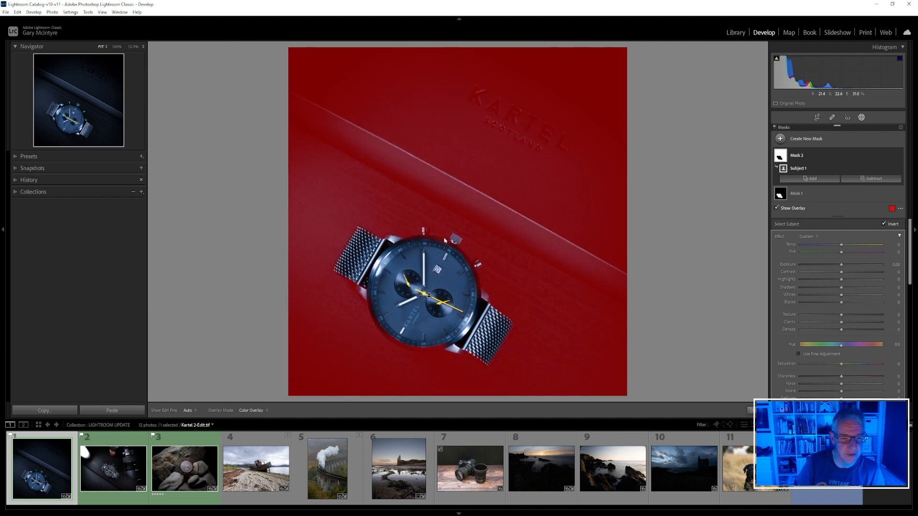
# Step: Subtract the watch's crown and case edge from Mask 2 with a size 2.0 Auto Mask brush
pyautogui.click(867, 182)
pyautogui.click(854, 219)
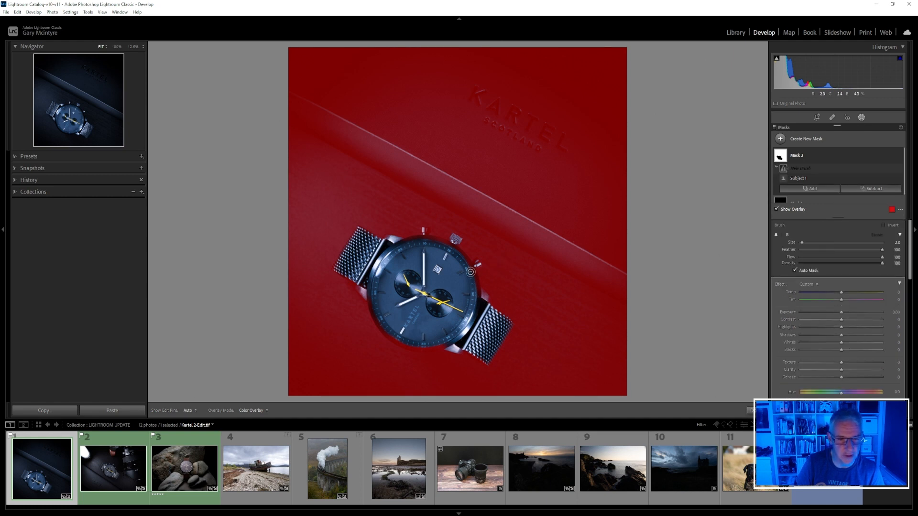
pyautogui.moveTo(470, 271)
pyautogui.mouseDown()
pyautogui.moveTo(461, 256)
pyautogui.moveTo(477, 298)
pyautogui.mouseUp()
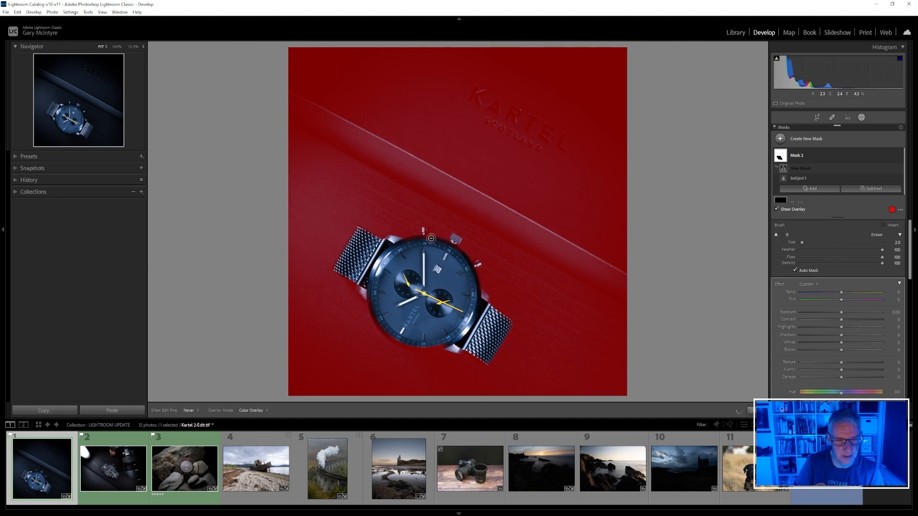
pyautogui.moveTo(446, 251); pyautogui.dragTo(453, 242)
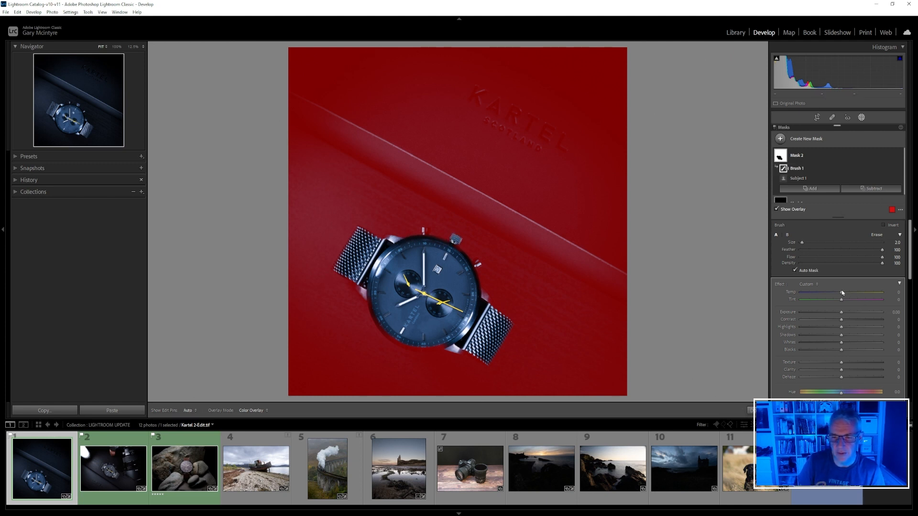
# Step: Adjust the watch background in Mask 2 with temperature -47, tint -21, exposure -0.14 and increased contrast
pyautogui.click(798, 178)
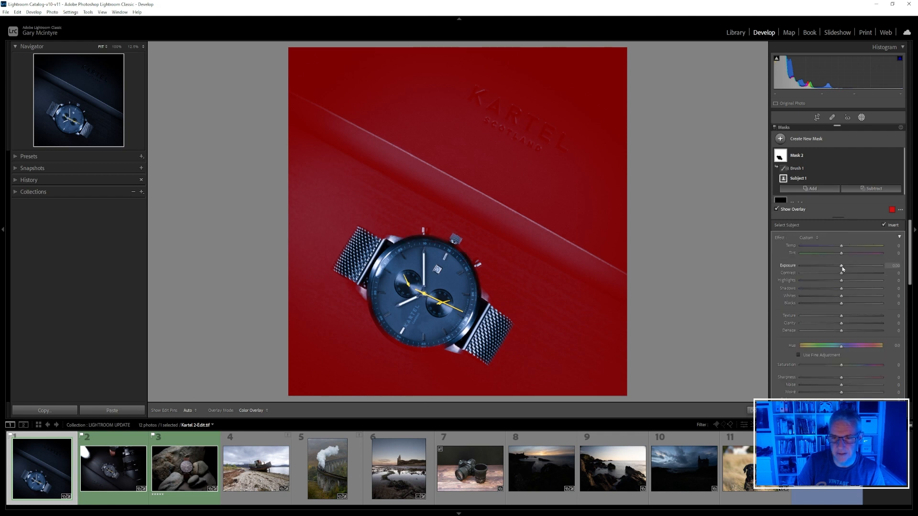
pyautogui.moveTo(842, 265)
pyautogui.mouseDown()
pyautogui.moveTo(831, 266)
pyautogui.moveTo(841, 267)
pyautogui.moveTo(837, 247)
pyautogui.moveTo(823, 247)
pyautogui.moveTo(852, 256)
pyautogui.moveTo(825, 257)
pyautogui.moveTo(834, 255)
pyautogui.mouseUp()
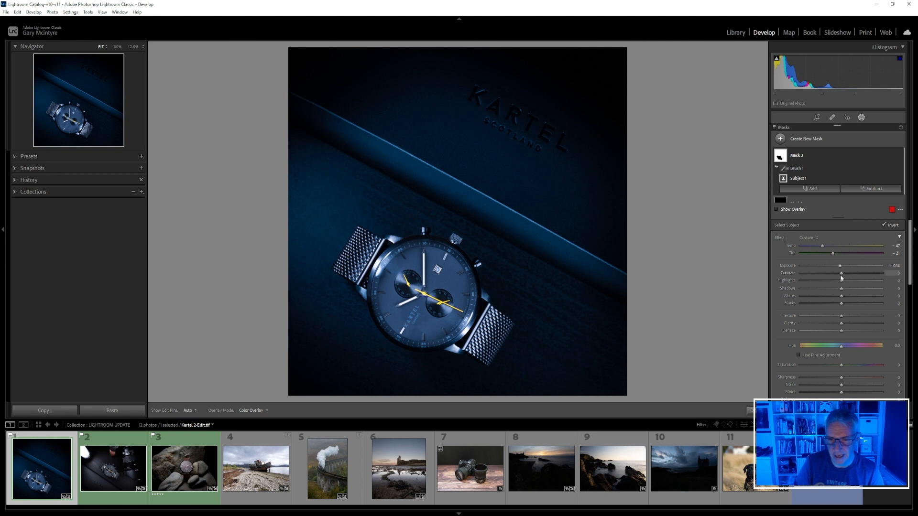
pyautogui.moveTo(843, 276); pyautogui.dragTo(866, 277)
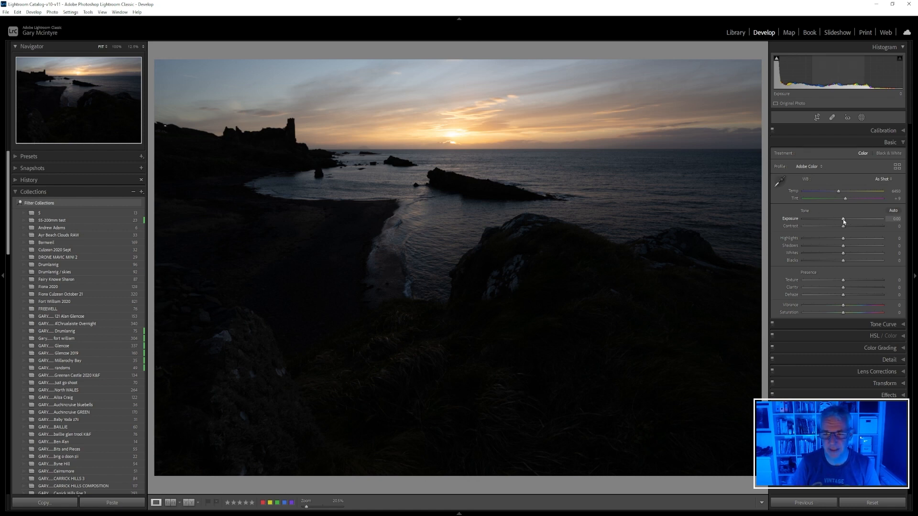
# Step: Try exposure +2.38 and shadows +57 on the whole coastal sunset photo, and reset both to zero
pyautogui.moveTo(844, 219); pyautogui.dragTo(865, 246)
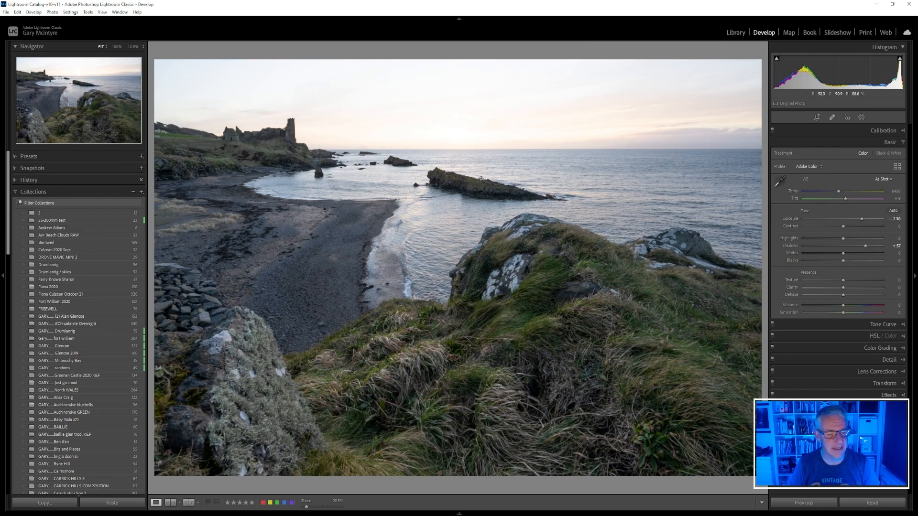
pyautogui.doubleClick(862, 219)
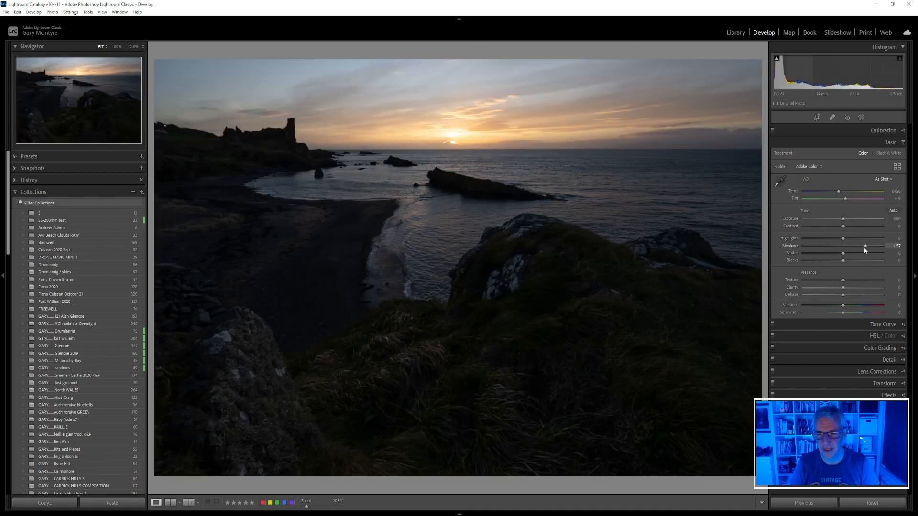
pyautogui.doubleClick(866, 247)
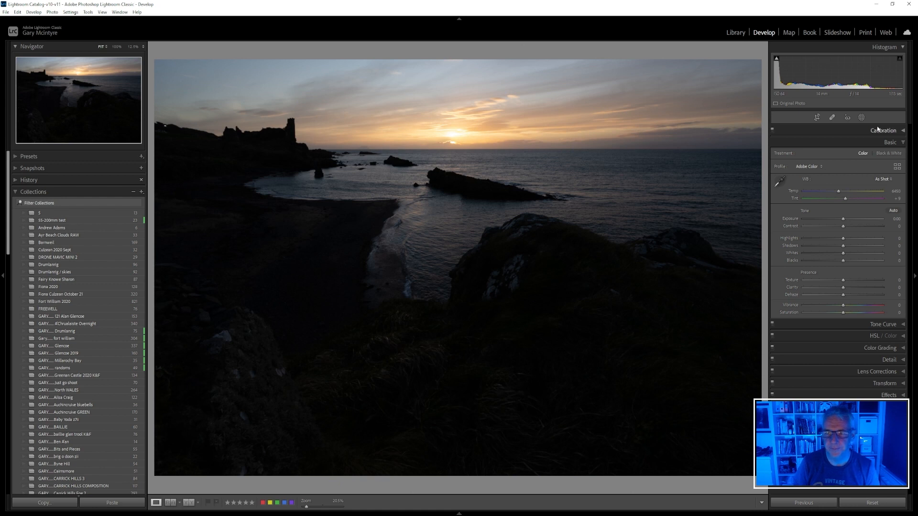
# Step: Create a Select Sky mask on the coastal sunset photo with temperature -15, tint 8 and exposure -0.50
pyautogui.click(861, 118)
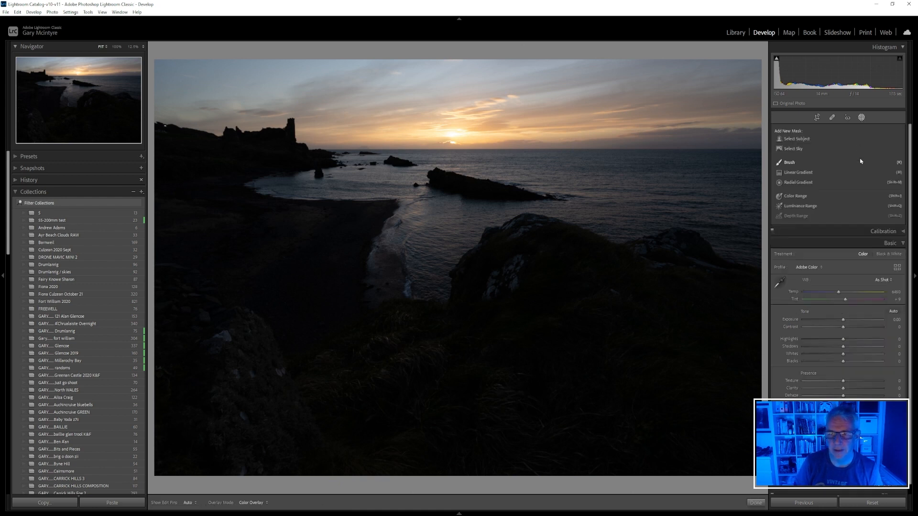
pyautogui.click(791, 149)
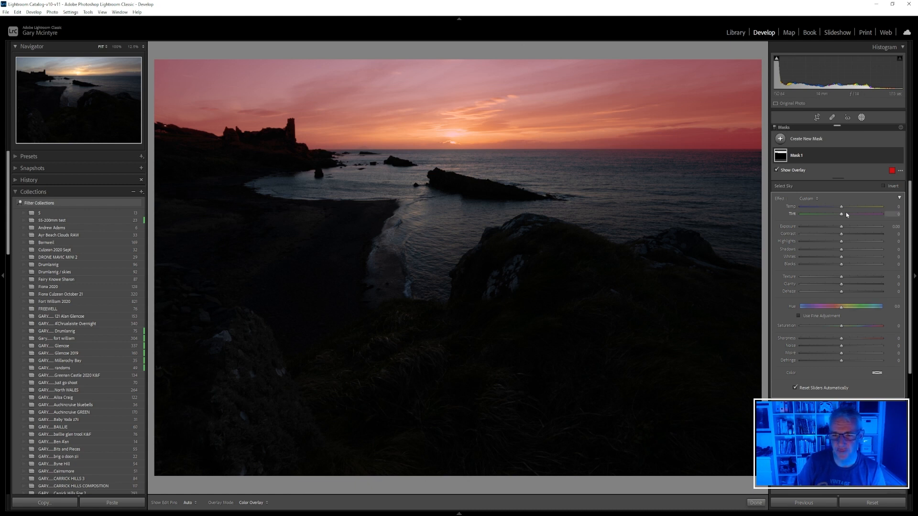
pyautogui.press('o')
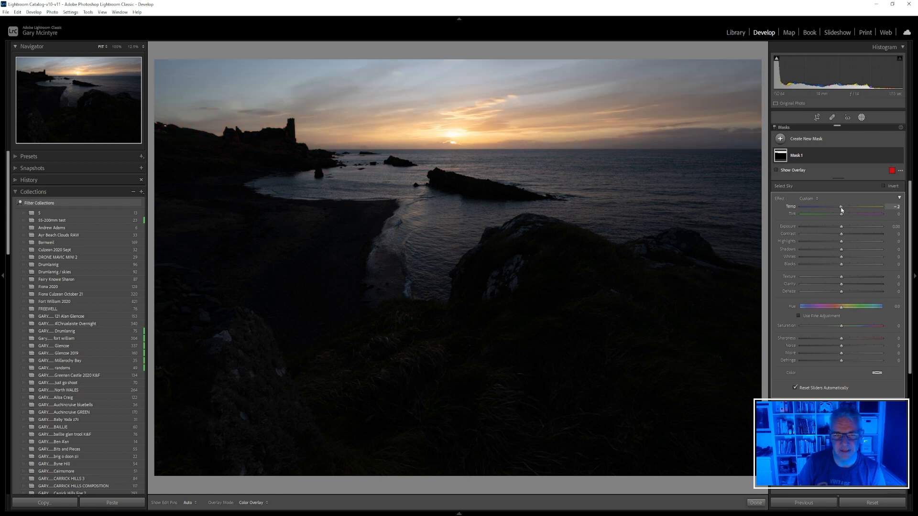
pyautogui.moveTo(842, 209); pyautogui.dragTo(836, 226)
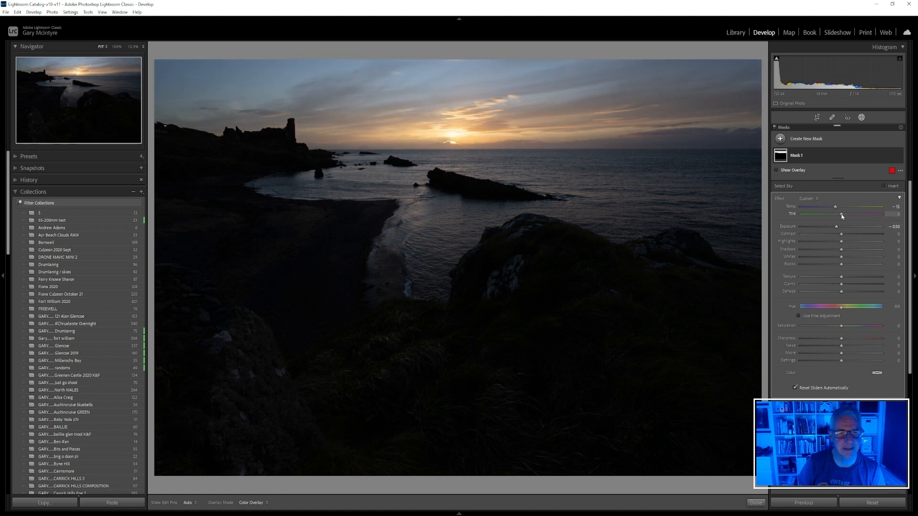
pyautogui.moveTo(841, 216); pyautogui.dragTo(843, 215)
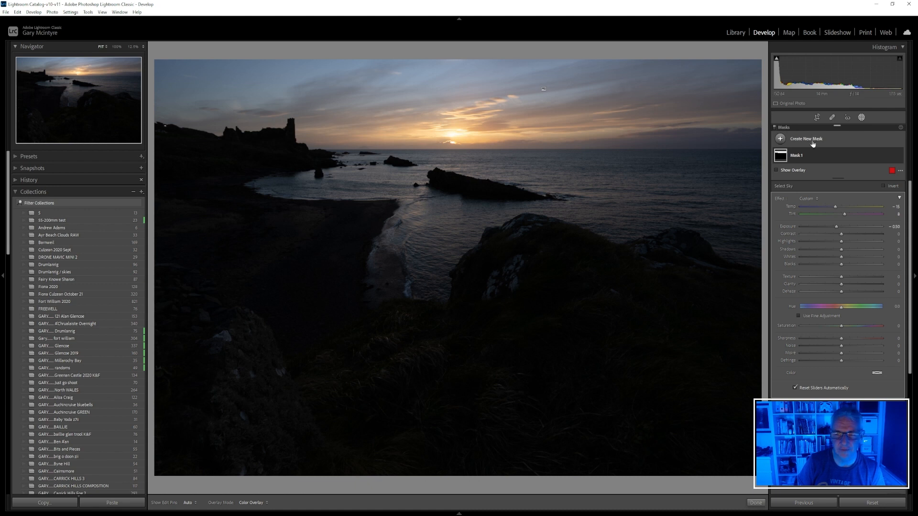
# Step: Compare the sunset sky before and after by toggling the visibility of Mask 1
pyautogui.click(899, 156)
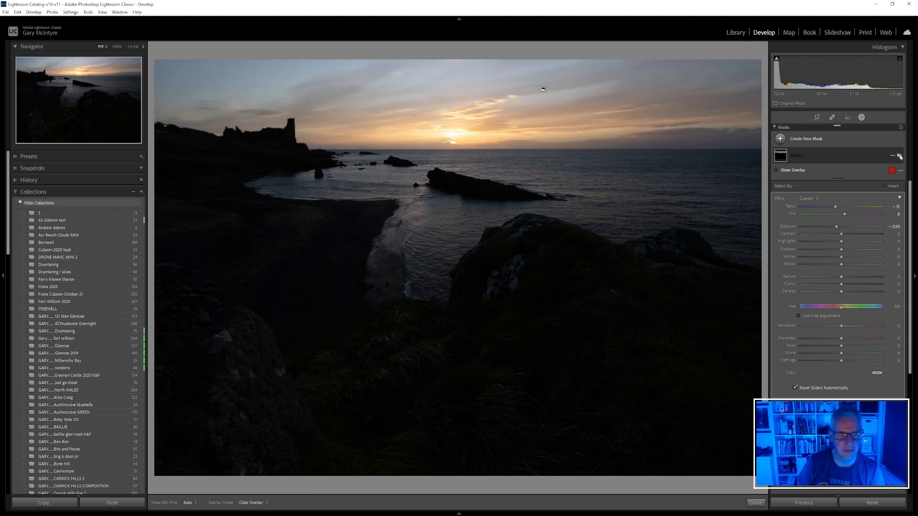
pyautogui.click(899, 156)
pyautogui.click(900, 156)
pyautogui.click(900, 157)
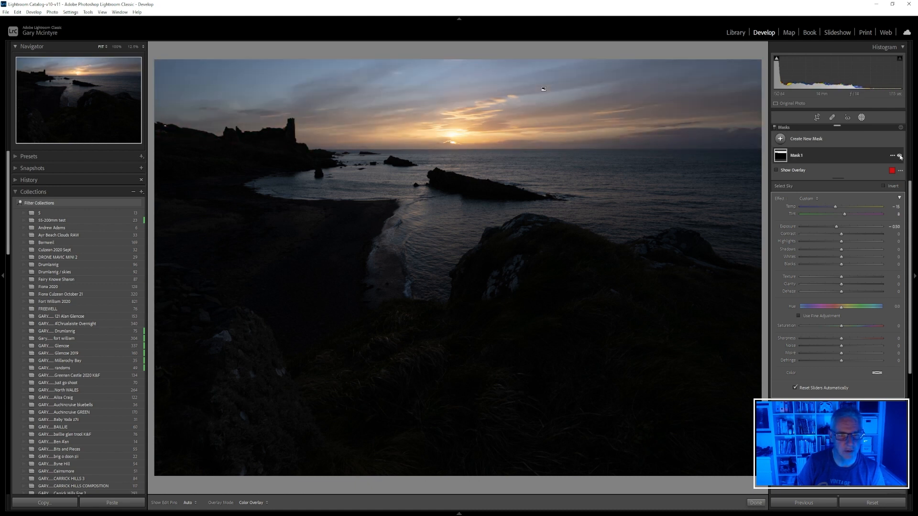
pyautogui.click(900, 157)
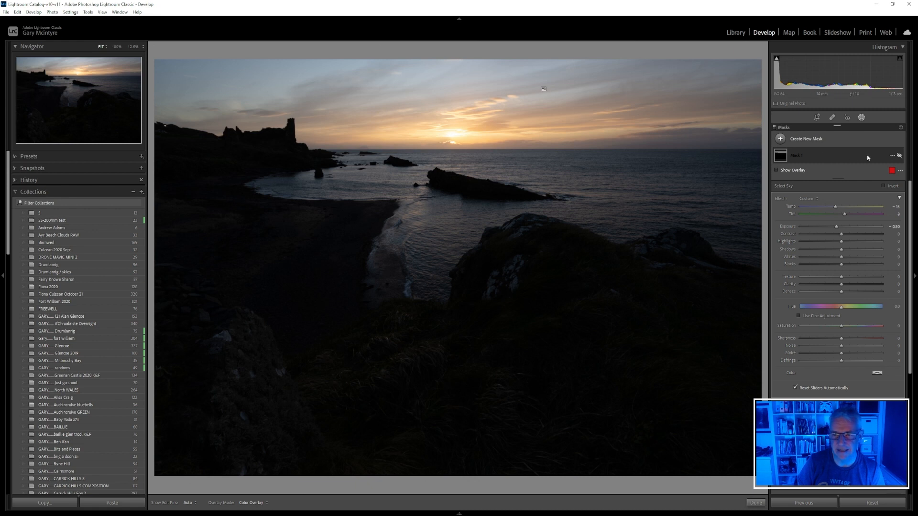
pyautogui.click(899, 157)
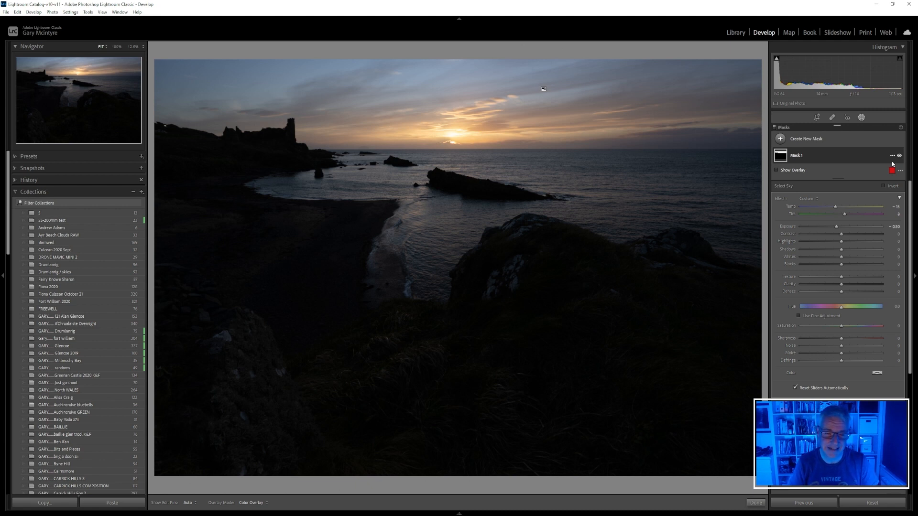
# Step: Intersect the sky mask with a wide radial gradient centred on the sun, uninverted so that the sun's glow is excluded
pyautogui.click(781, 160)
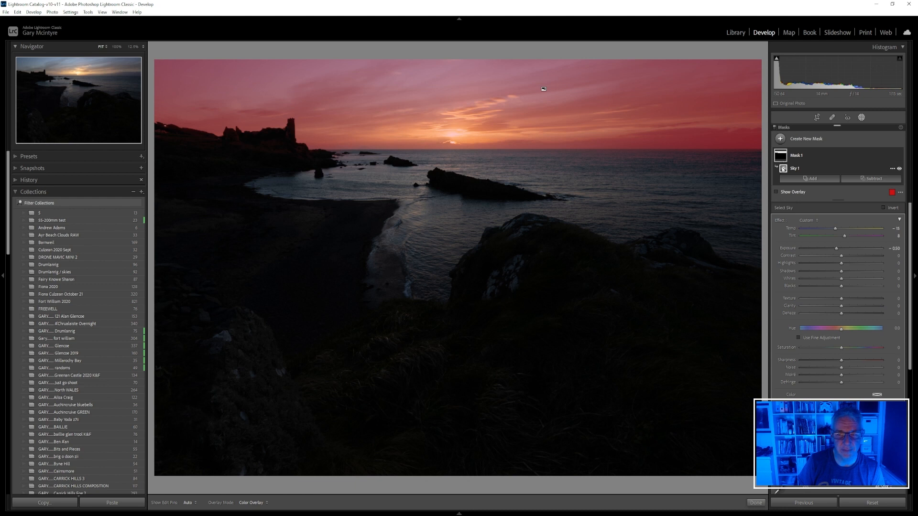
pyautogui.rightClick(784, 171)
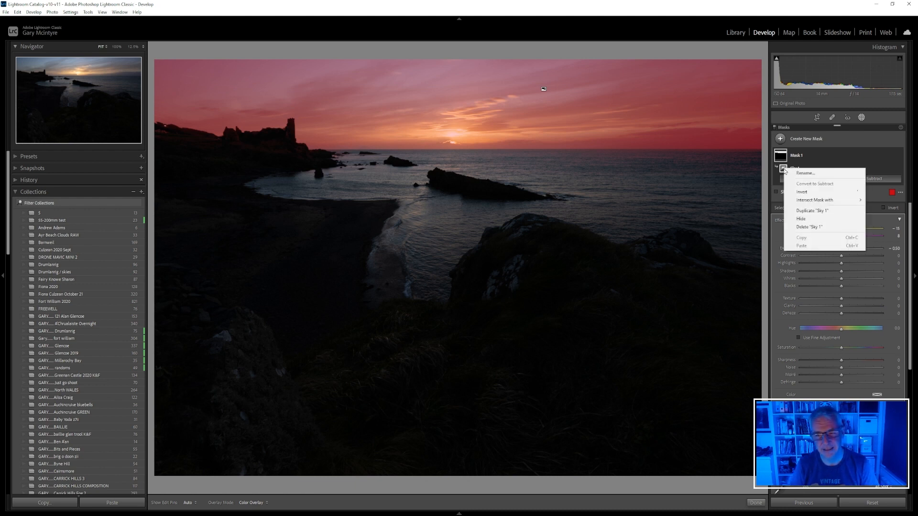
pyautogui.moveTo(808, 200)
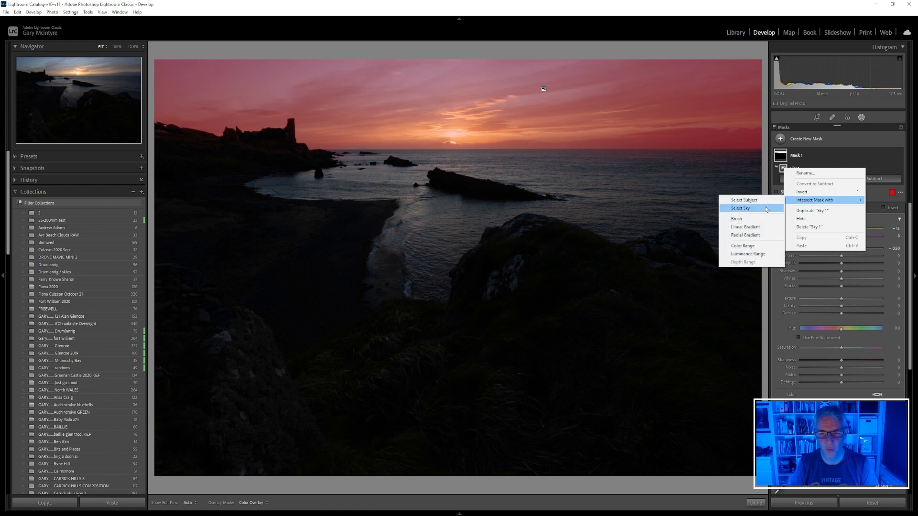
pyautogui.click(757, 235)
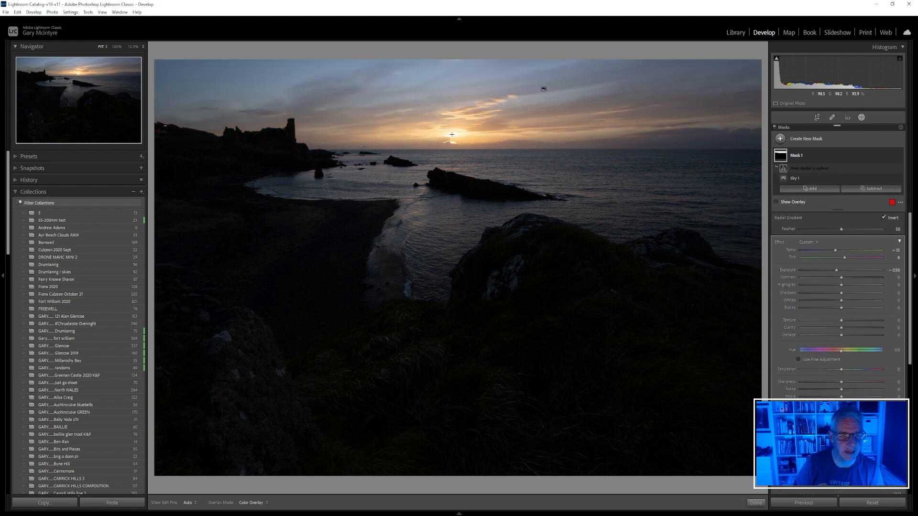
pyautogui.moveTo(450, 134); pyautogui.dragTo(597, 159)
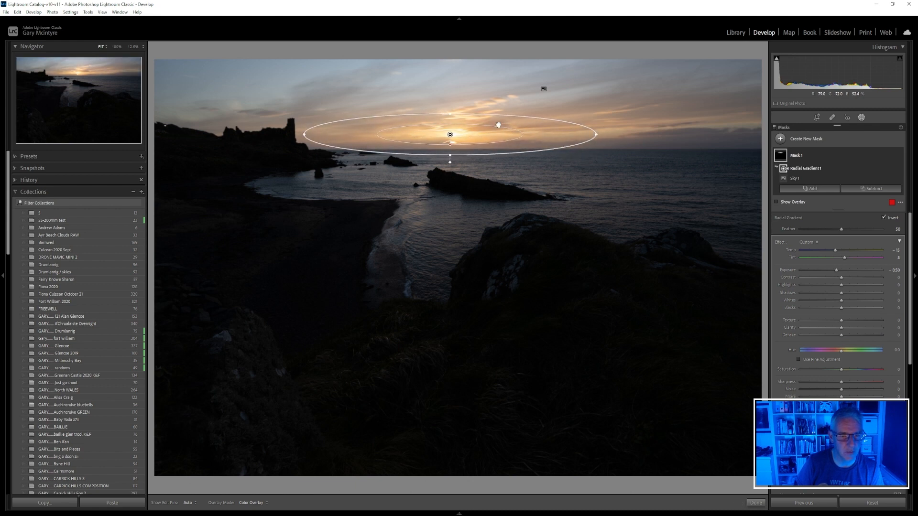
pyautogui.moveTo(450, 114)
pyautogui.mouseDown()
pyautogui.moveTo(449, 137)
pyautogui.moveTo(454, 130)
pyautogui.mouseUp()
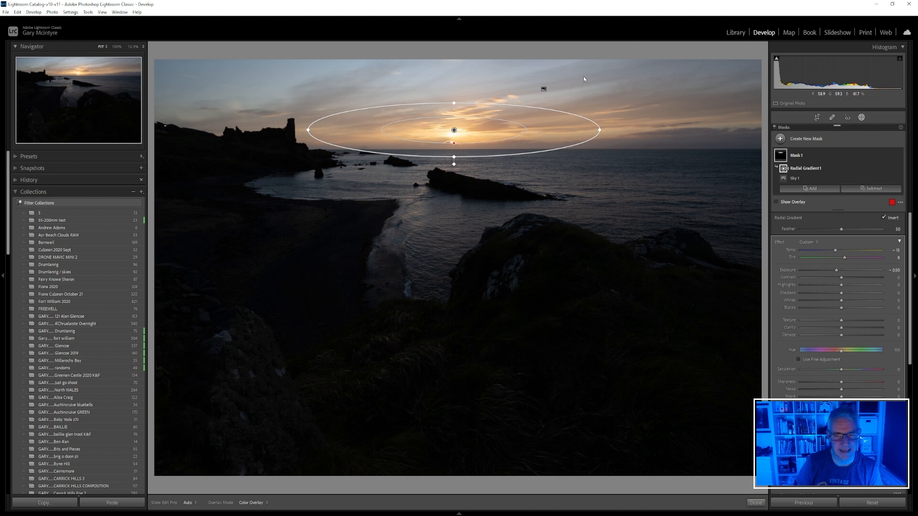
pyautogui.click(884, 218)
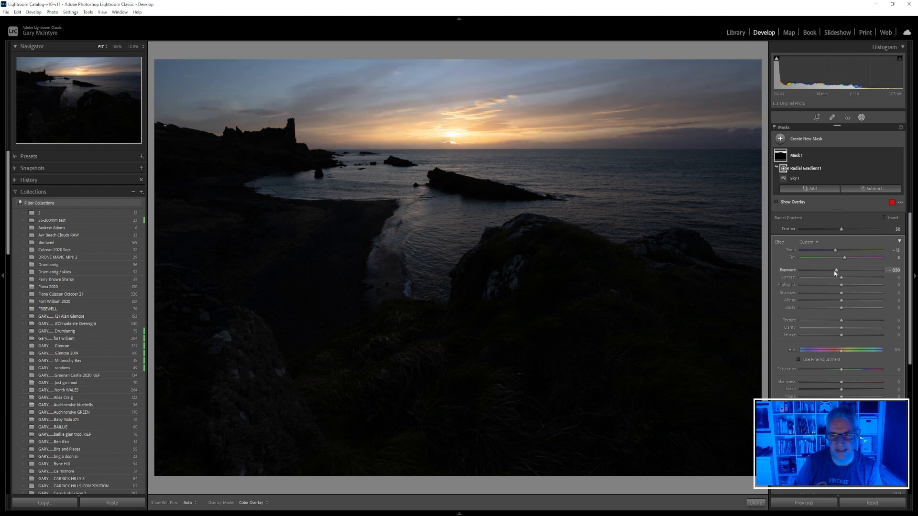
# Step: Set the intersected sky mask to exposure -0.78, temperature -27 and tint 44
pyautogui.moveTo(836, 271); pyautogui.dragTo(848, 259)
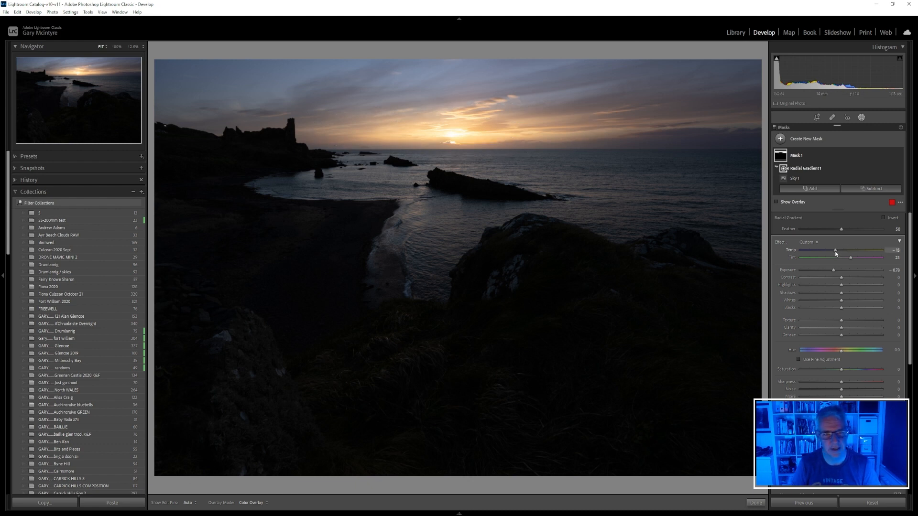
pyautogui.moveTo(836, 254)
pyautogui.mouseDown()
pyautogui.moveTo(851, 253)
pyautogui.moveTo(818, 248)
pyautogui.moveTo(836, 245)
pyautogui.mouseUp()
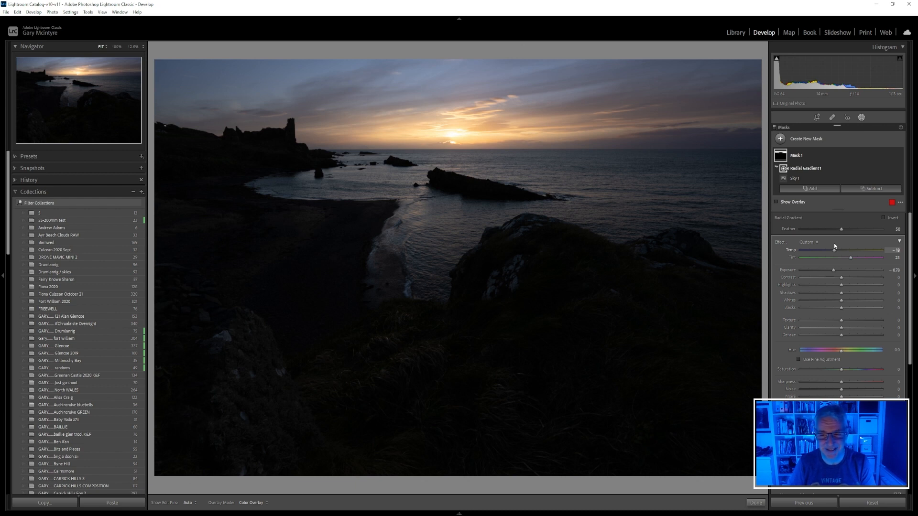
pyautogui.moveTo(834, 243); pyautogui.dragTo(860, 258)
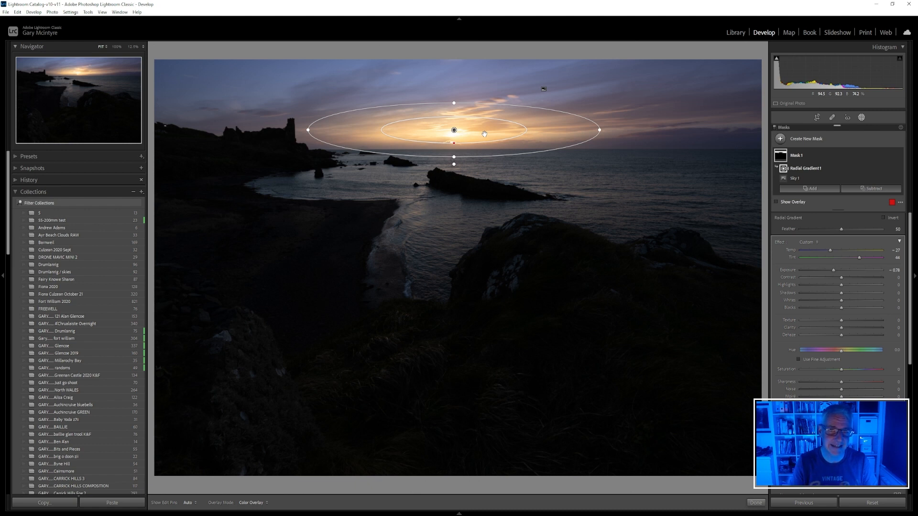
pyautogui.click(784, 181)
pyautogui.rightClick(784, 180)
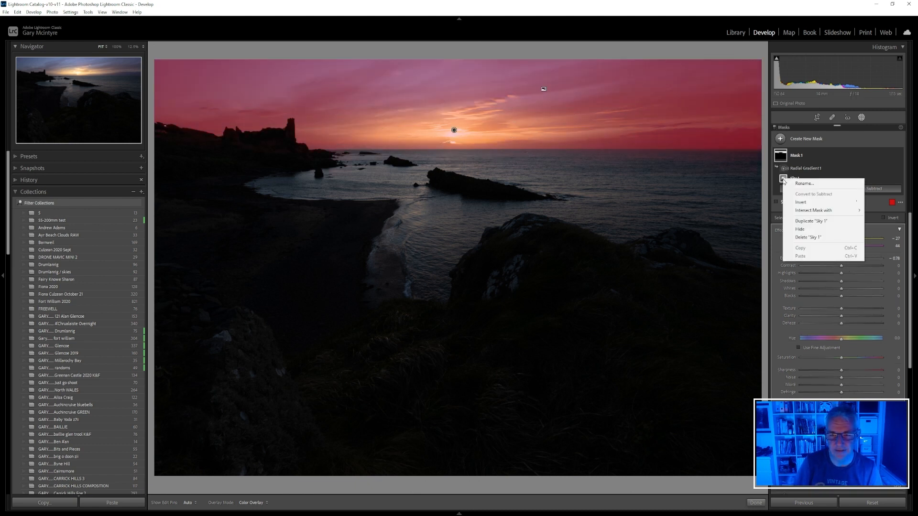
pyautogui.moveTo(801, 211)
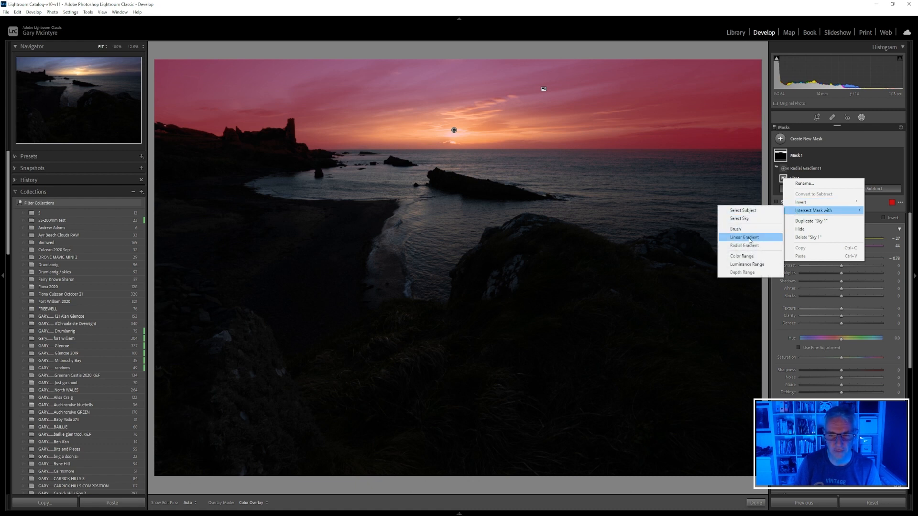
pyautogui.click(747, 265)
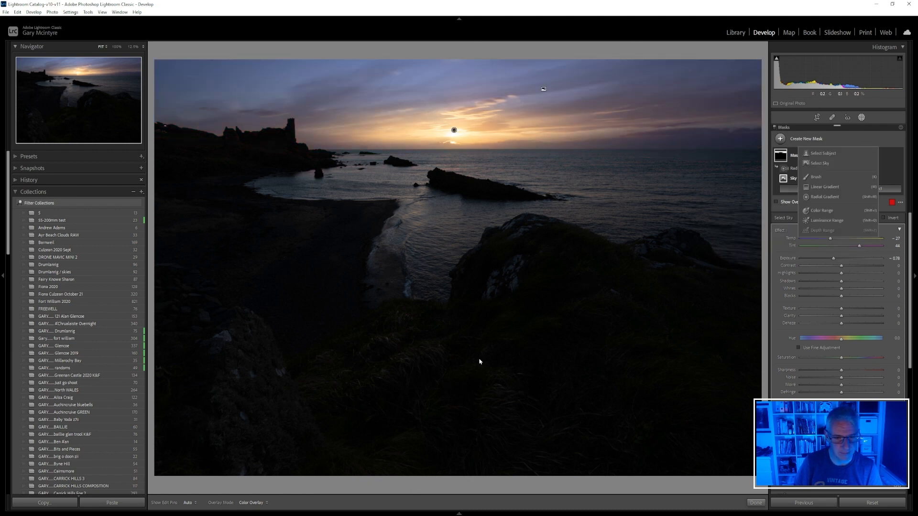
# Step: Rename Mask 1 on the sunset photo as Sky
pyautogui.doubleClick(795, 155)
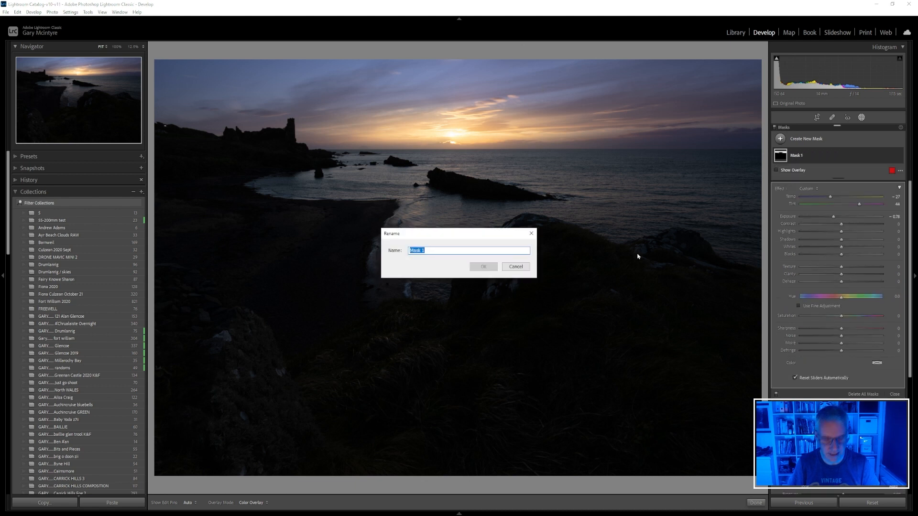
pyautogui.write('Sky')
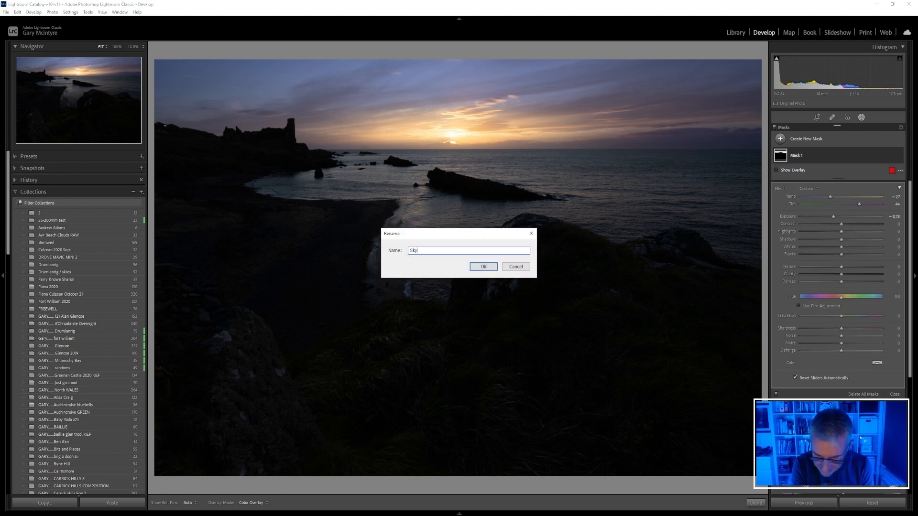
pyautogui.click(484, 266)
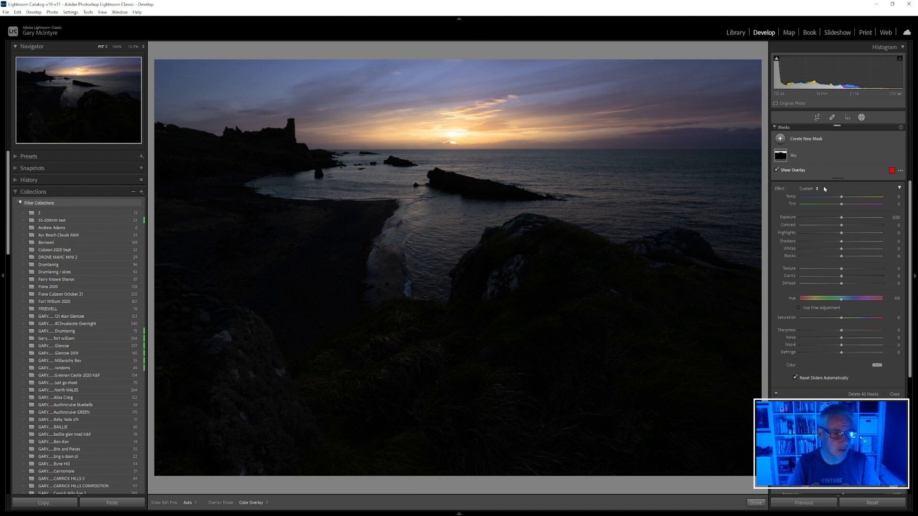
# Step: Create a second Select Sky mask on the sunset photo and rename it as Foreground
pyautogui.click(781, 139)
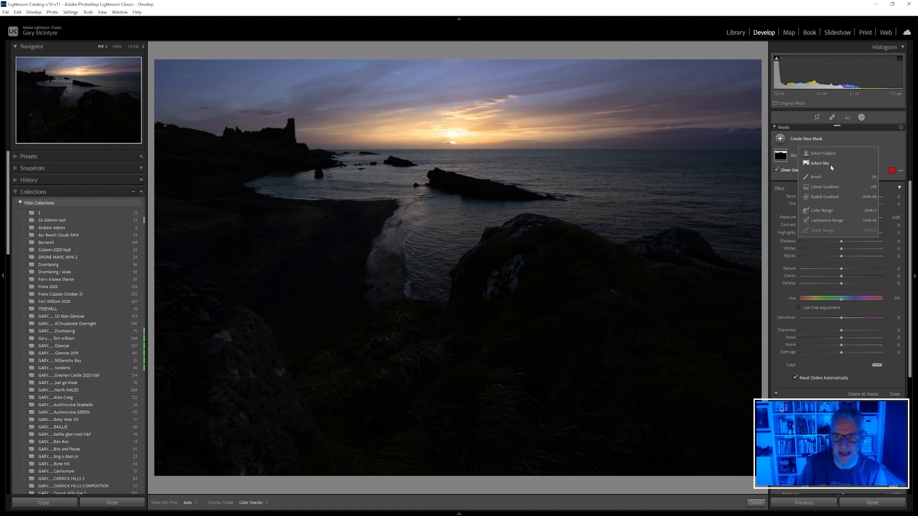
pyautogui.click(832, 167)
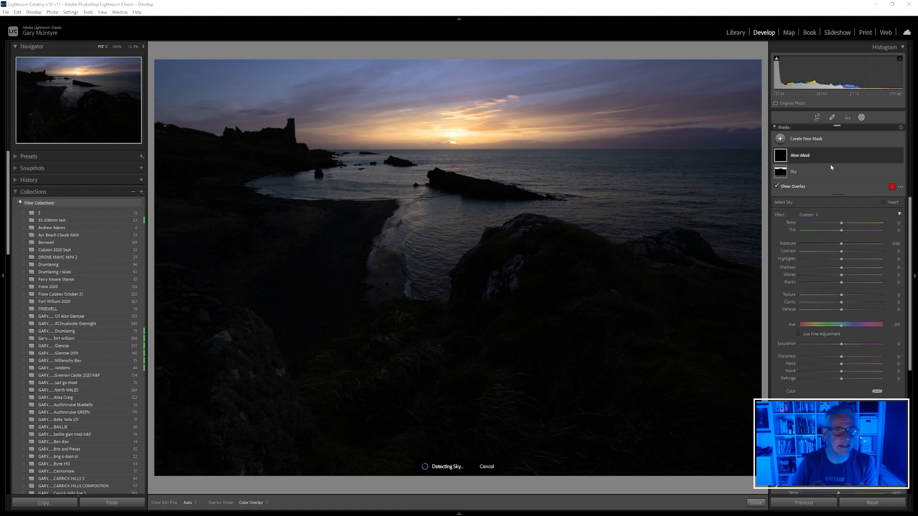
pyautogui.click(780, 156)
pyautogui.doubleClick(797, 156)
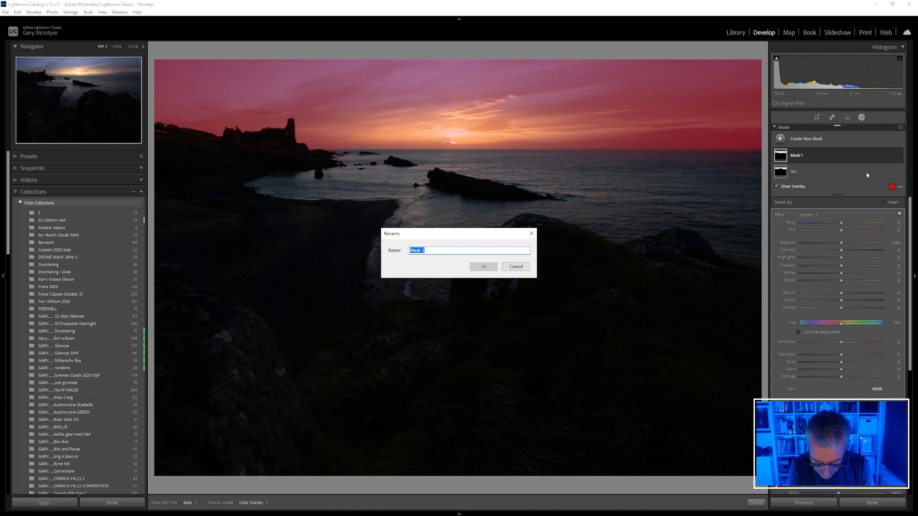
pyautogui.write('Foreground')
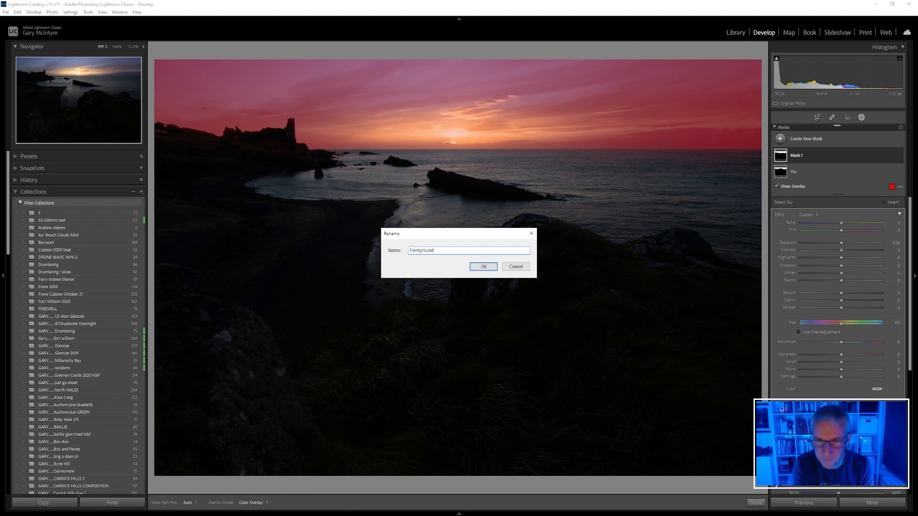
pyautogui.press('Return')
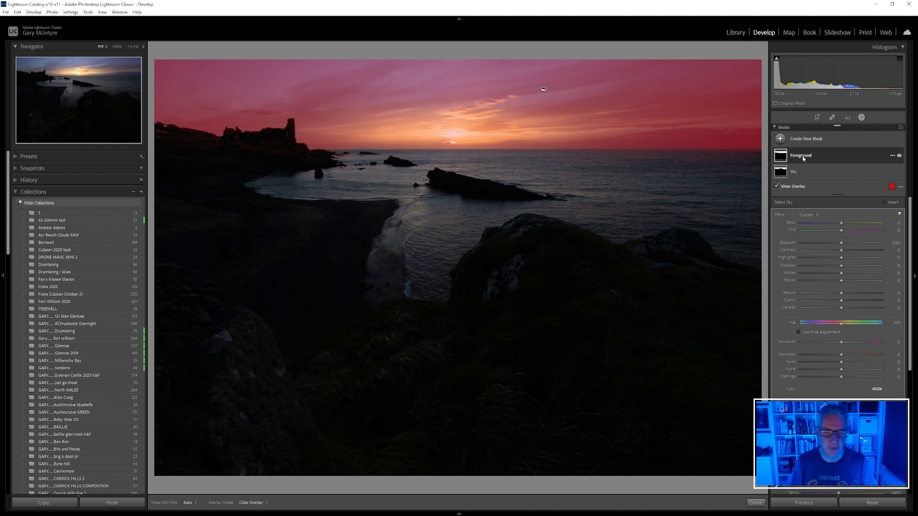
# Step: Invert the sky selection inside the Foreground mask so that it covers the land and sea
pyautogui.click(784, 161)
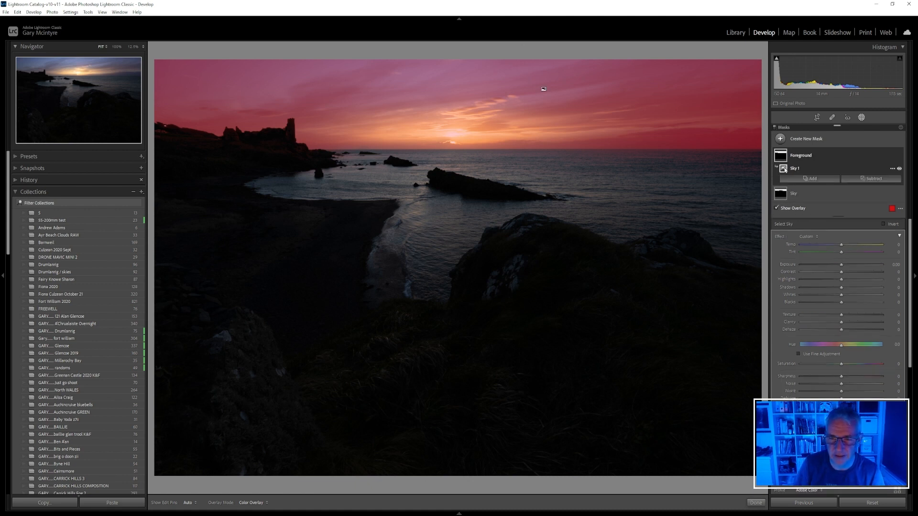
pyautogui.rightClick(784, 170)
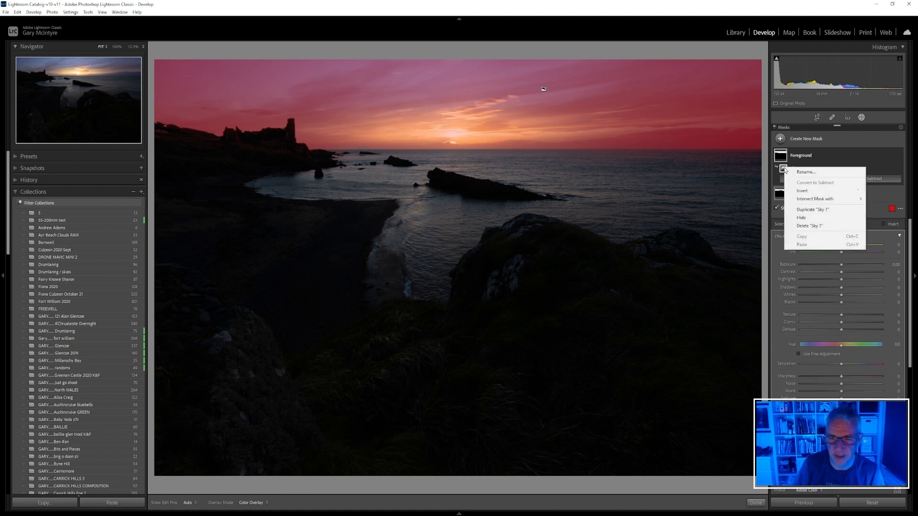
pyautogui.click(805, 192)
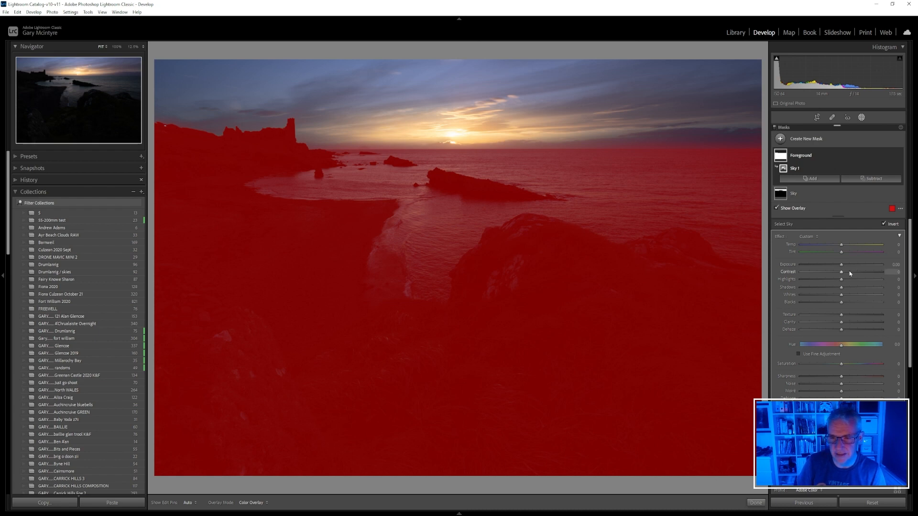
# Step: Without the mask overlay, set the Foreground mask to exposure 1.20, contrast 9, highlights 12, shadows 57, blacks -3 and temperature 6
pyautogui.press('o')
pyautogui.moveTo(841, 266); pyautogui.dragTo(853, 265)
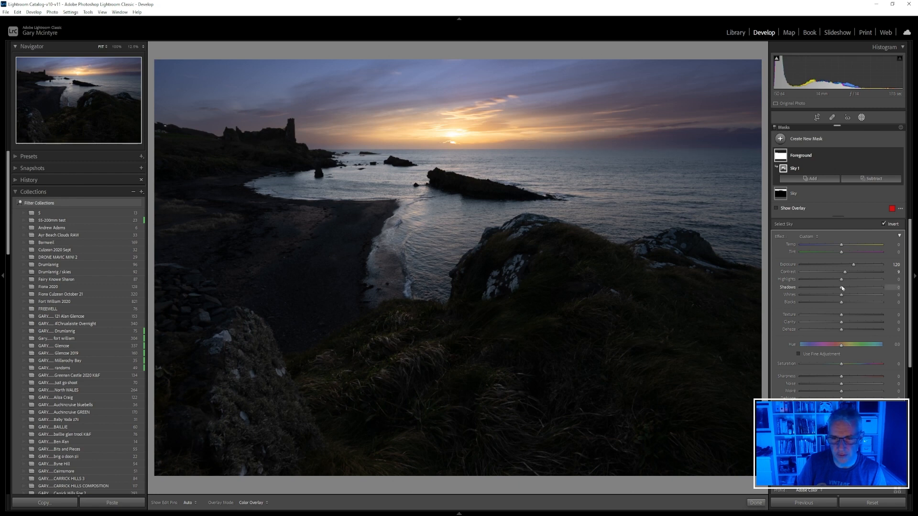
pyautogui.moveTo(843, 290)
pyautogui.mouseDown()
pyautogui.moveTo(865, 287)
pyautogui.moveTo(847, 280)
pyautogui.mouseUp()
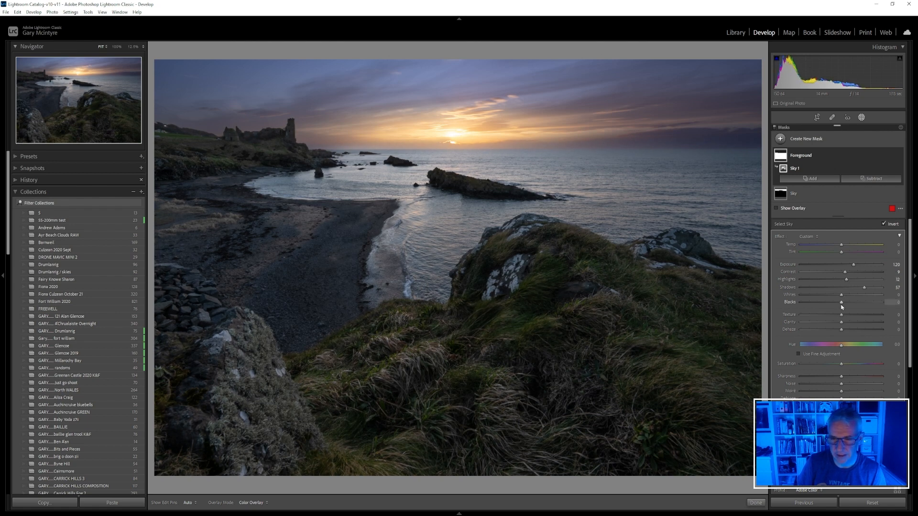
pyautogui.moveTo(843, 304); pyautogui.dragTo(841, 305)
pyautogui.moveTo(841, 247); pyautogui.dragTo(842, 248)
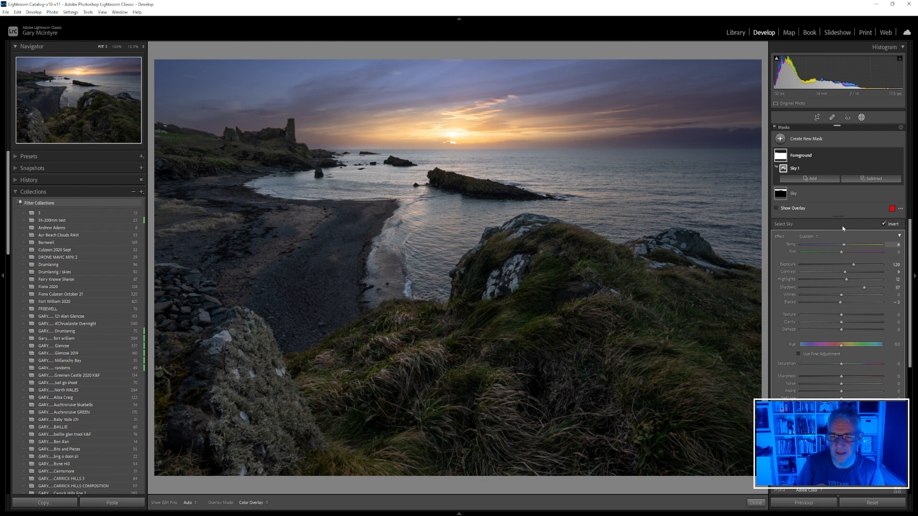
# Step: Refine the Sky mask with exposure -0.88, temperature -11, tint 29 and dehaze 14
pyautogui.click(783, 194)
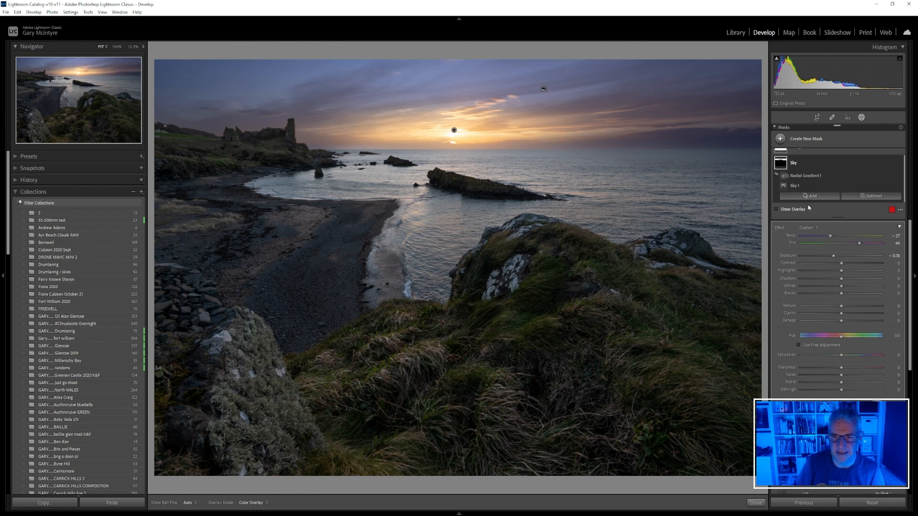
pyautogui.click(789, 187)
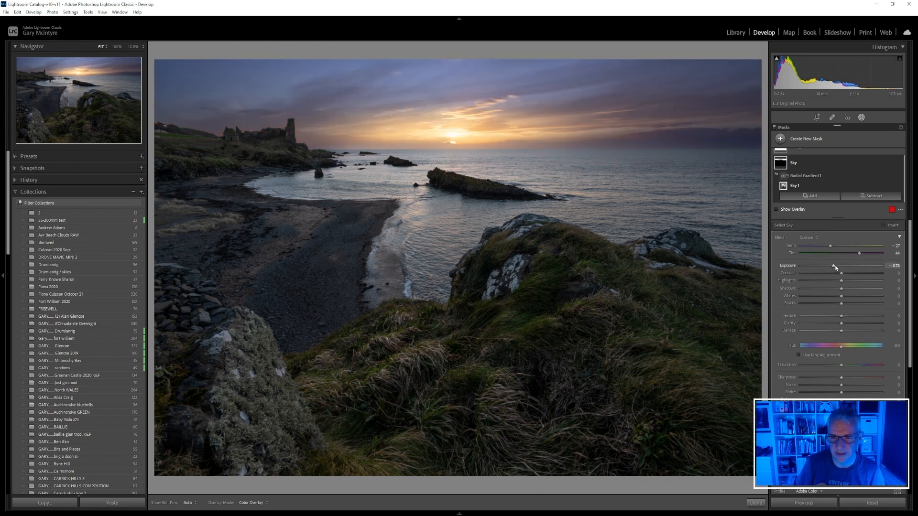
pyautogui.moveTo(834, 266); pyautogui.dragTo(832, 266)
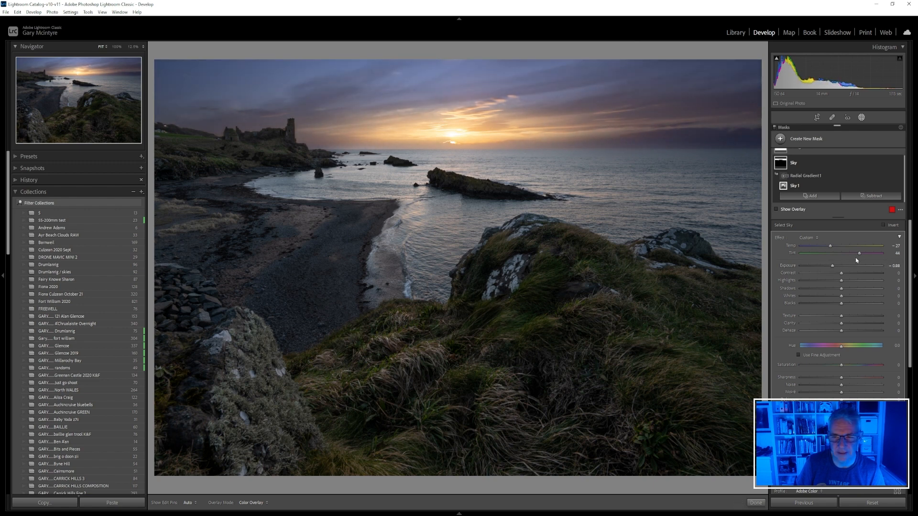
pyautogui.moveTo(858, 253); pyautogui.dragTo(857, 254)
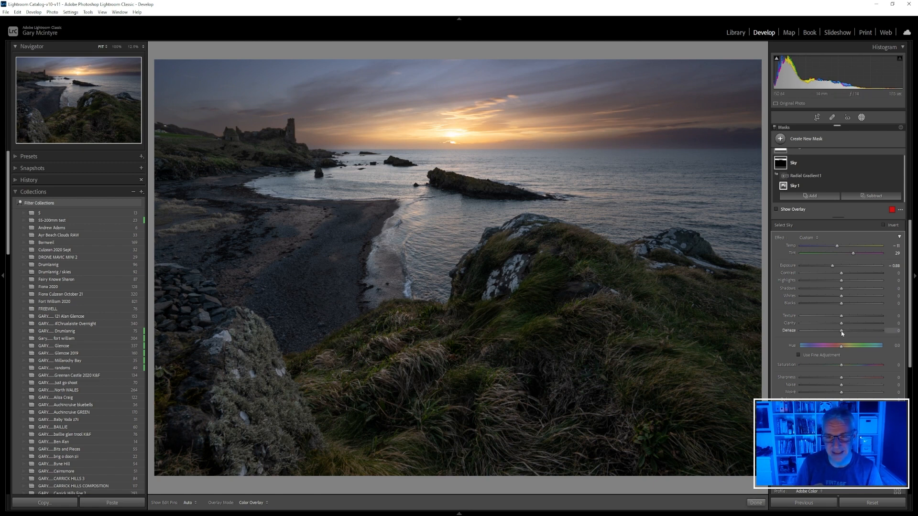
pyautogui.moveTo(841, 334); pyautogui.dragTo(848, 334)
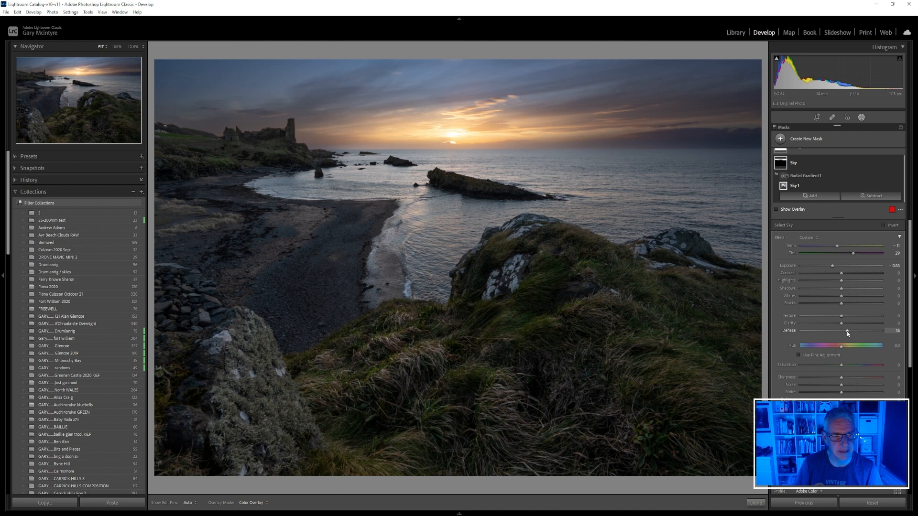
# Step: Close masking and compare the sunset photo side by side before and after, ending in the single-photo view
pyautogui.click(756, 503)
pyautogui.click(189, 503)
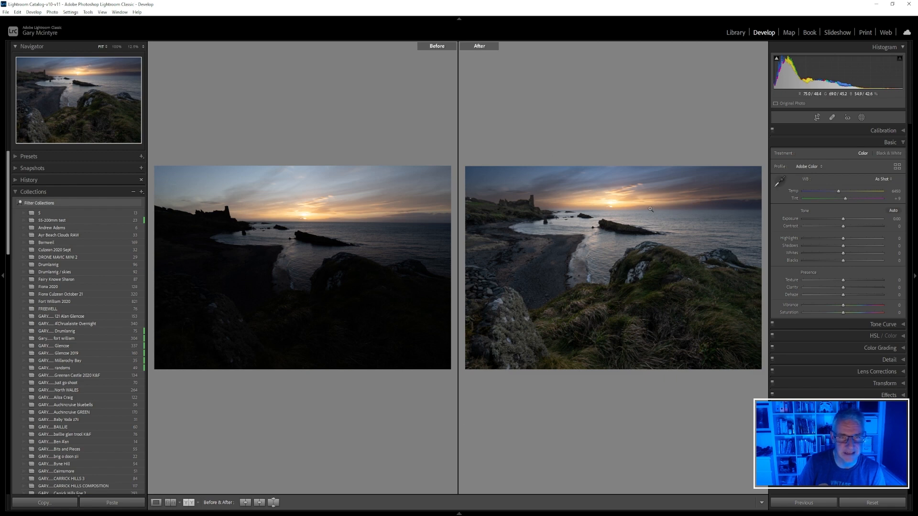
pyautogui.click(156, 502)
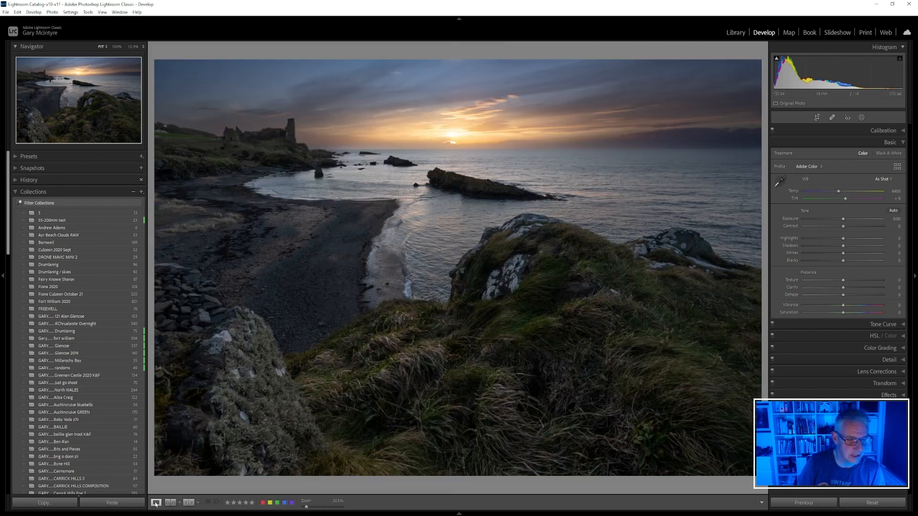
# Step: Flatten the radial gradient in the Sky mask, raising its lower edge to the horizon and lowering its upper edge slightly
pyautogui.click(862, 118)
pyautogui.click(785, 173)
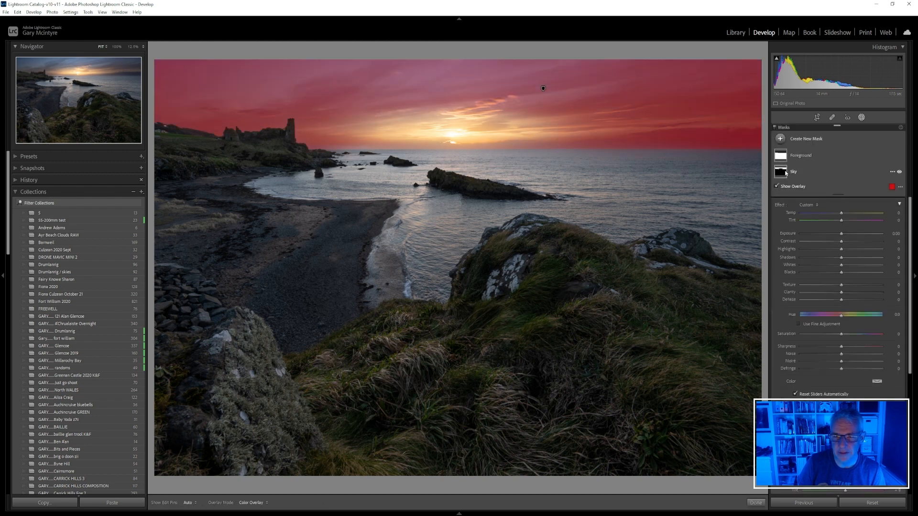
pyautogui.click(785, 173)
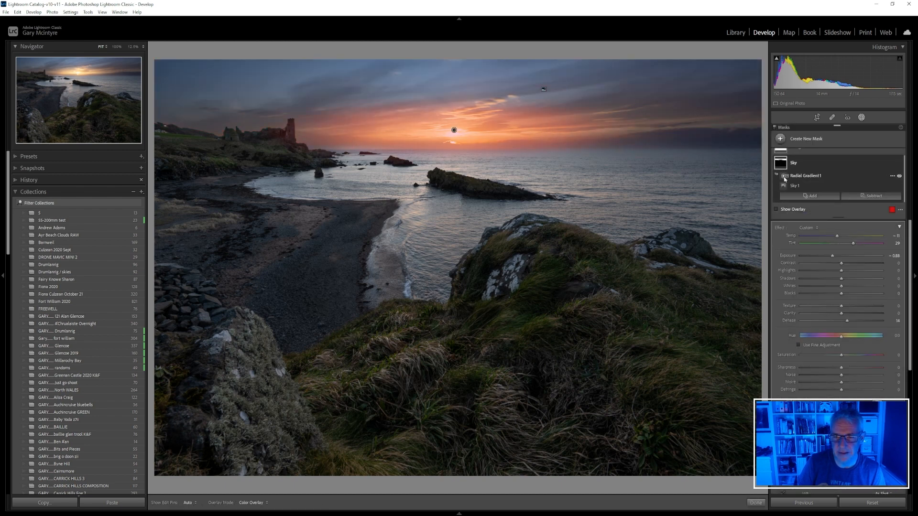
pyautogui.click(784, 177)
pyautogui.moveTo(455, 158); pyautogui.dragTo(455, 150)
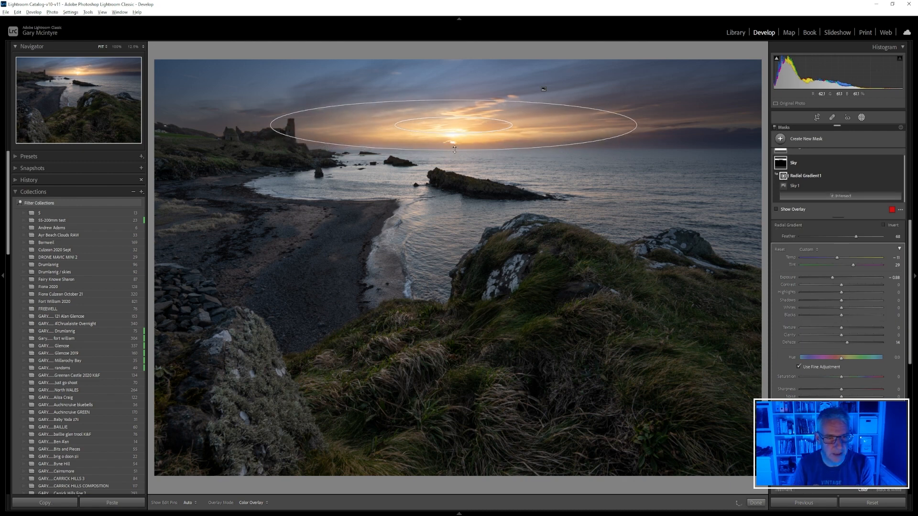
pyautogui.moveTo(454, 100); pyautogui.dragTo(453, 104)
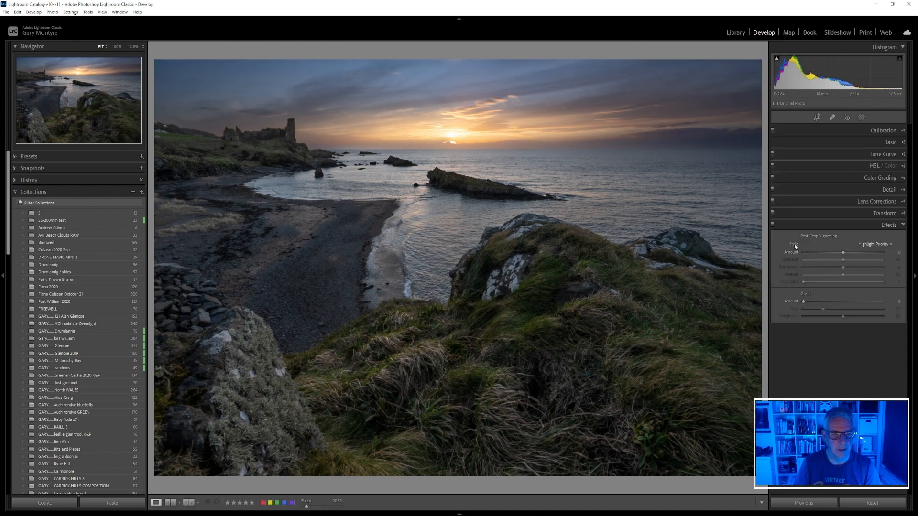
# Step: Add a radial gradient mask centred on the photo, extending well beyond the frame with feather 20
pyautogui.click(506, 419)
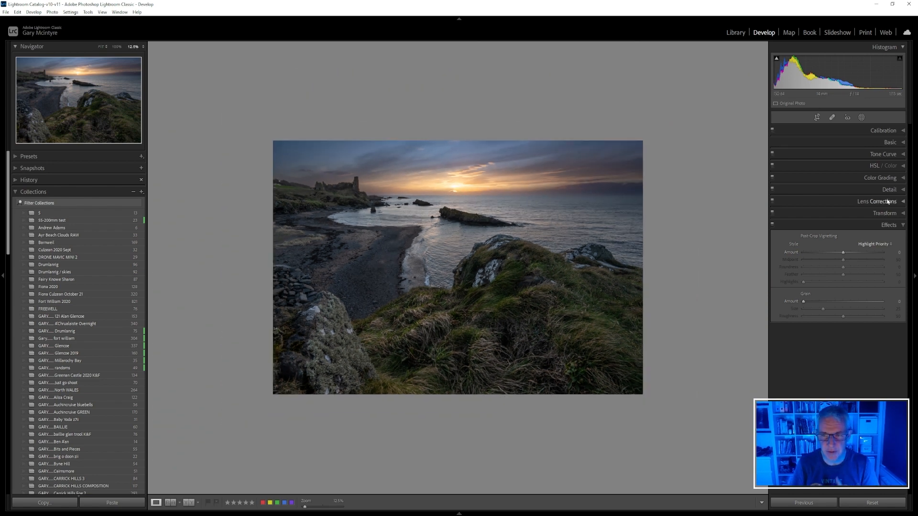
pyautogui.moveTo(844, 256)
pyautogui.mouseDown()
pyautogui.moveTo(832, 254)
pyautogui.moveTo(842, 254)
pyautogui.mouseUp()
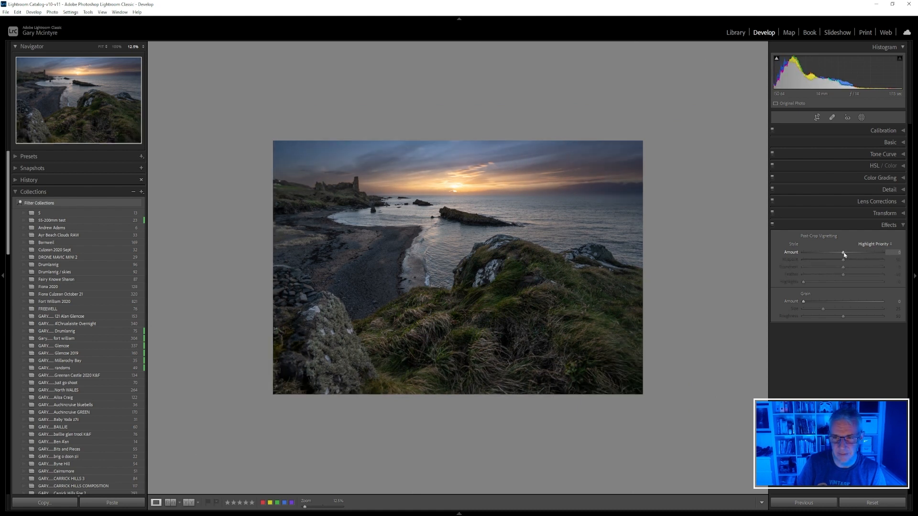
pyautogui.click(862, 118)
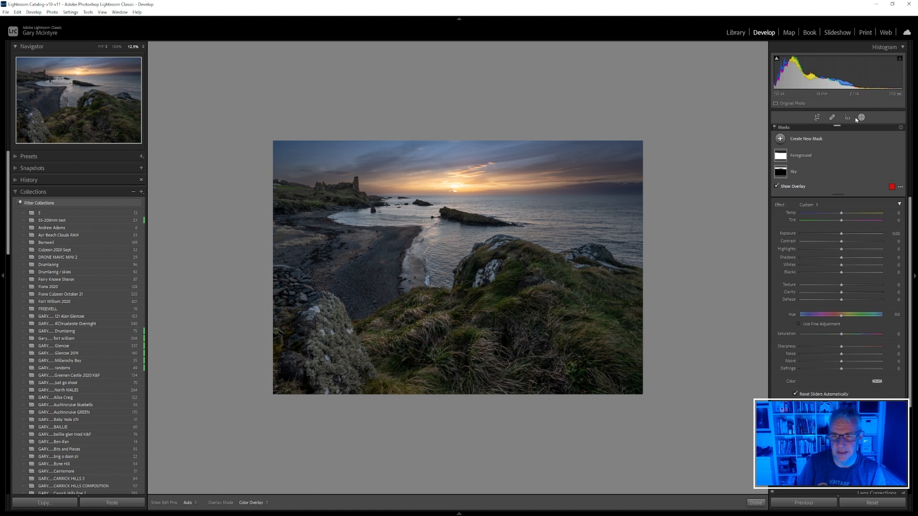
pyautogui.click(780, 139)
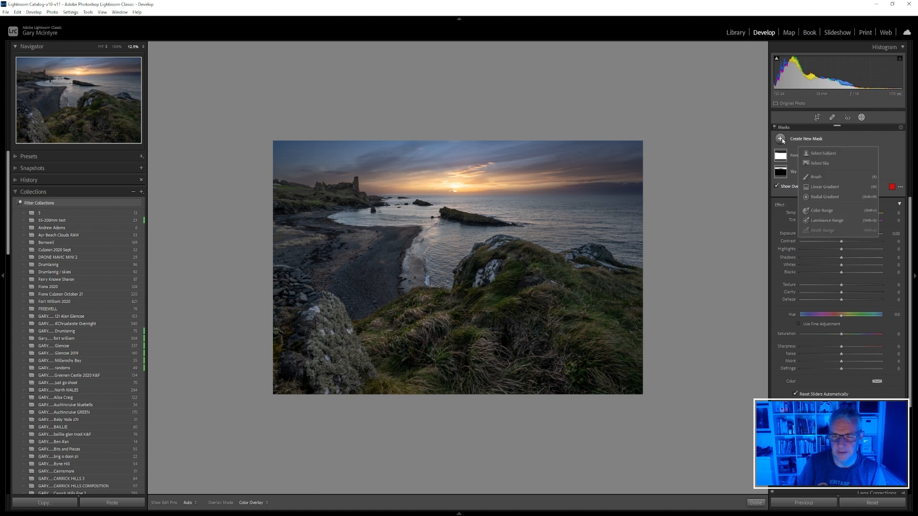
pyautogui.click(817, 197)
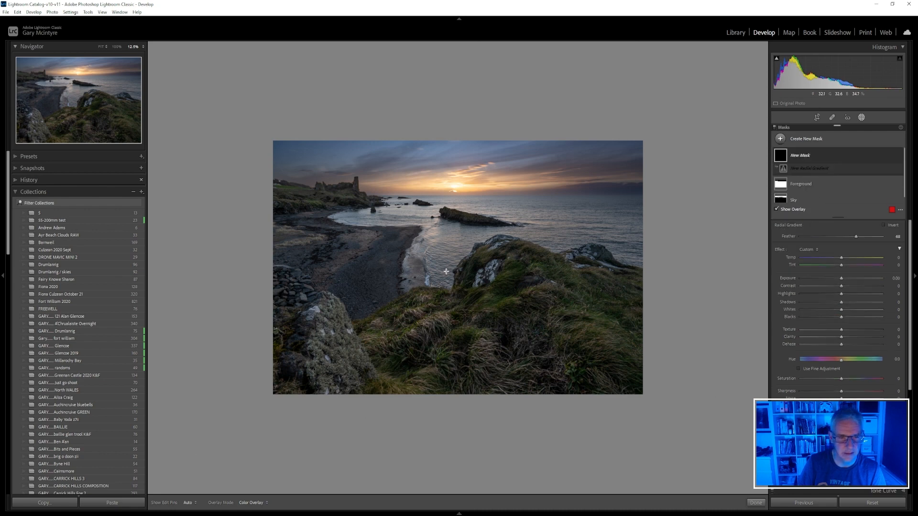
pyautogui.moveTo(446, 271); pyautogui.dragTo(834, 515)
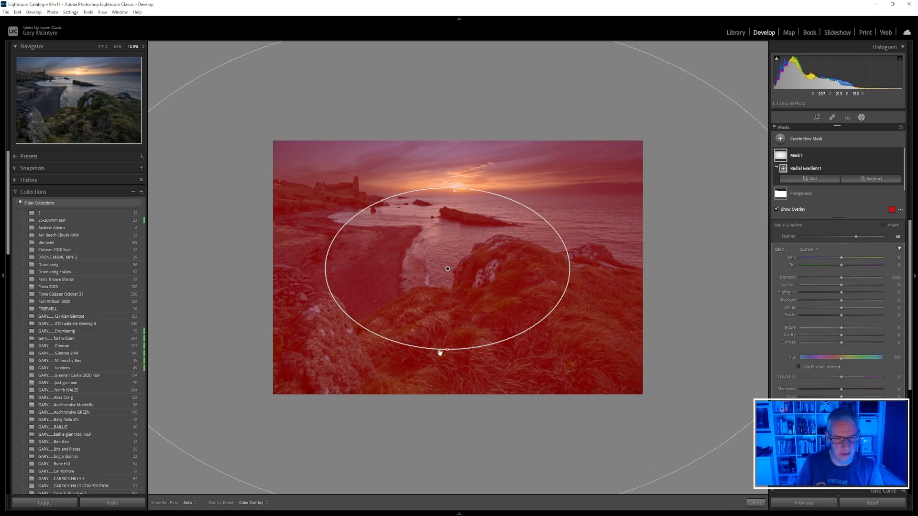
pyautogui.moveTo(439, 353); pyautogui.dragTo(448, 471)
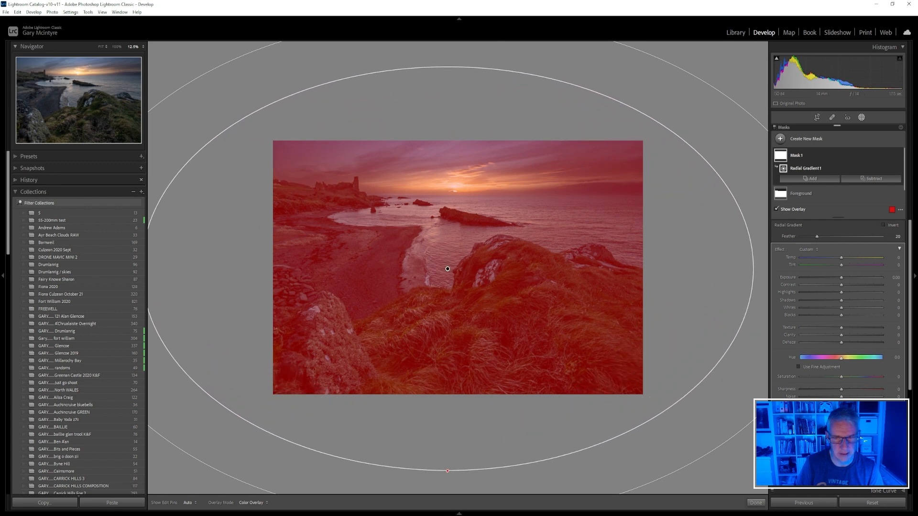
# Step: Lower the exposure of the large radial gradient mask slightly and rename the mask as vignette
pyautogui.click(777, 210)
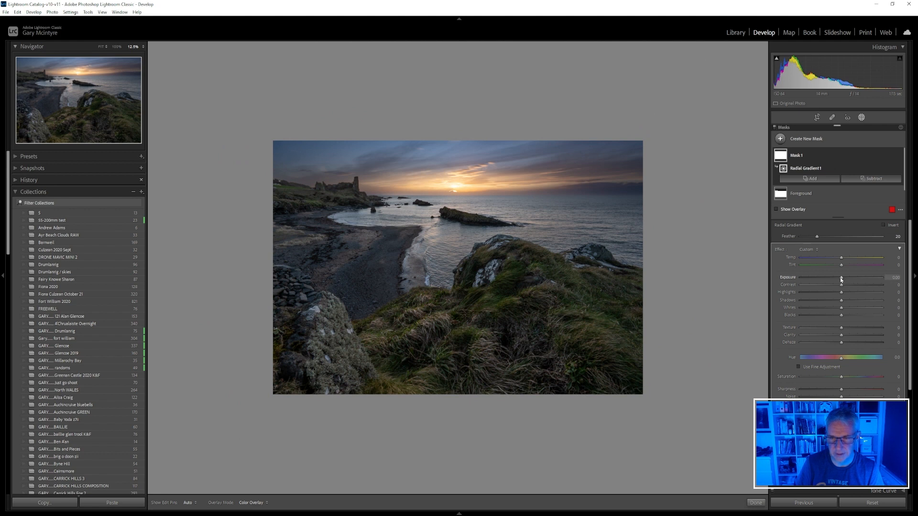
pyautogui.moveTo(843, 280); pyautogui.dragTo(842, 279)
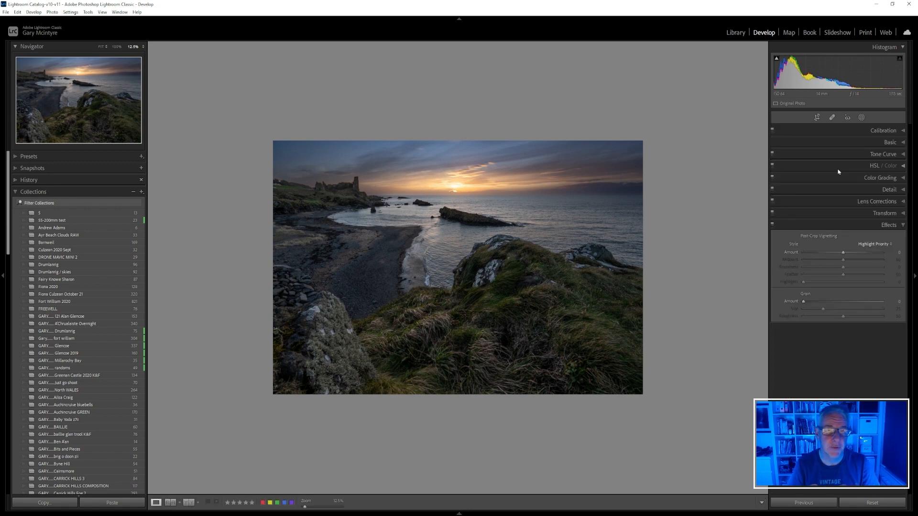
pyautogui.click(862, 118)
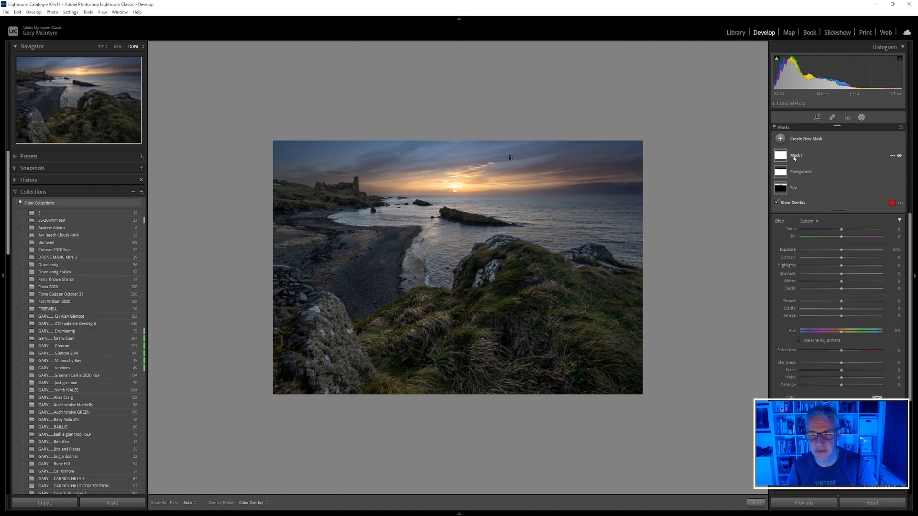
pyautogui.doubleClick(797, 156)
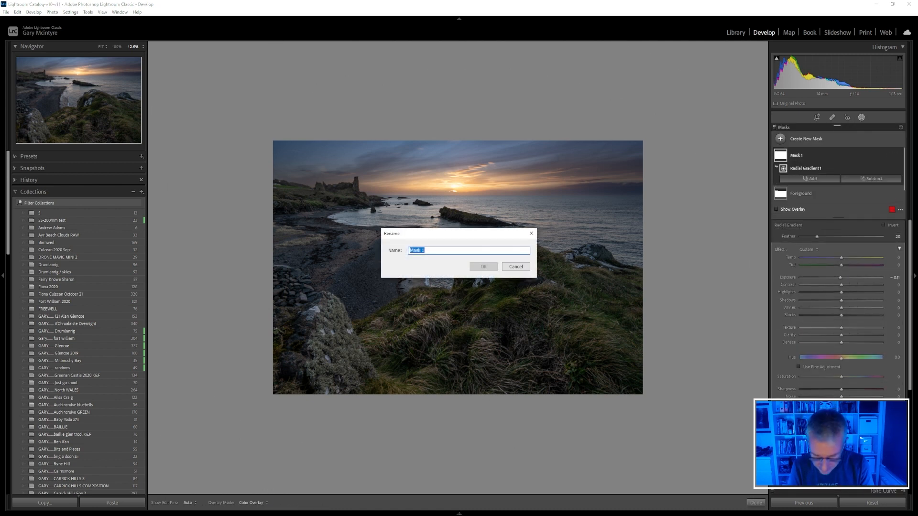
pyautogui.write('vignette')
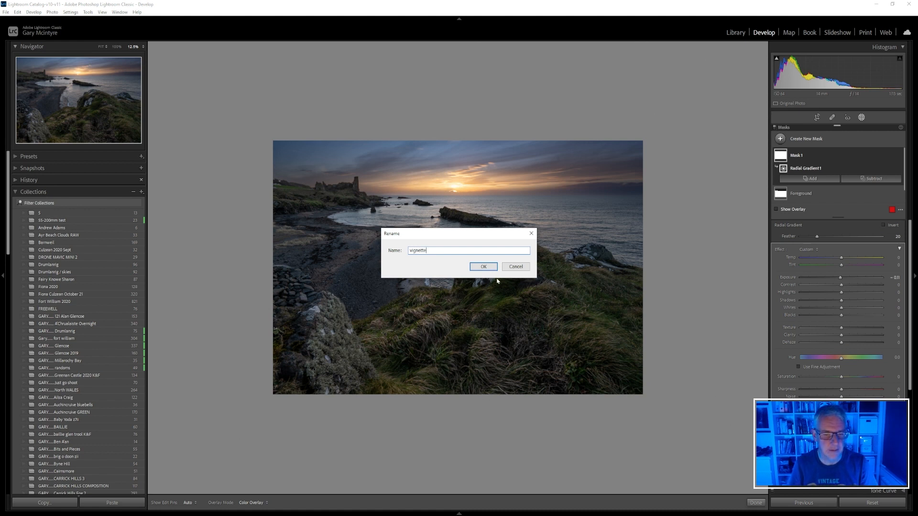
pyautogui.click(488, 267)
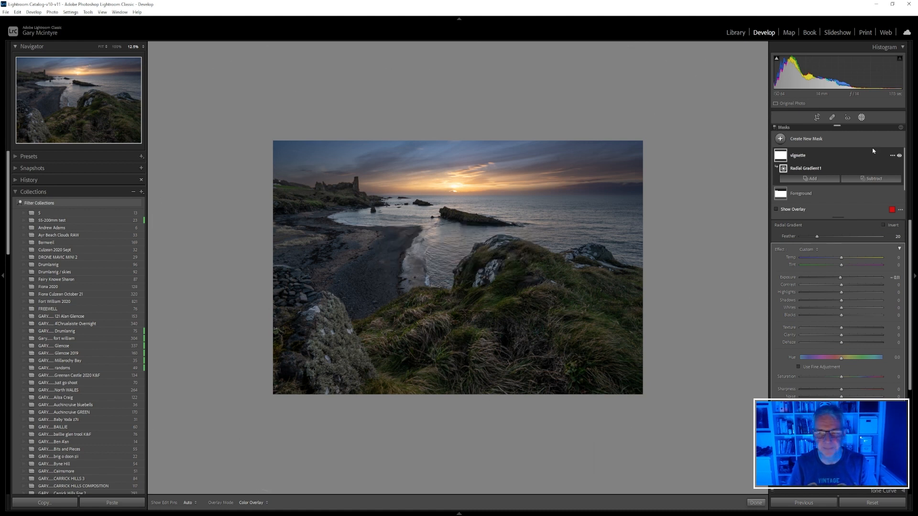
# Step: Create a new brush mask on the sunset photo and apply the SOFT LIGHT BRUSH effect preset to it
pyautogui.click(862, 119)
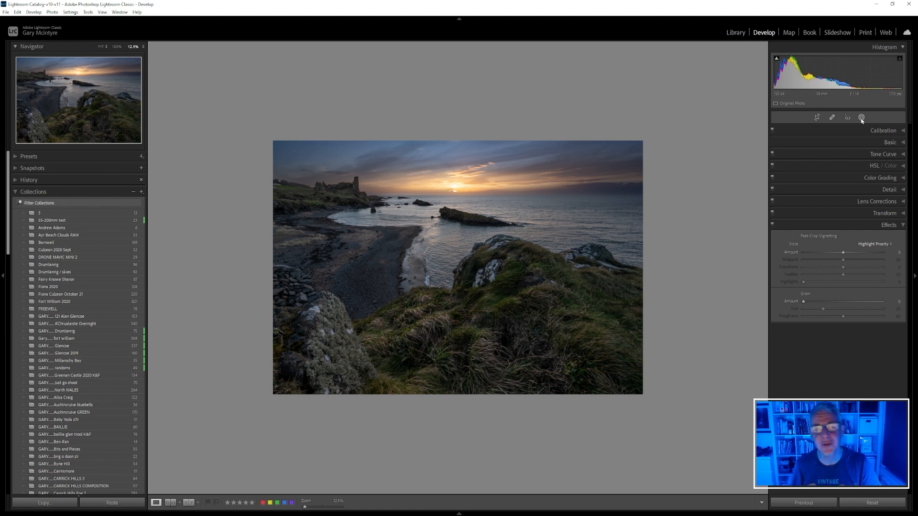
pyautogui.click(861, 117)
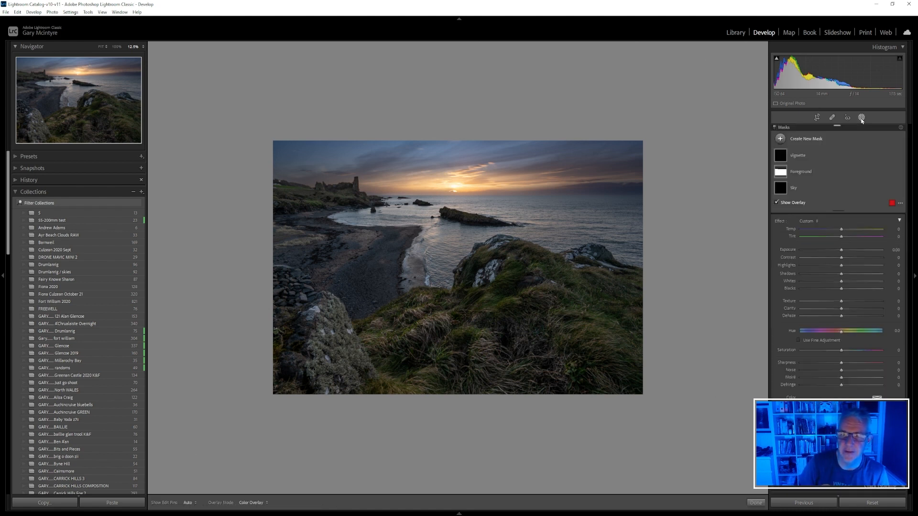
pyautogui.click(780, 139)
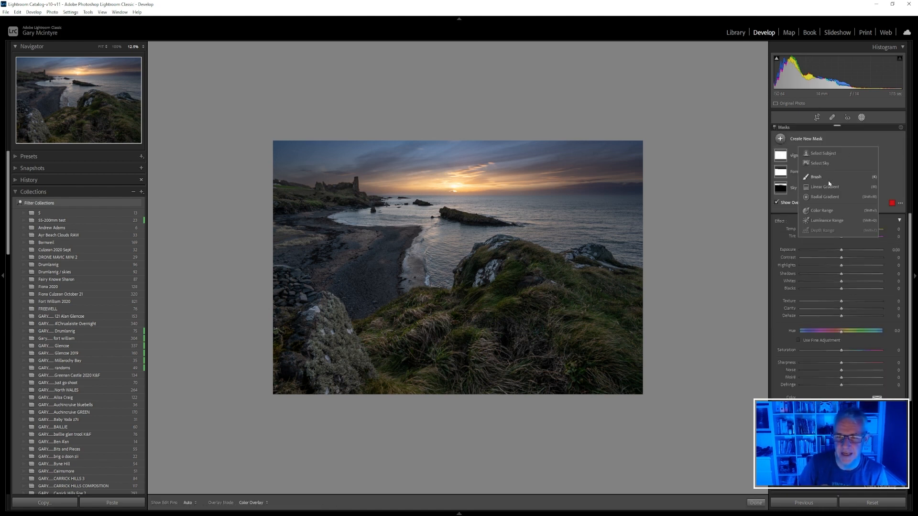
pyautogui.click(816, 176)
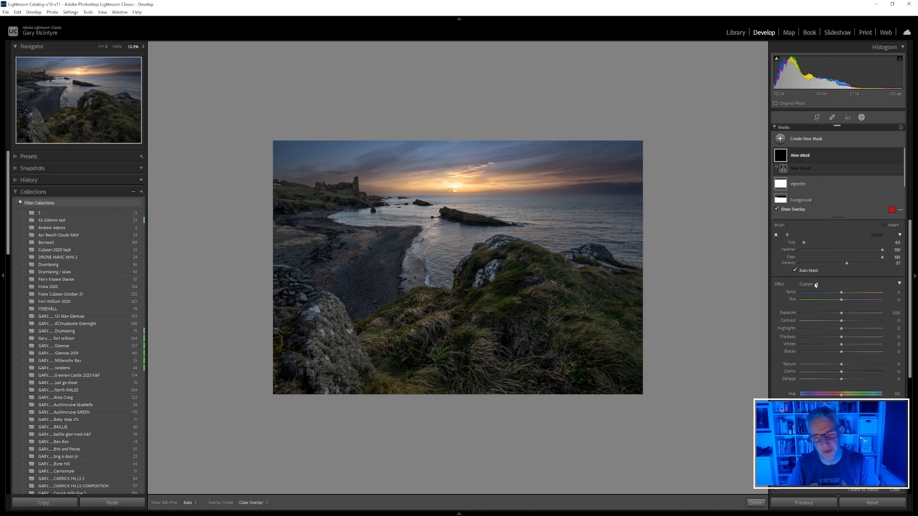
pyautogui.click(818, 285)
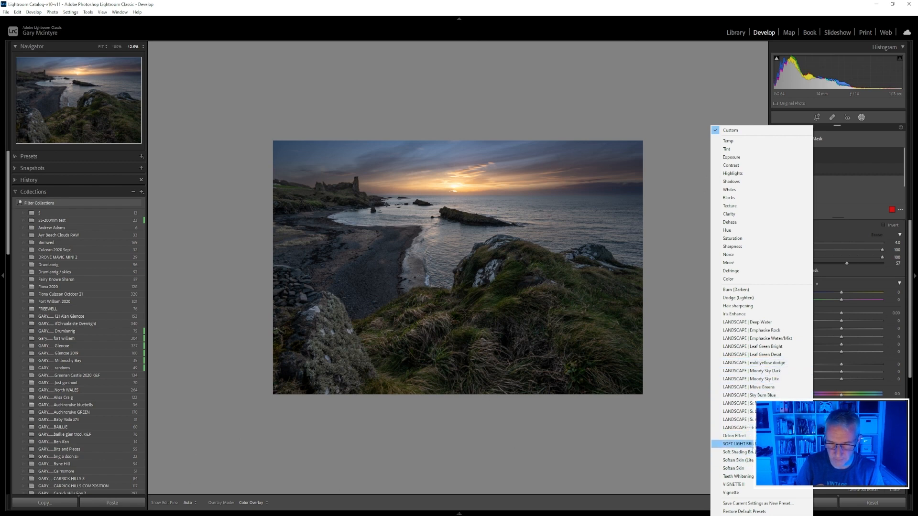
pyautogui.click(746, 444)
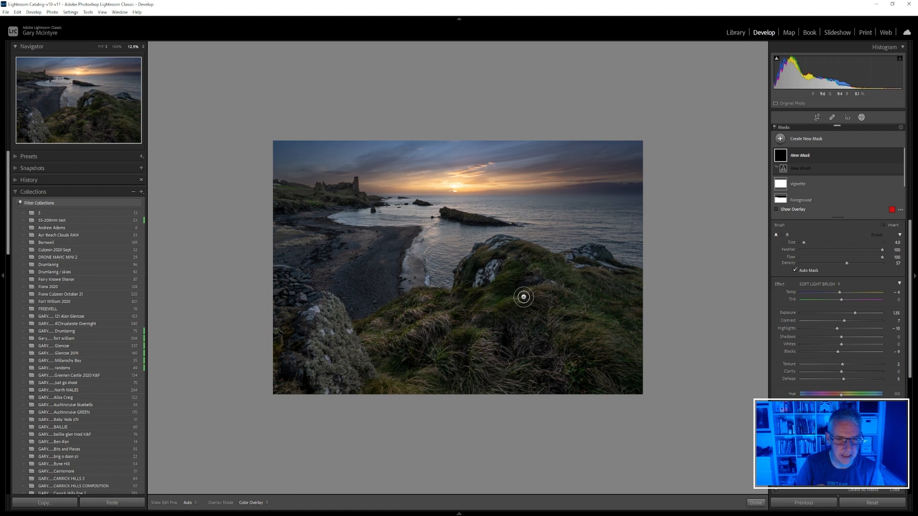
# Step: Paint light strokes across the foreground grass, then set the brush mask's exposure to 0.67 and warm its temperature
pyautogui.moveTo(484, 315)
pyautogui.mouseDown()
pyautogui.moveTo(537, 287)
pyautogui.moveTo(545, 298)
pyautogui.mouseUp()
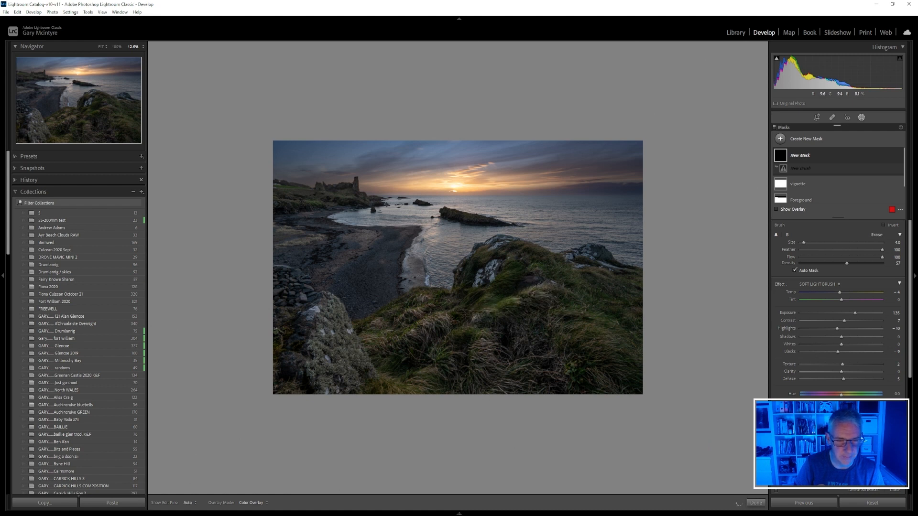
pyautogui.moveTo(482, 346)
pyautogui.mouseDown()
pyautogui.moveTo(480, 368)
pyautogui.moveTo(485, 336)
pyautogui.moveTo(393, 334)
pyautogui.mouseUp()
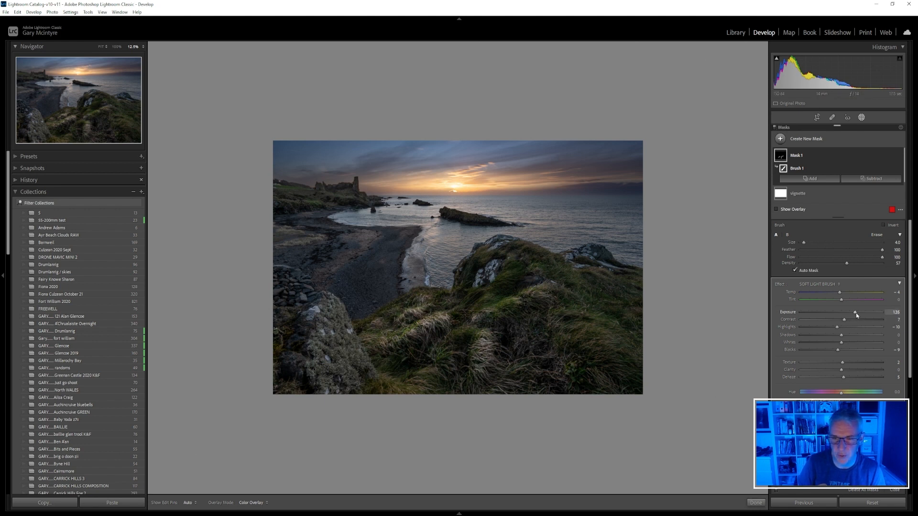
pyautogui.moveTo(854, 312)
pyautogui.mouseDown()
pyautogui.moveTo(843, 294)
pyautogui.moveTo(855, 295)
pyautogui.mouseUp()
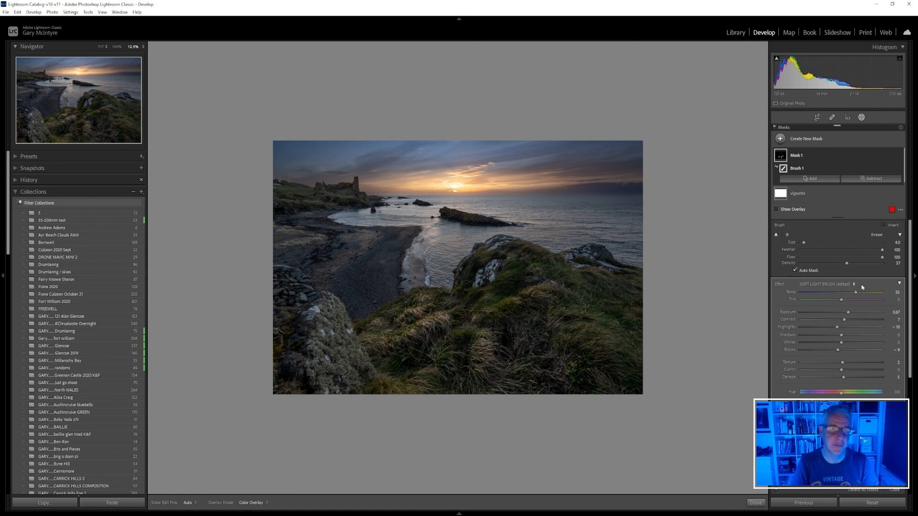